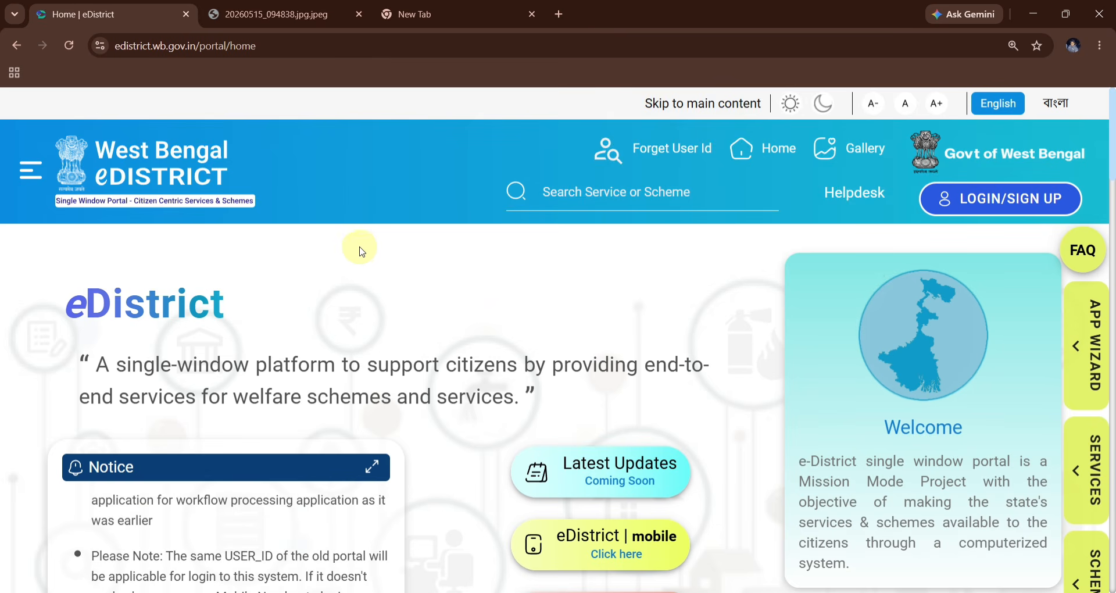
# Step: In the new tab, search Google for 'edistrict' and open the 'eDistrict: Home' result
pyautogui.click(415, 17)
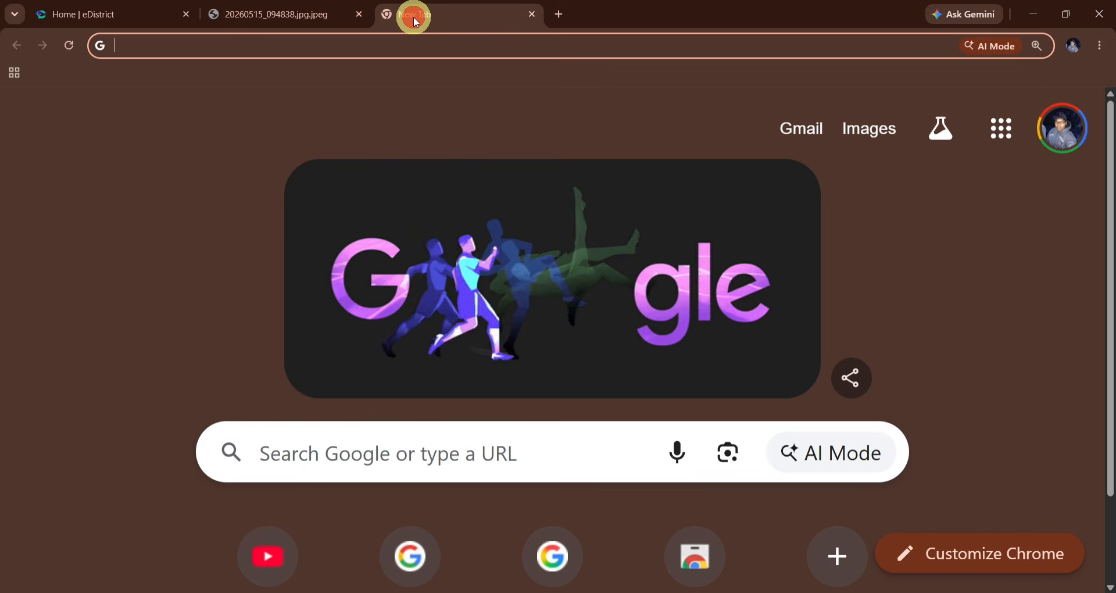
pyautogui.click(389, 442)
pyautogui.click(298, 538)
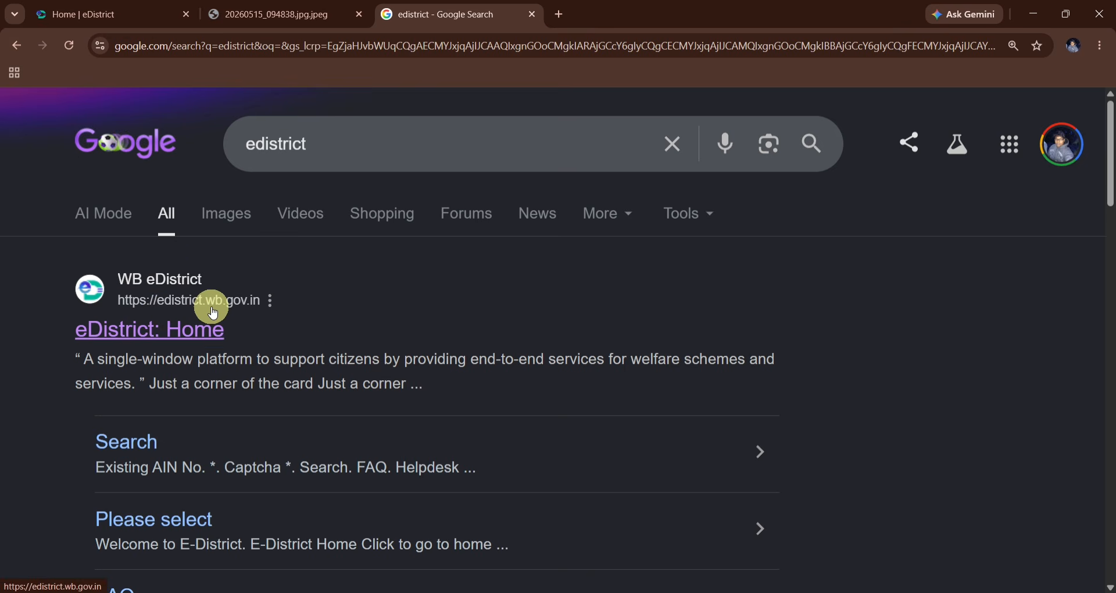
pyautogui.click(154, 342)
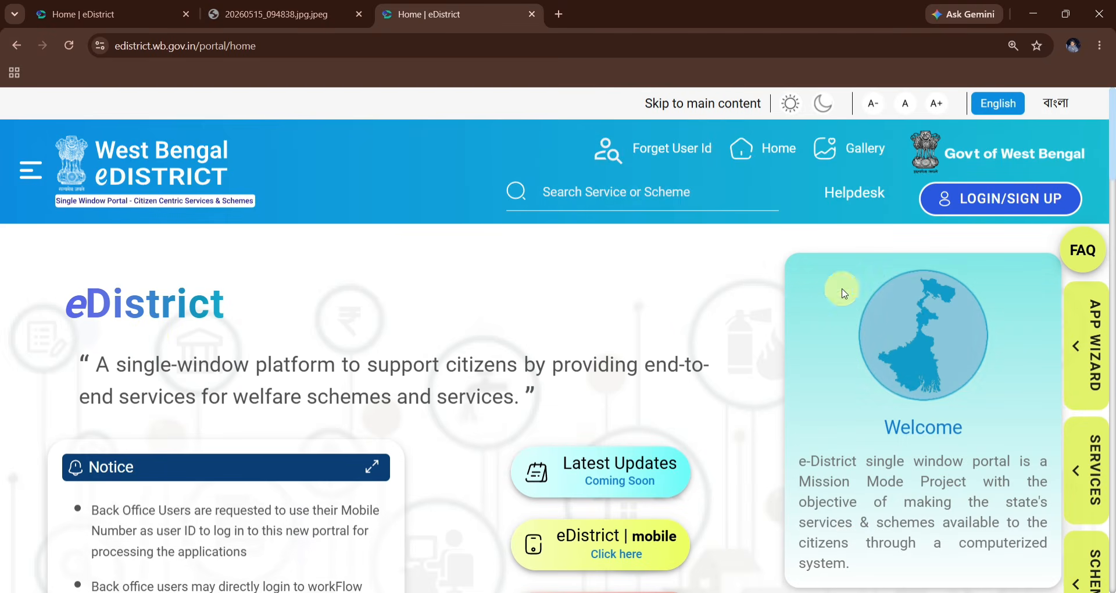
# Step: Go to the eDistrict login page and zoom it to 150%
pyautogui.click(974, 201)
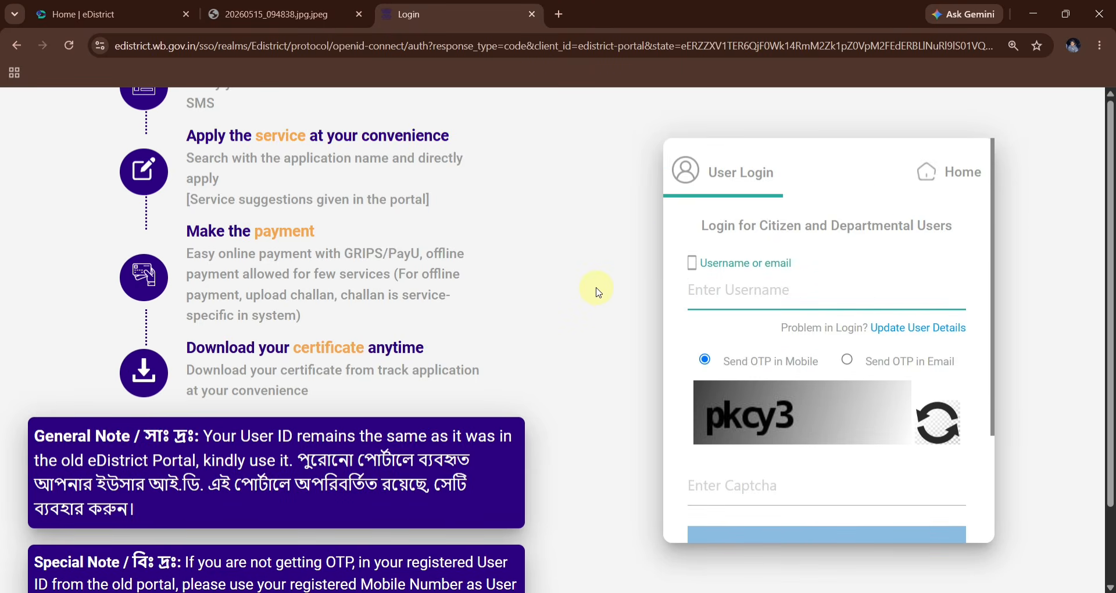
pyautogui.scroll(-3, 720, 336)
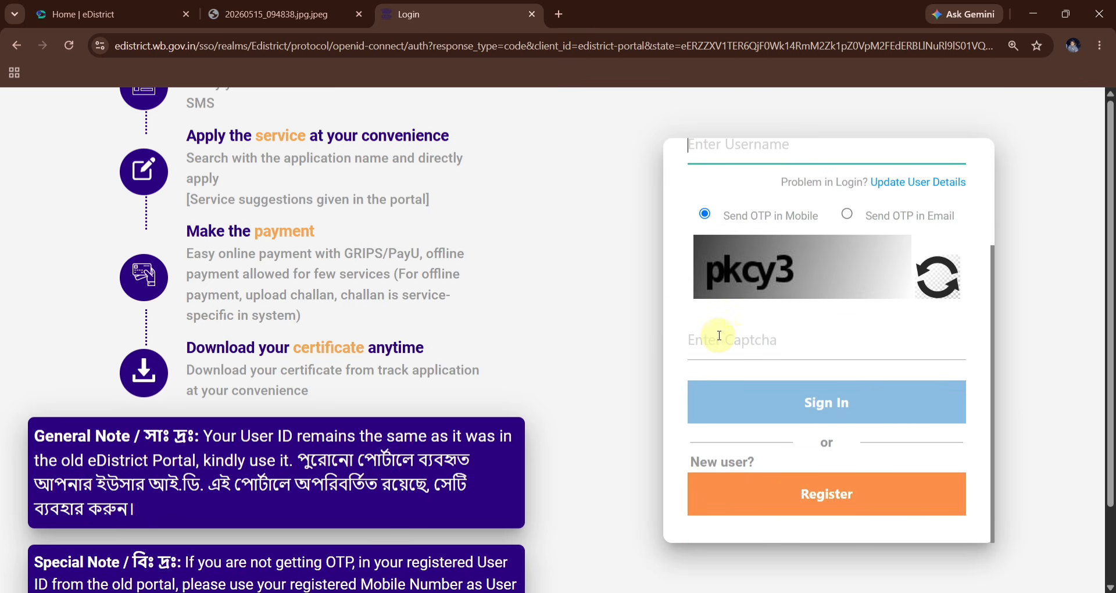
pyautogui.hotkey('ctrl', '+')
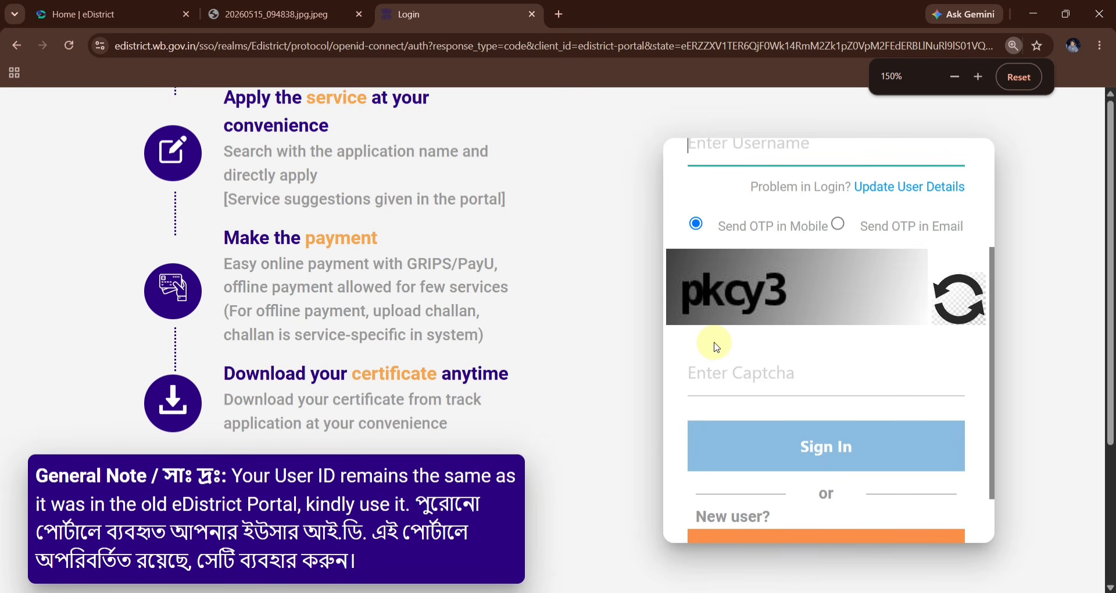
pyautogui.scroll(-1, 717, 348)
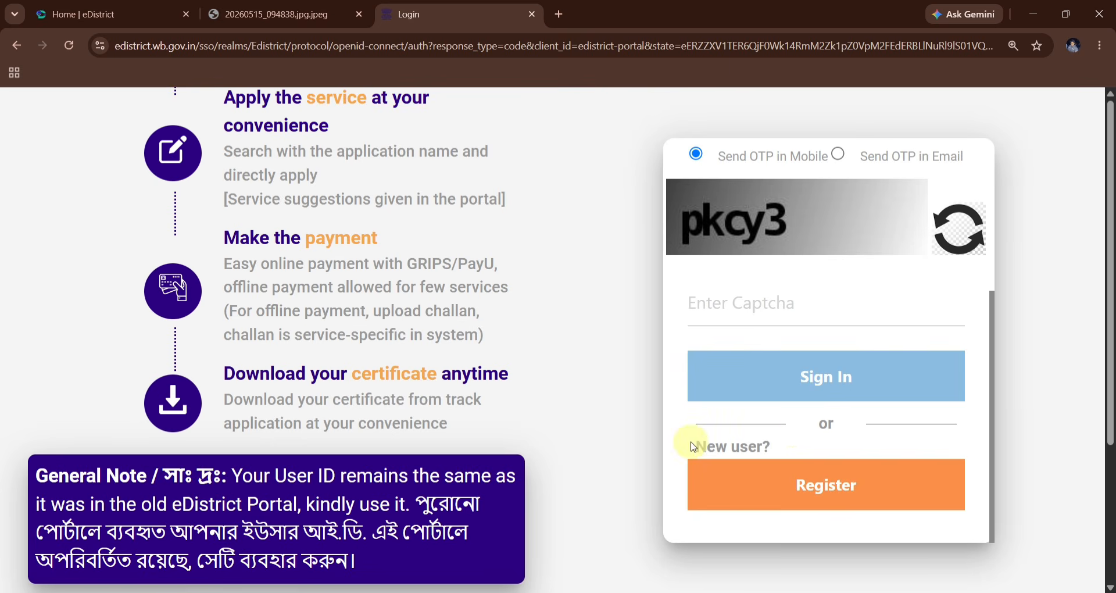
# Step: Open the Register form and look through its email, mobile, date-of-birth and username fields
pyautogui.click(790, 499)
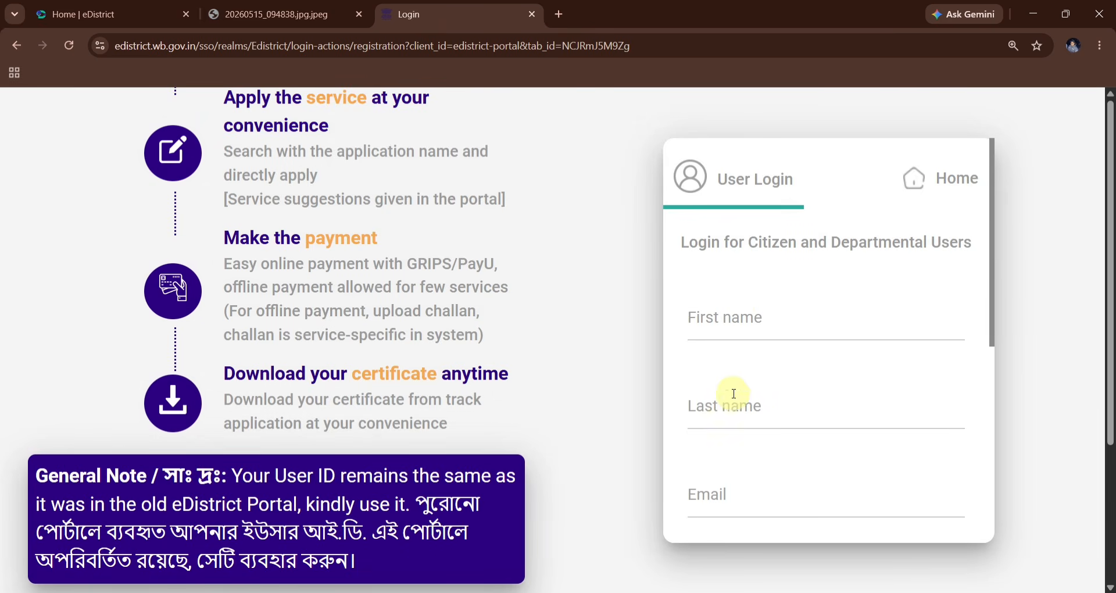
pyautogui.scroll(-3, 726, 454)
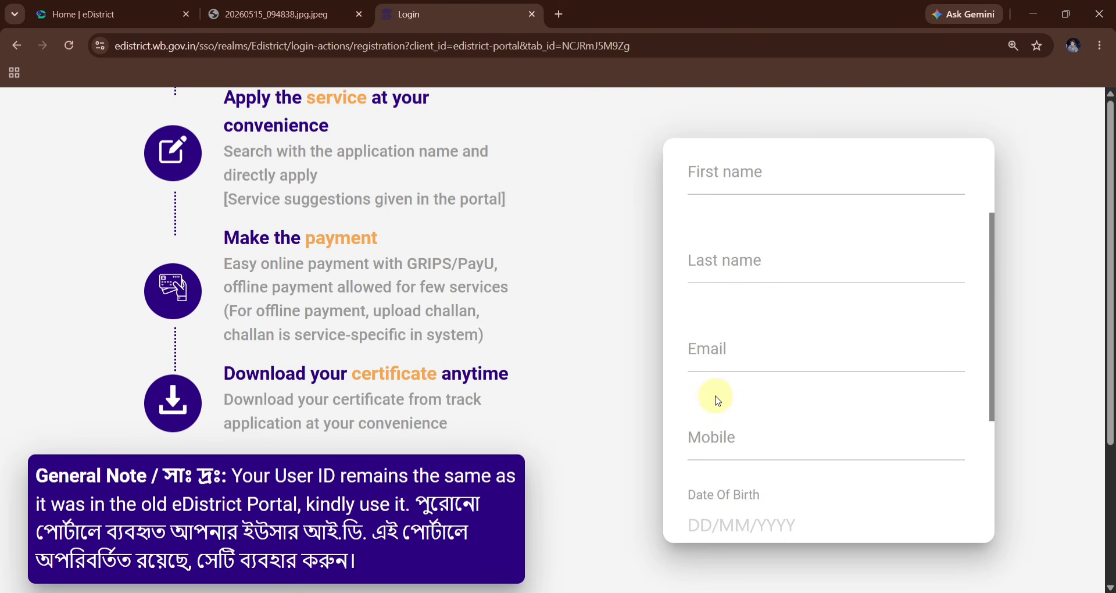
pyautogui.click(718, 347)
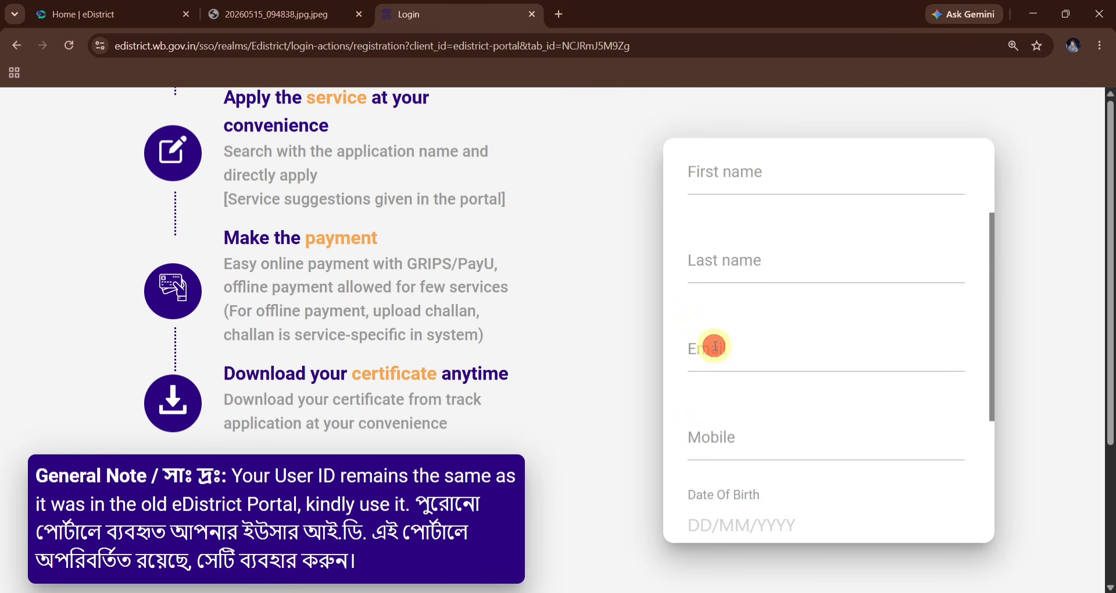
pyautogui.click(727, 433)
pyautogui.scroll(-3, 719, 512)
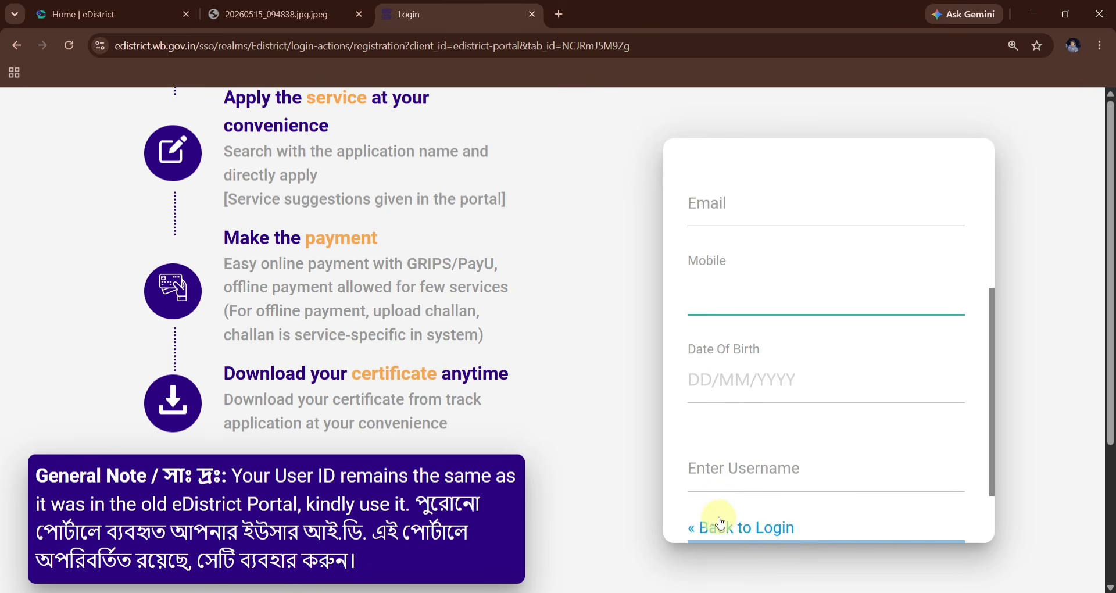
pyautogui.click(717, 390)
pyautogui.click(724, 468)
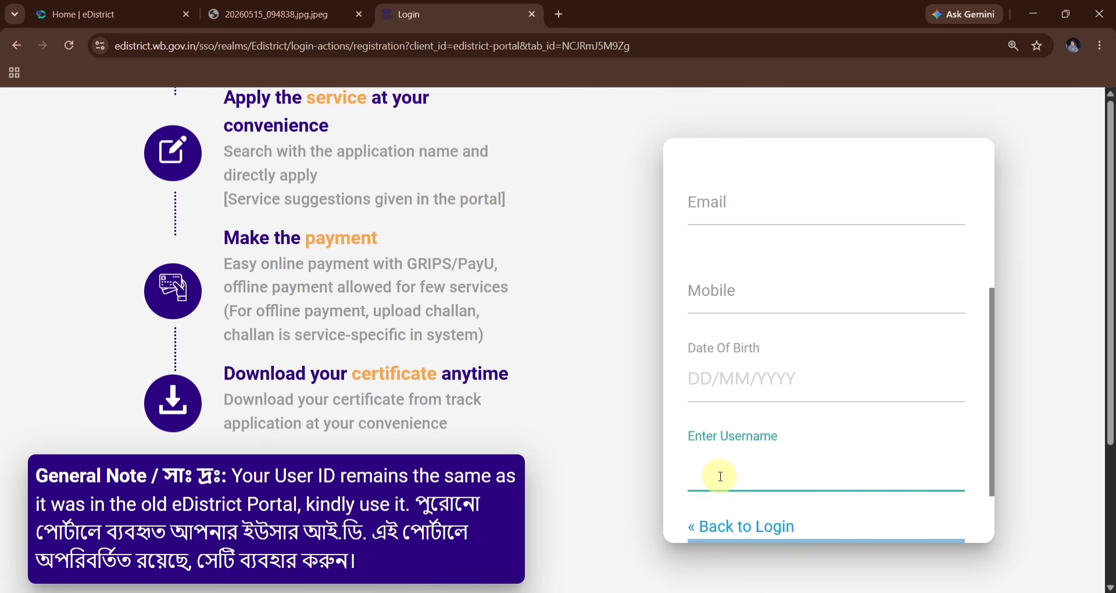
pyautogui.scroll(-2, 720, 476)
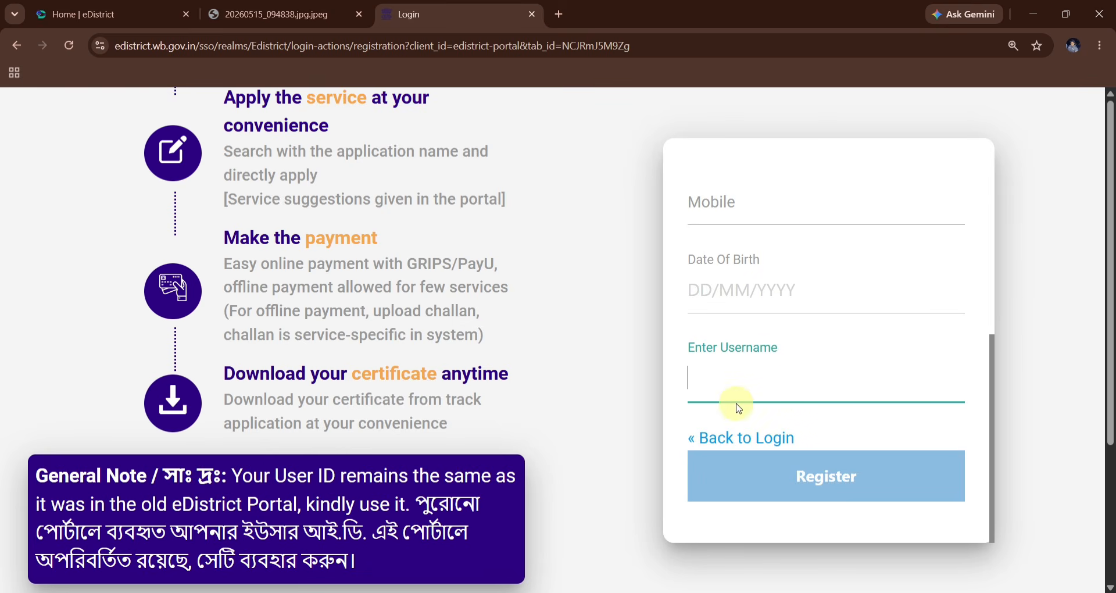
# Step: Return to the sign-in form and enter the username and the captcha
pyautogui.click(747, 445)
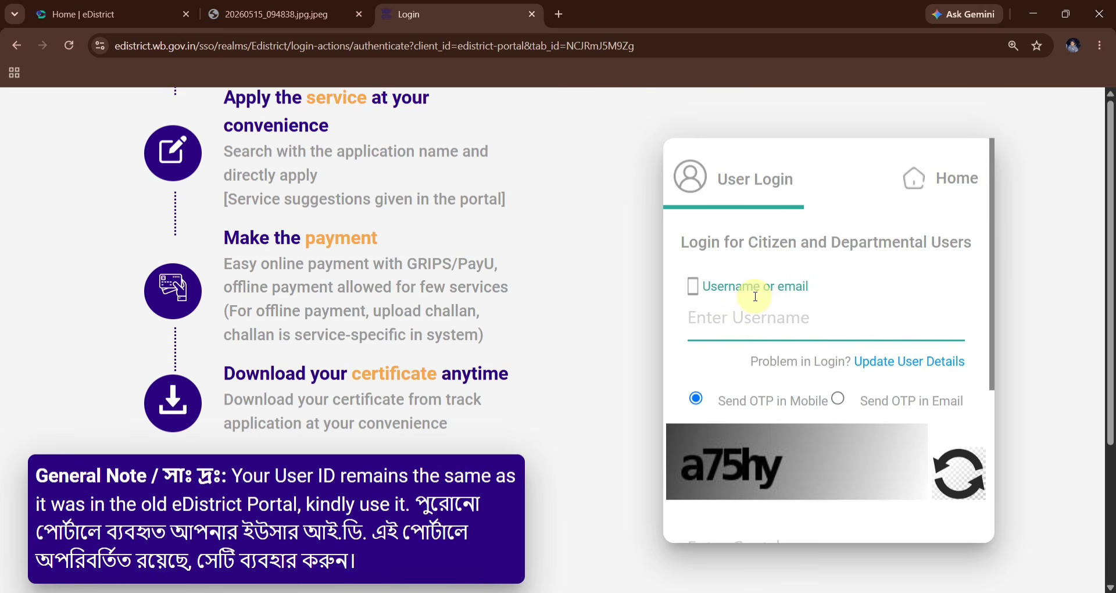
pyautogui.scroll(-3, 739, 324)
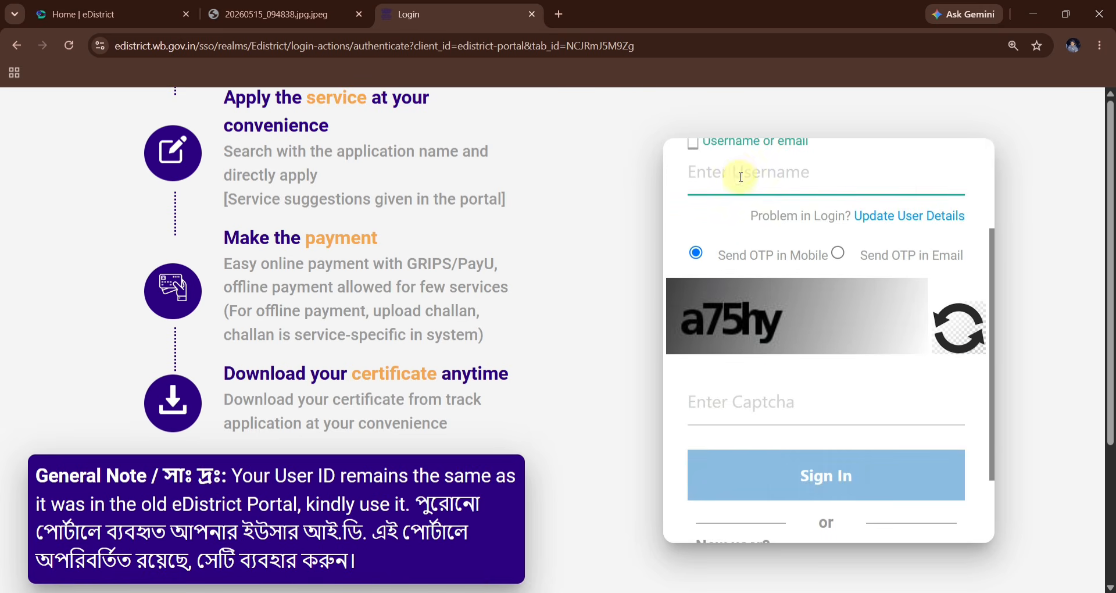
pyautogui.click(740, 168)
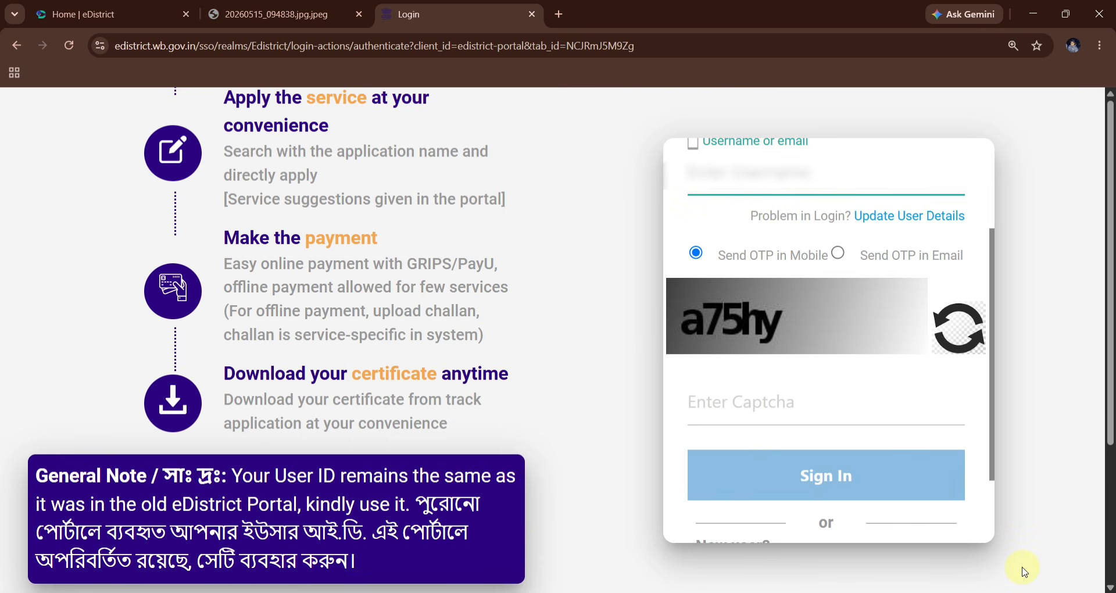
pyautogui.write('••••••')
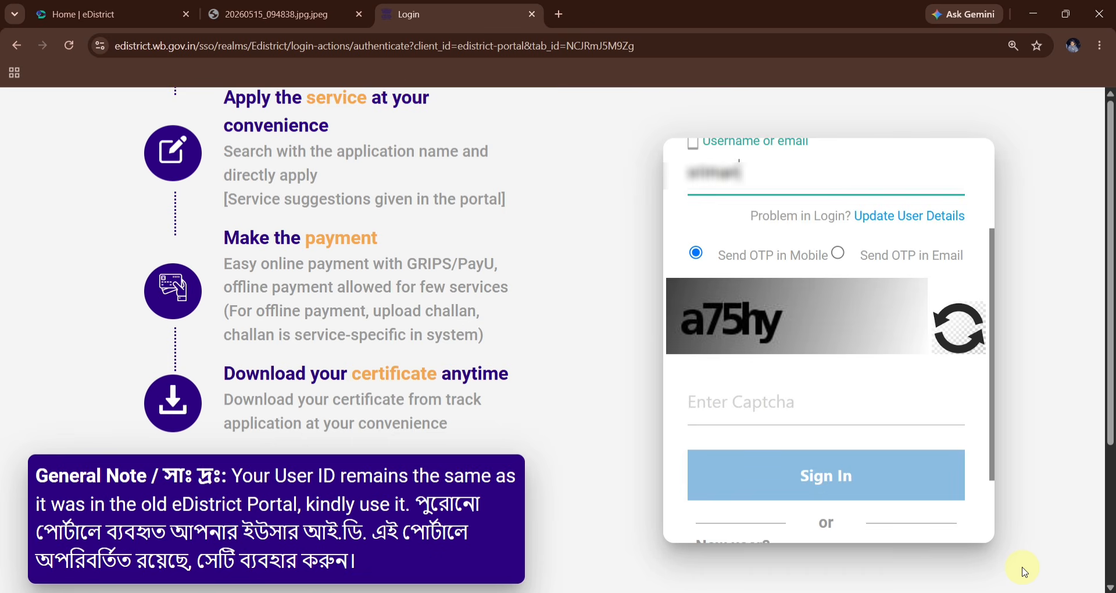
pyautogui.write('•••••')
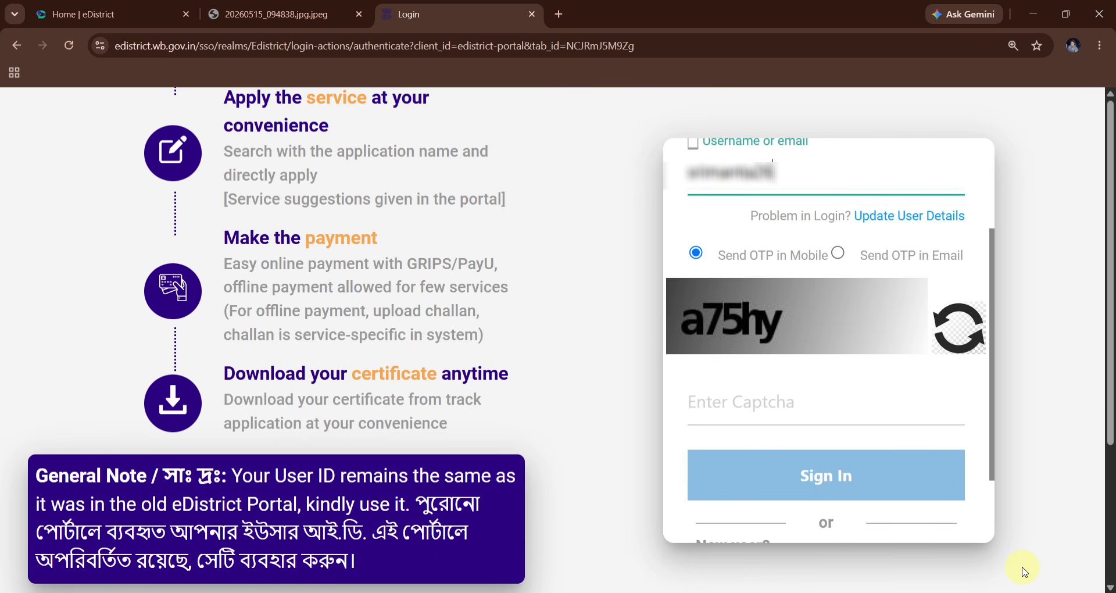
pyautogui.write('•')
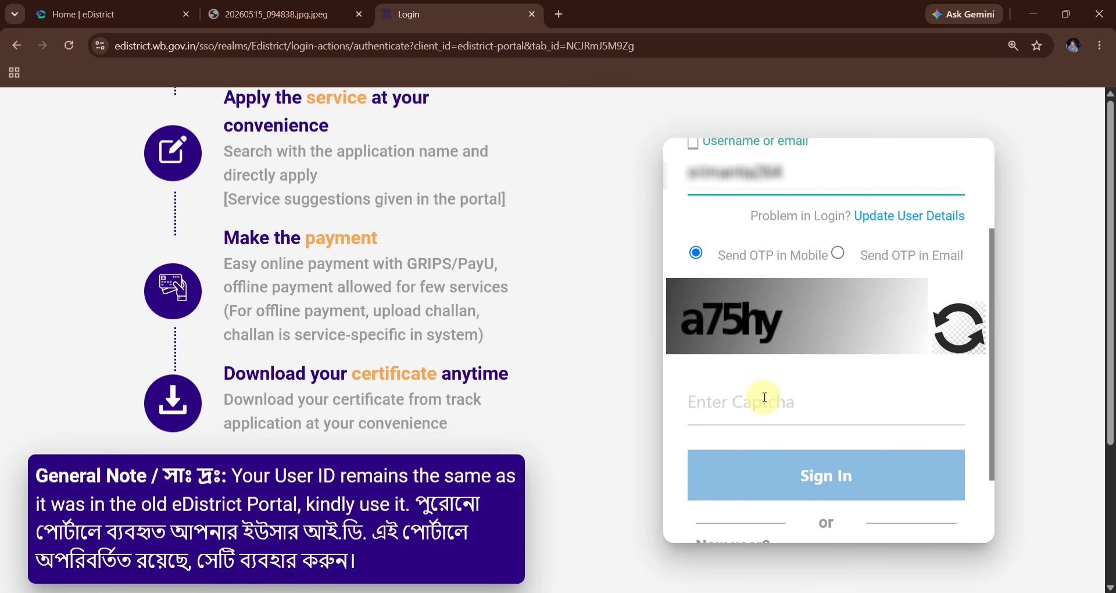
pyautogui.click(758, 398)
pyautogui.write('a75')
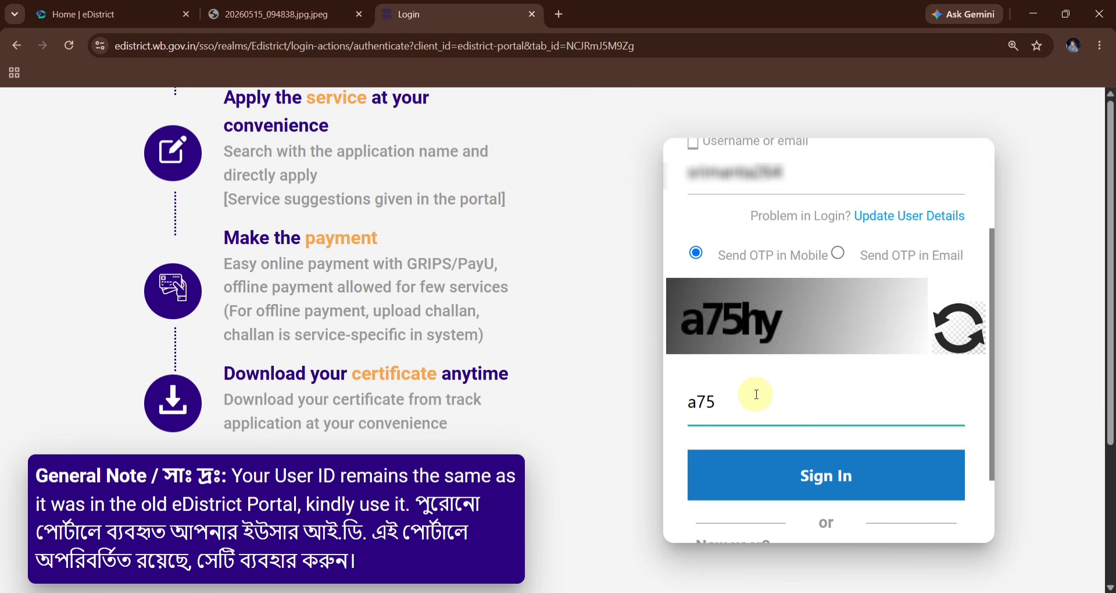
pyautogui.write('hy')
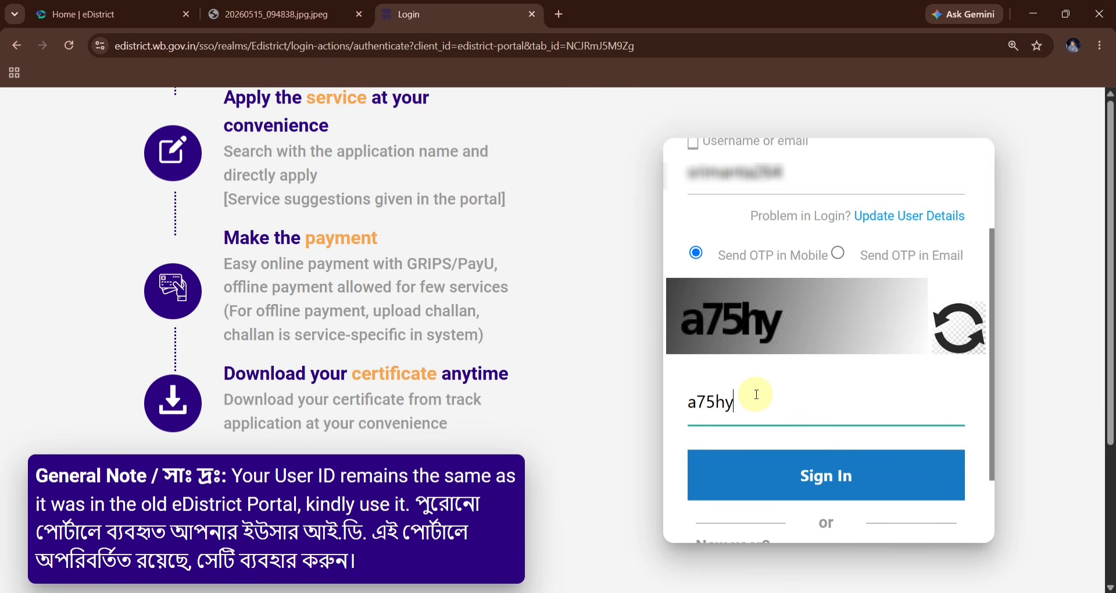
# Step: Sign in and confirm the login with the one-time password
pyautogui.click(812, 477)
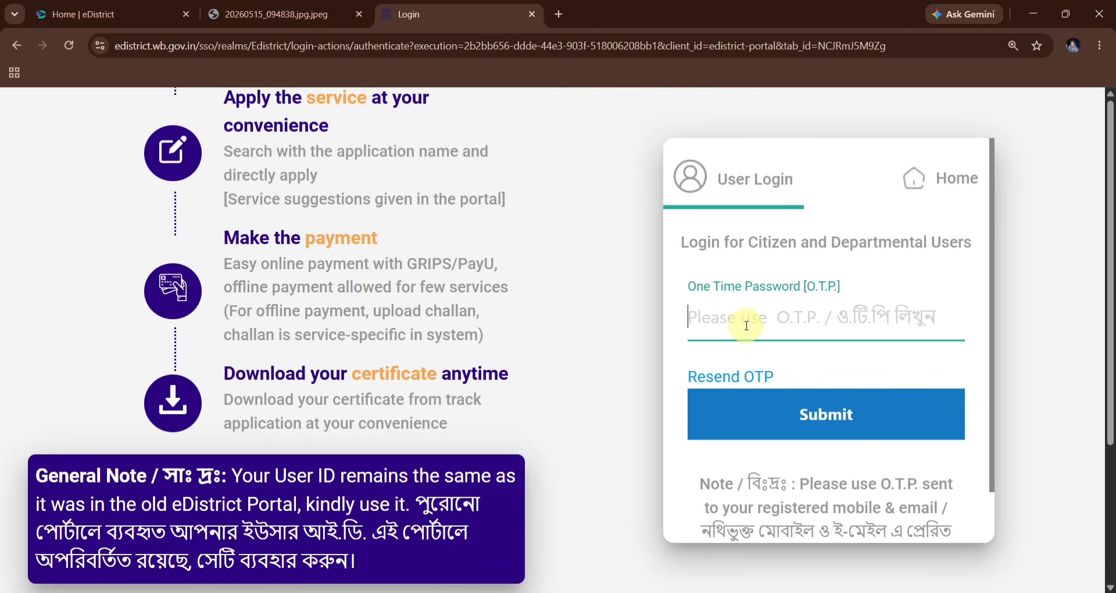
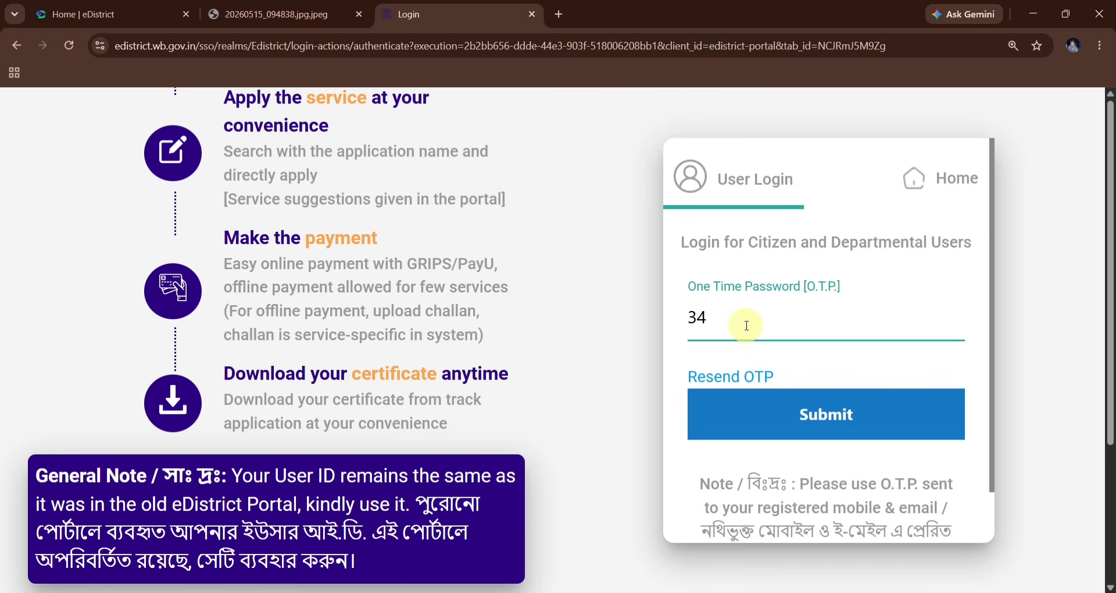
pyautogui.click(803, 421)
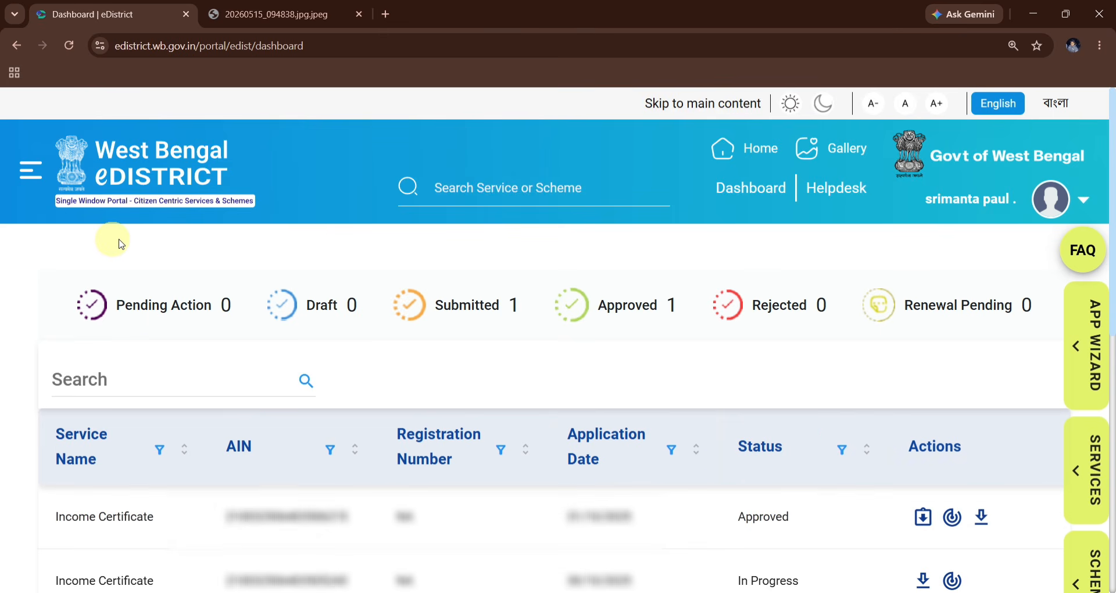
# Step: Browse services from the navigation drawer, filter to Certificates, and open Local Residence (Domicile) Certificate
pyautogui.click(25, 175)
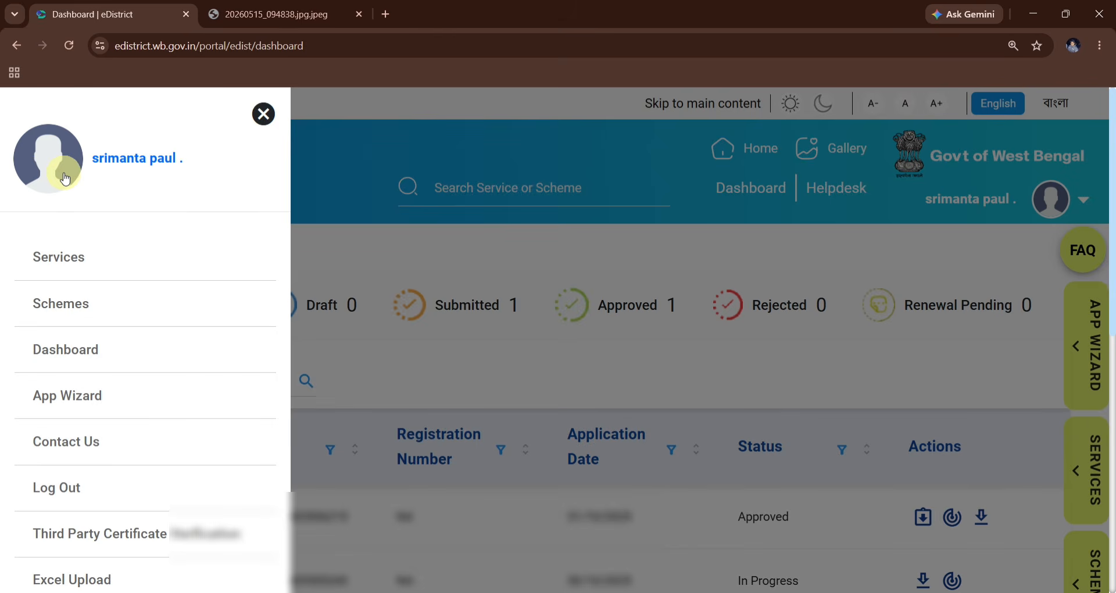
pyautogui.click(66, 258)
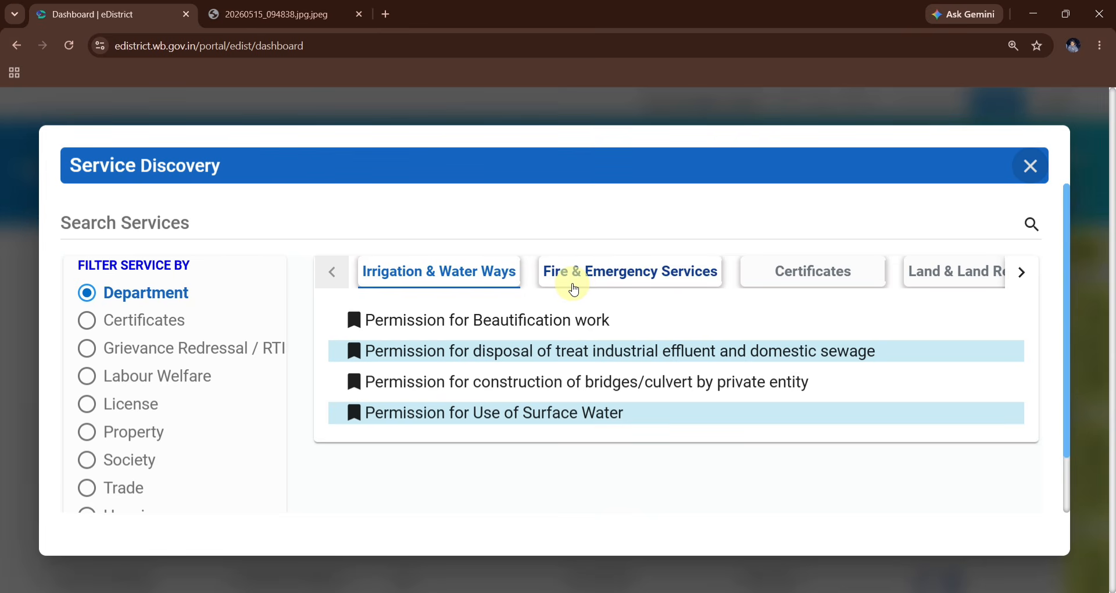
pyautogui.click(145, 329)
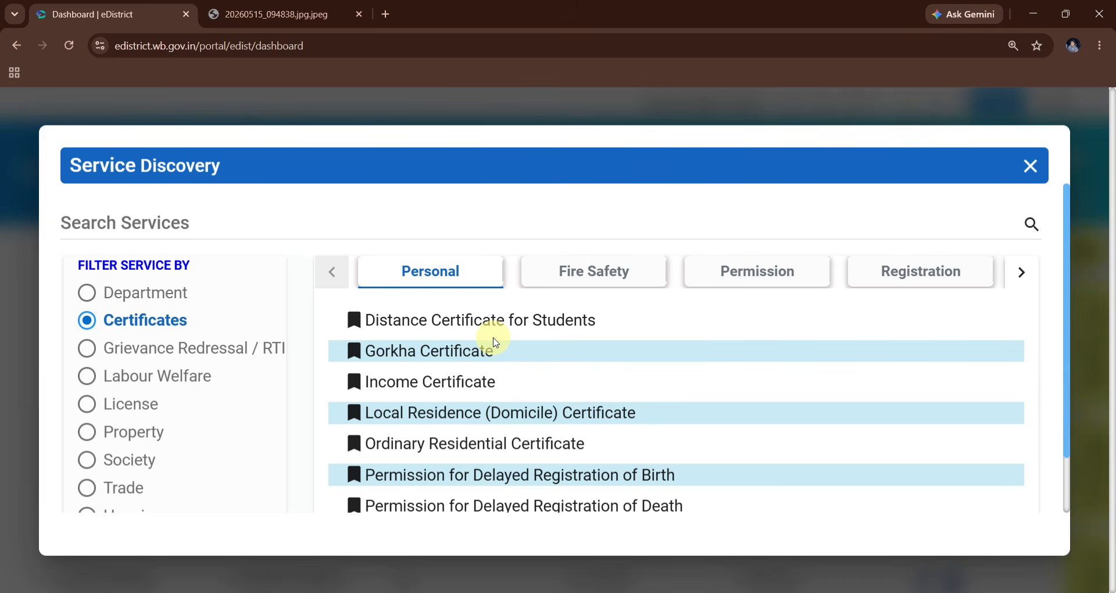
pyautogui.scroll(2, 496, 342)
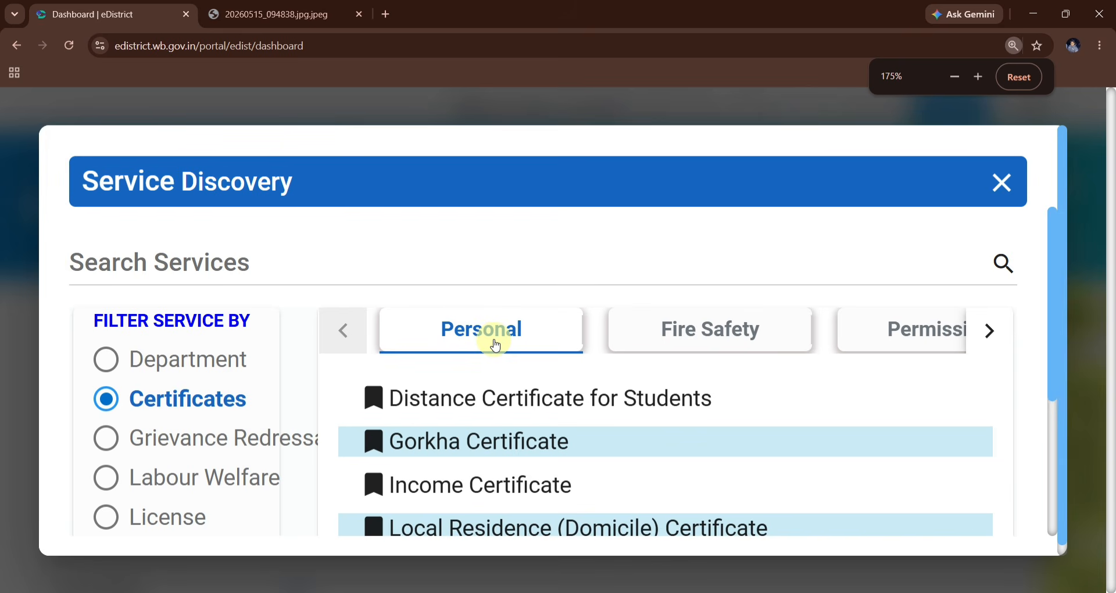
pyautogui.scroll(-2, 496, 345)
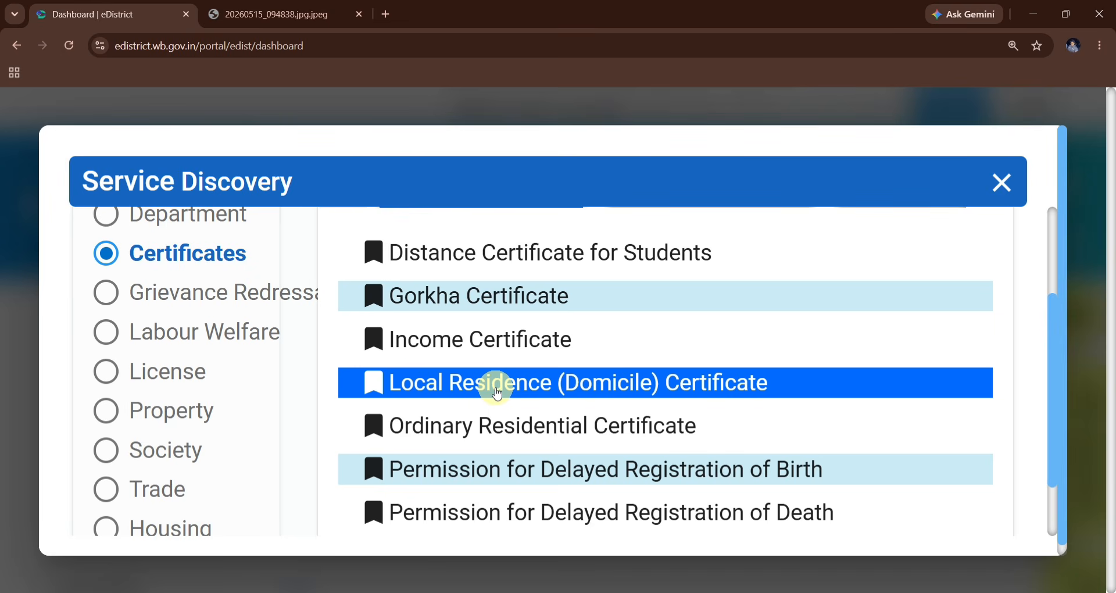
pyautogui.click(582, 400)
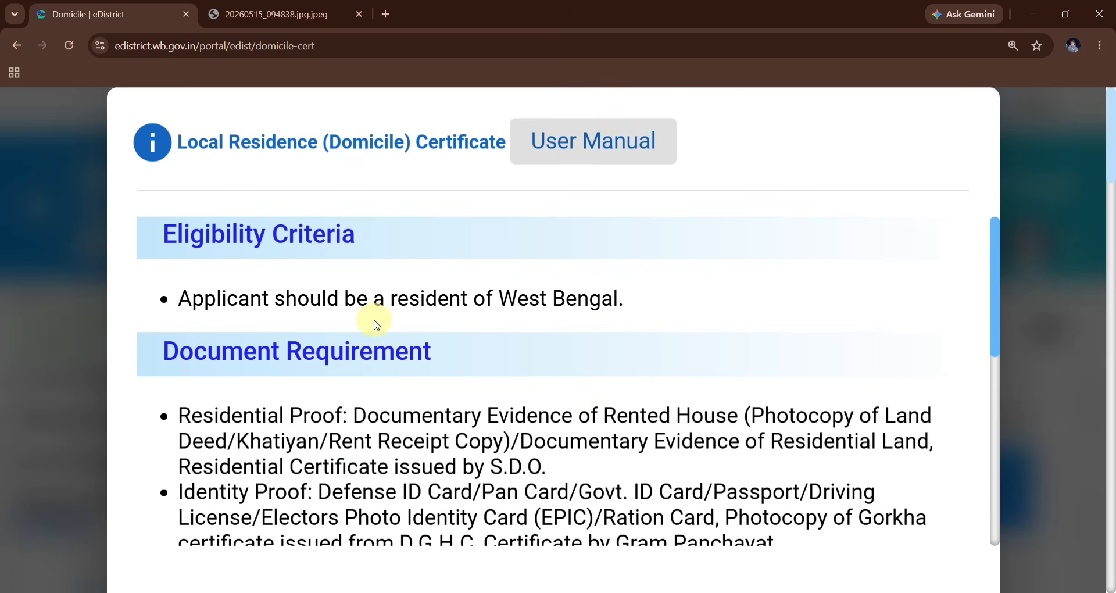
# Step: Read through the domicile eligibility and document requirements, zoom out, and accept the terms
pyautogui.scroll(-3, 377, 324)
pyautogui.scroll(3, 376, 324)
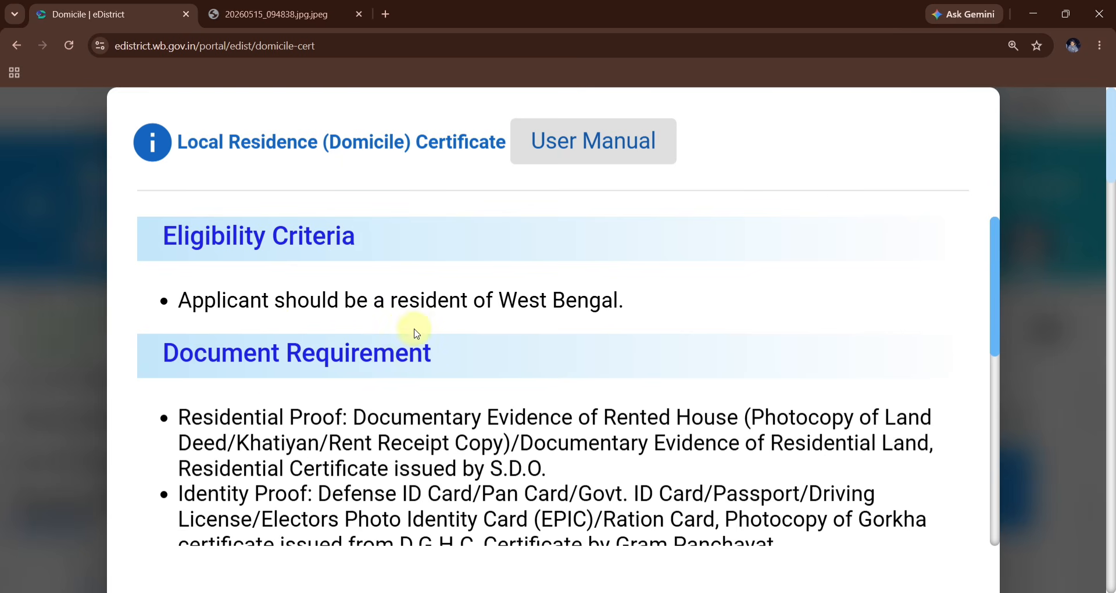
pyautogui.scroll(-2, 411, 326)
pyautogui.scroll(2, 334, 312)
pyautogui.scroll(-2, 530, 350)
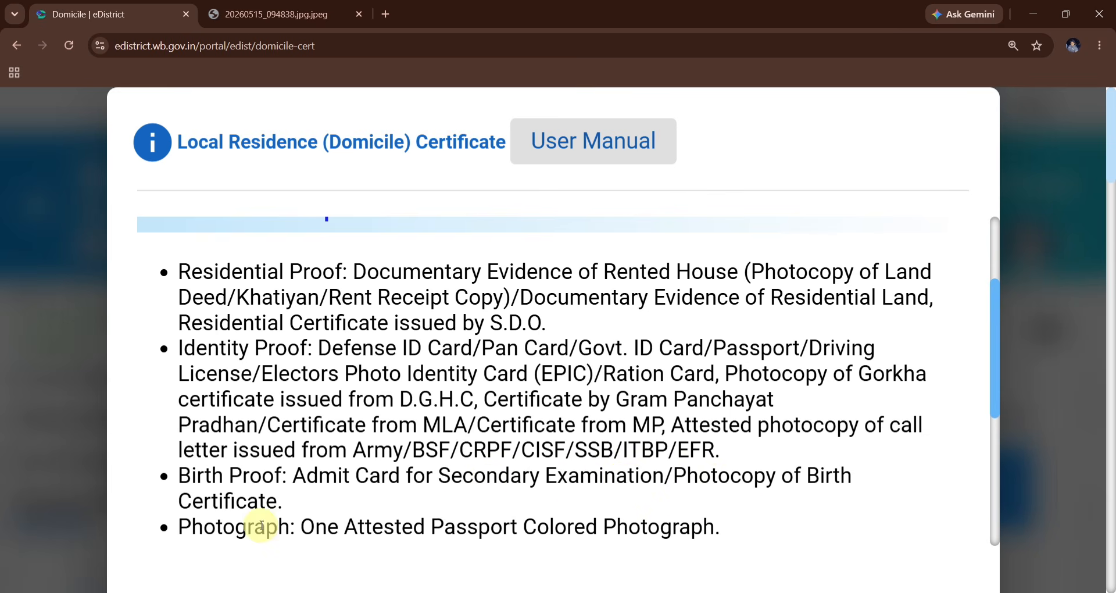
pyautogui.scroll(-3, 267, 506)
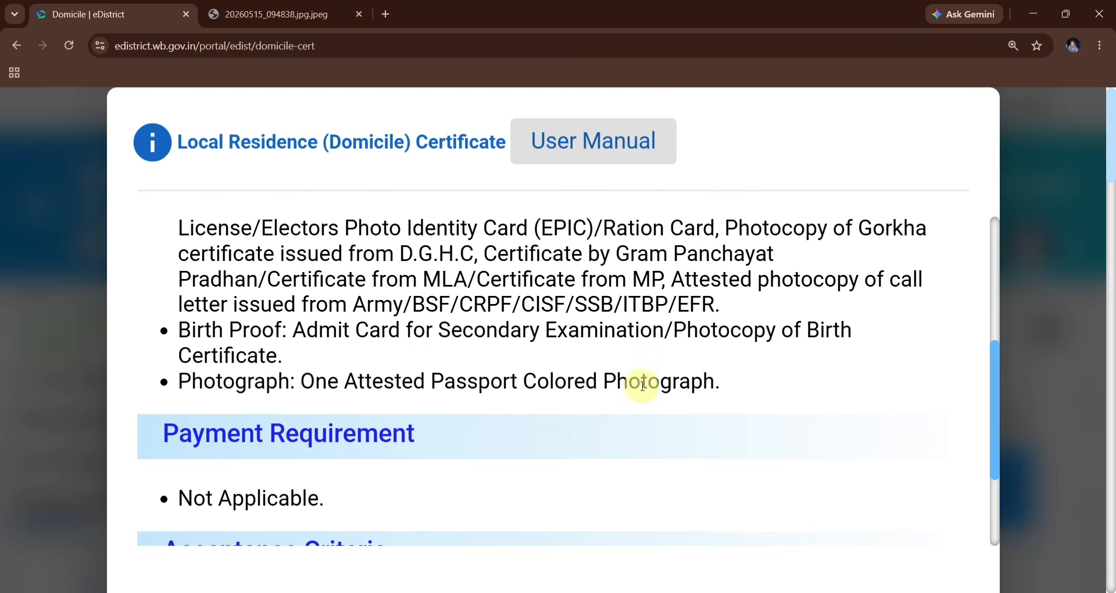
pyautogui.scroll(-1, 410, 478)
pyautogui.scroll(-2, 410, 479)
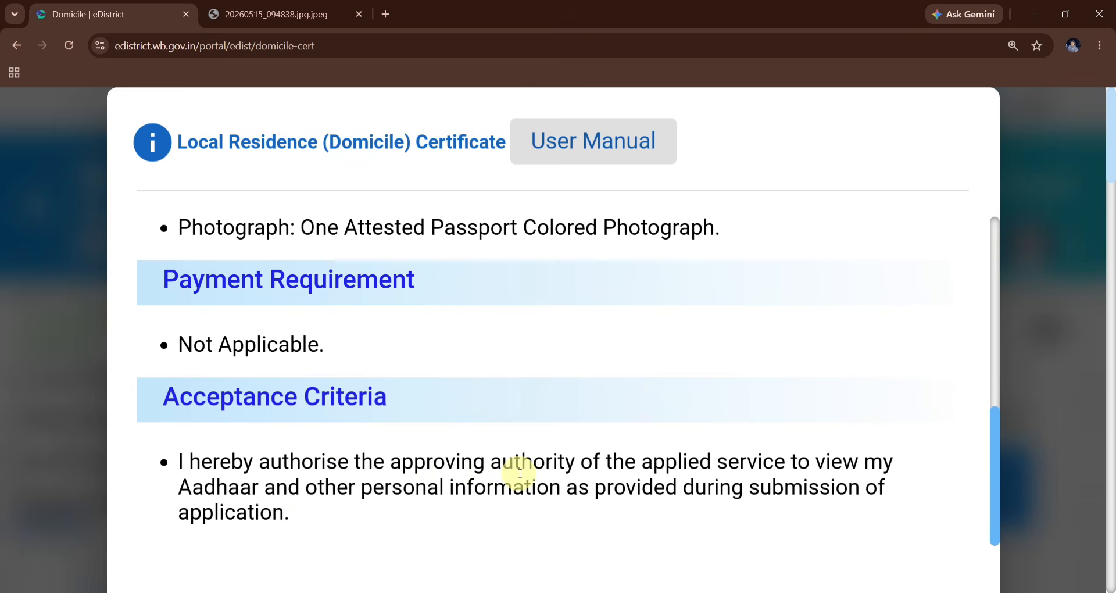
pyautogui.hotkey('ctrl', '-')
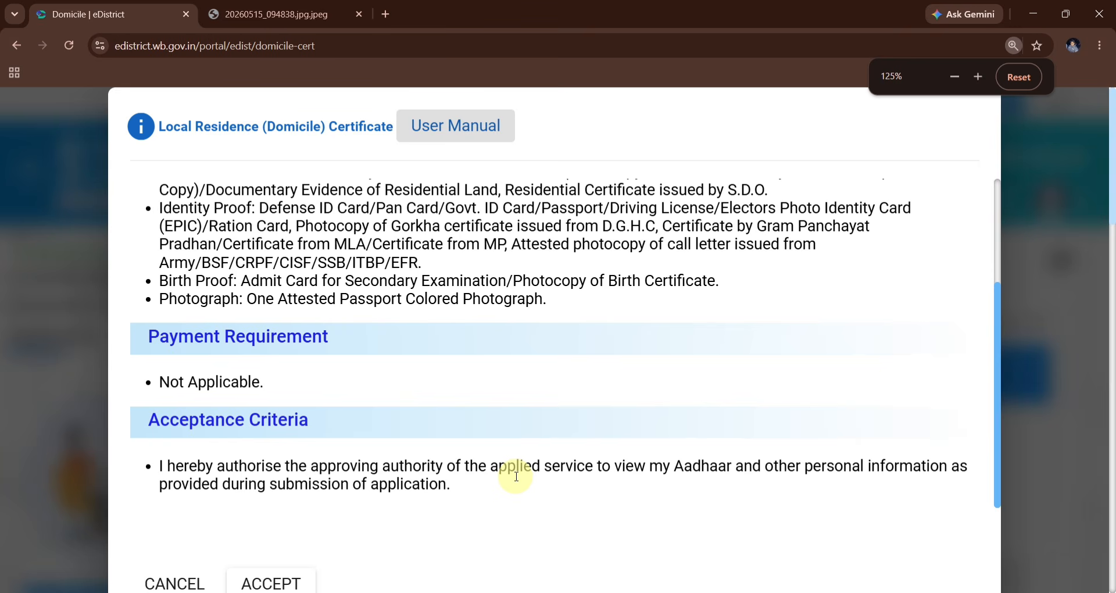
pyautogui.click(286, 579)
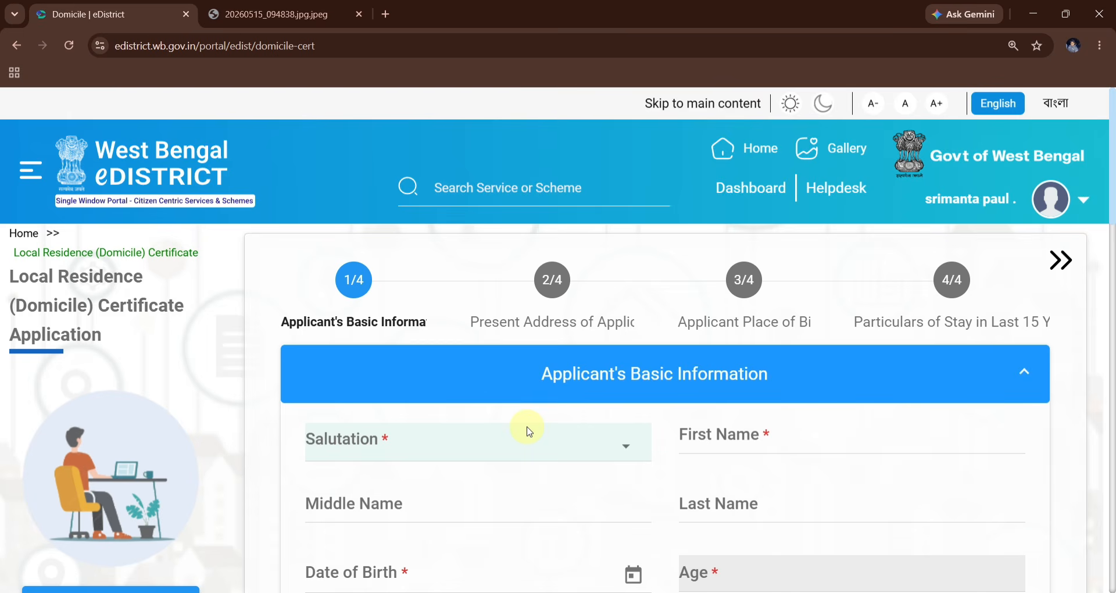
# Step: Set the salutation to Mr. and enter the applicant's first and last name
pyautogui.hotkey('ctrl', '+')
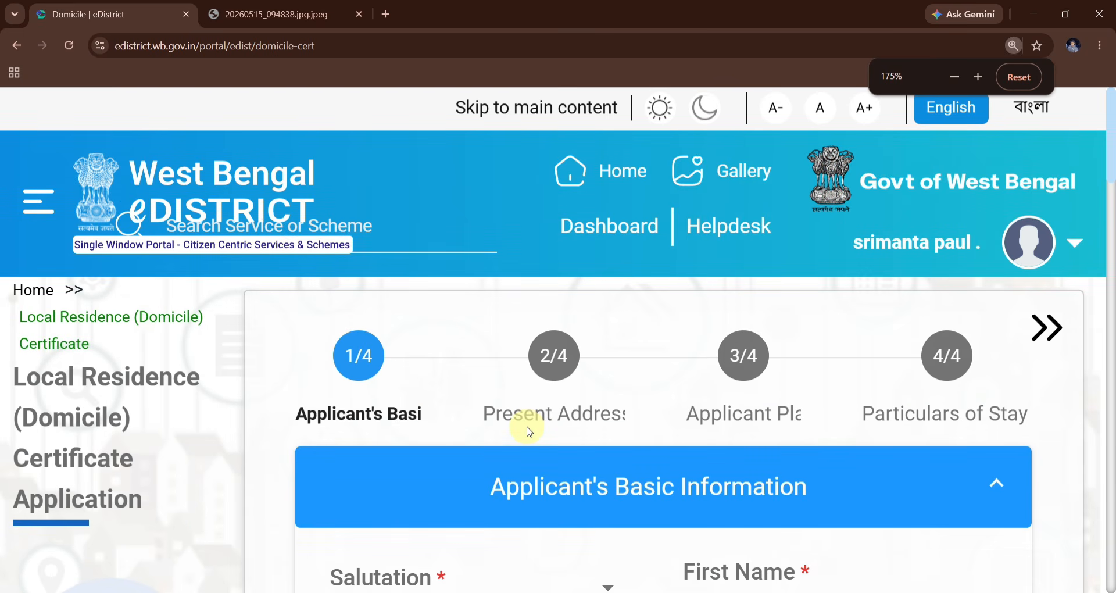
pyautogui.scroll(-3, 530, 431)
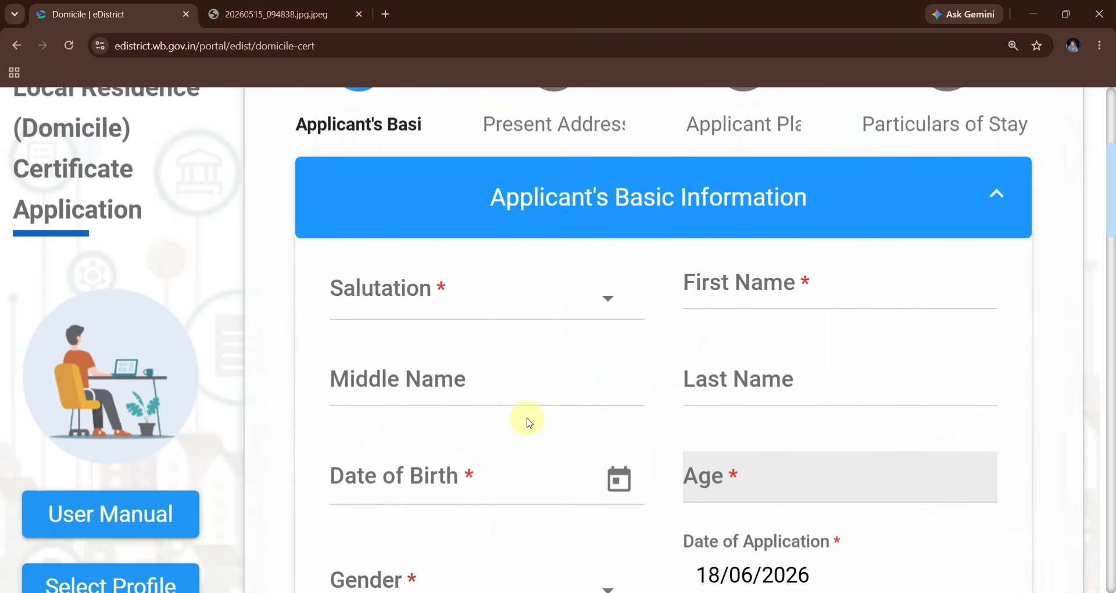
pyautogui.click(480, 299)
pyautogui.click(438, 366)
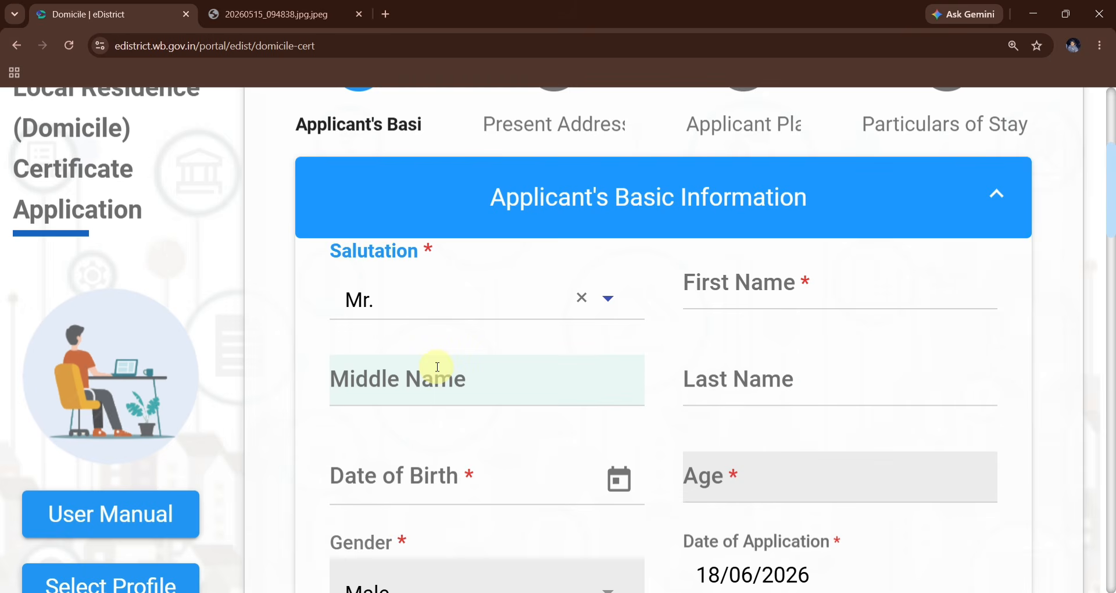
pyautogui.click(703, 275)
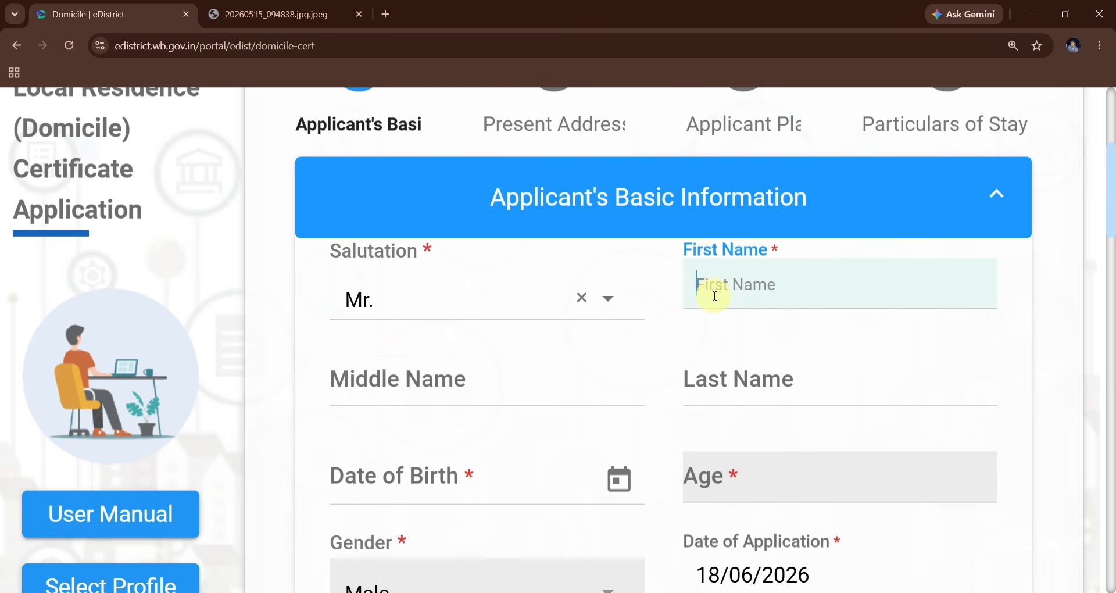
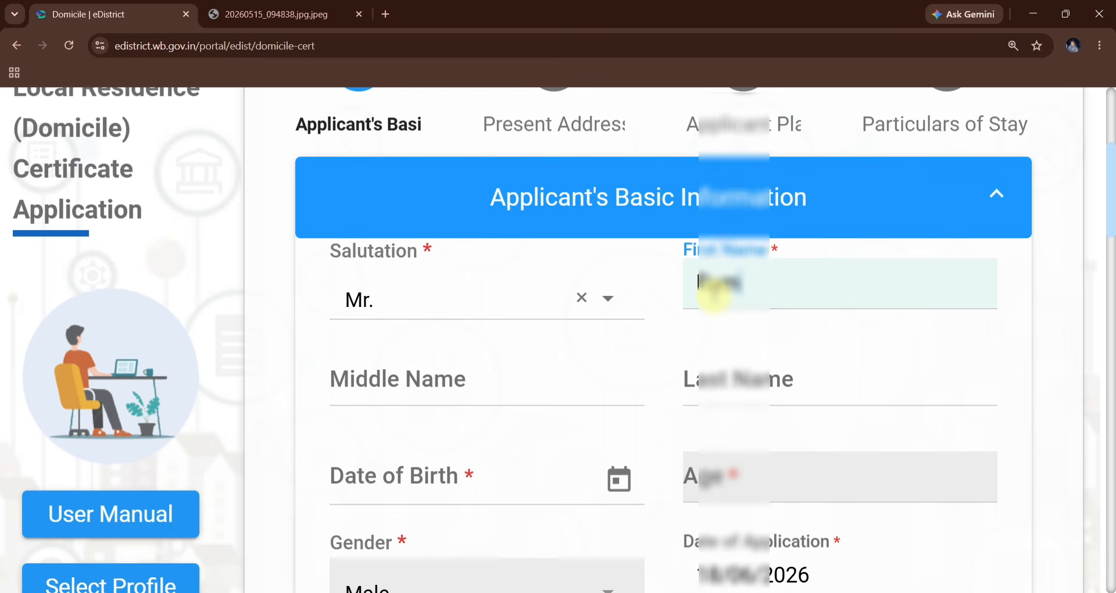
pyautogui.click(722, 380)
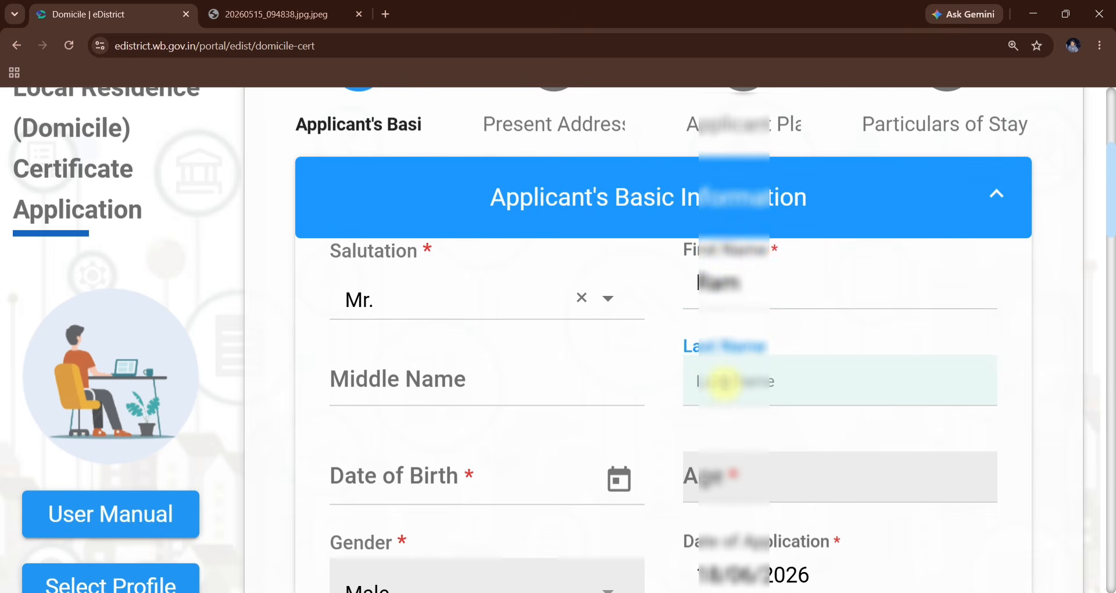
# Step: Pick 01/01/1995 as the date of birth in the calendar
pyautogui.click(493, 476)
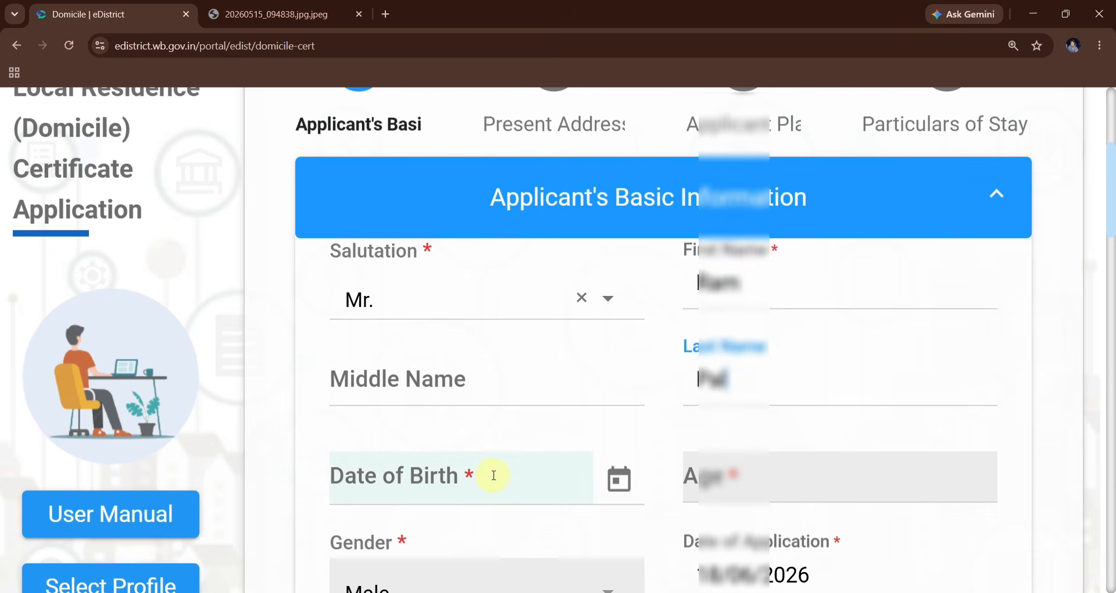
pyautogui.click(621, 481)
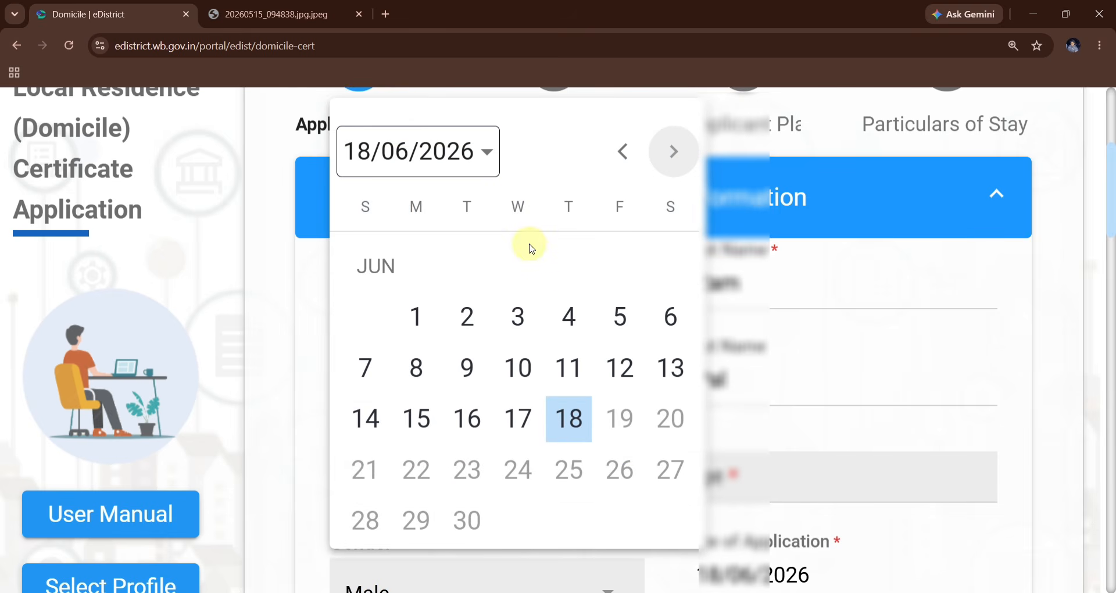
pyautogui.click(487, 152)
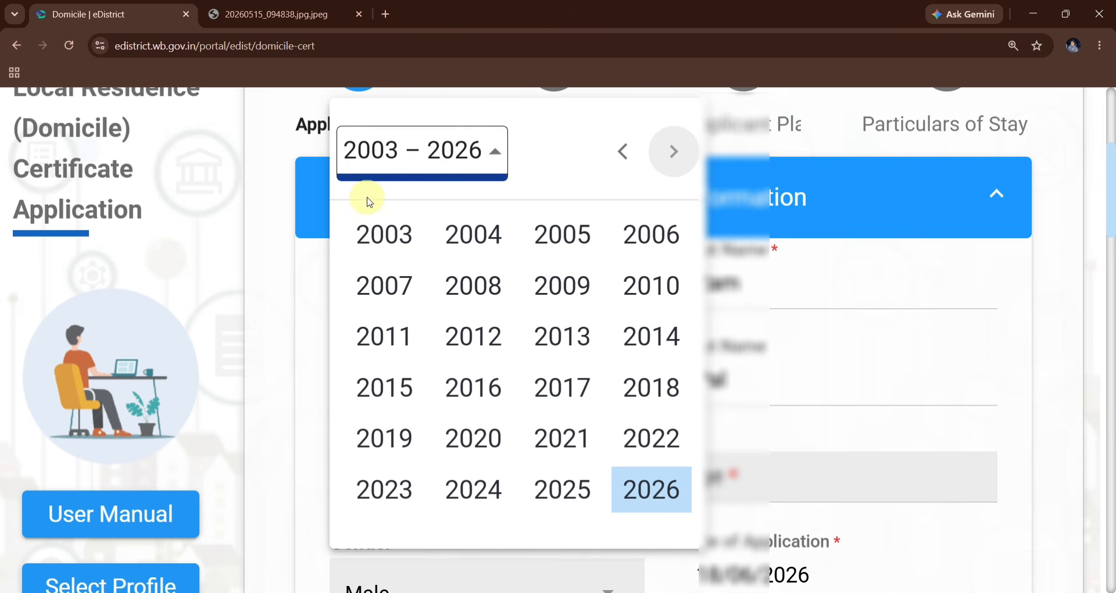
pyautogui.click(622, 153)
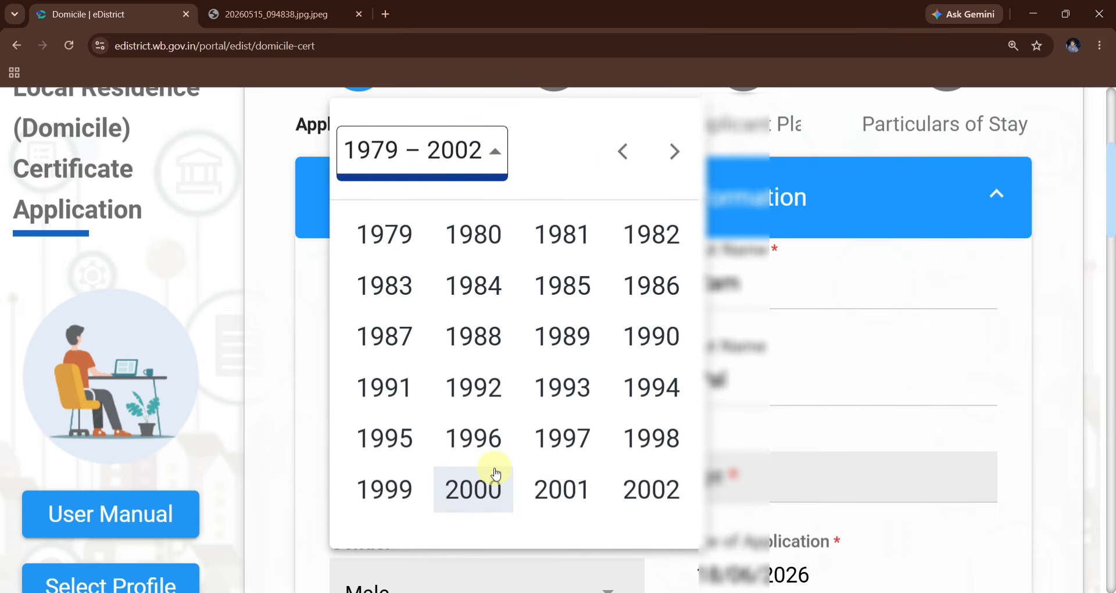
pyautogui.click(384, 437)
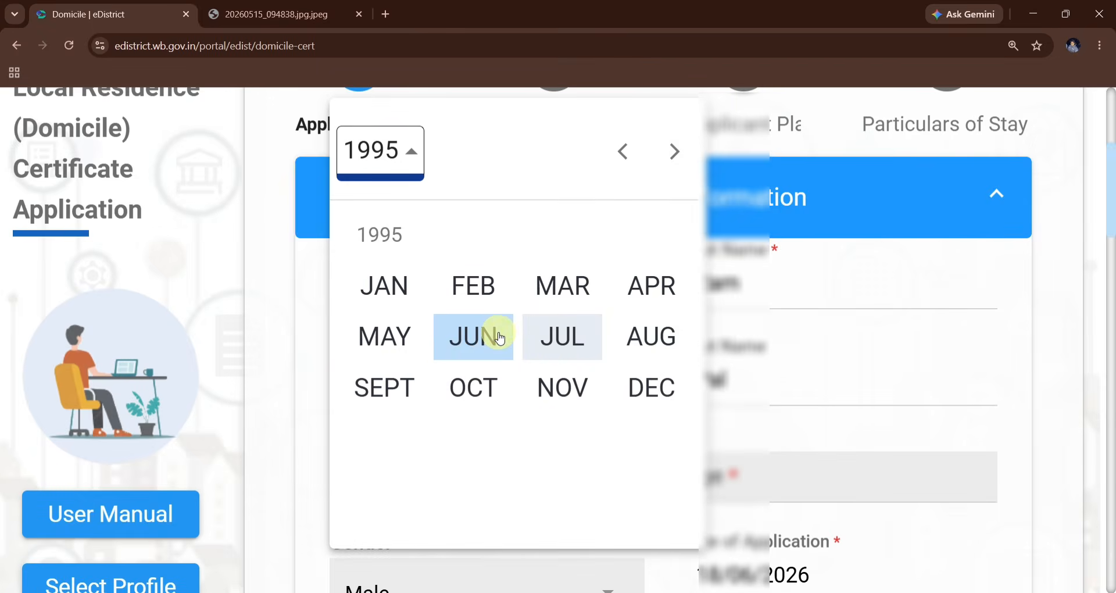
pyautogui.click(384, 285)
pyautogui.click(364, 317)
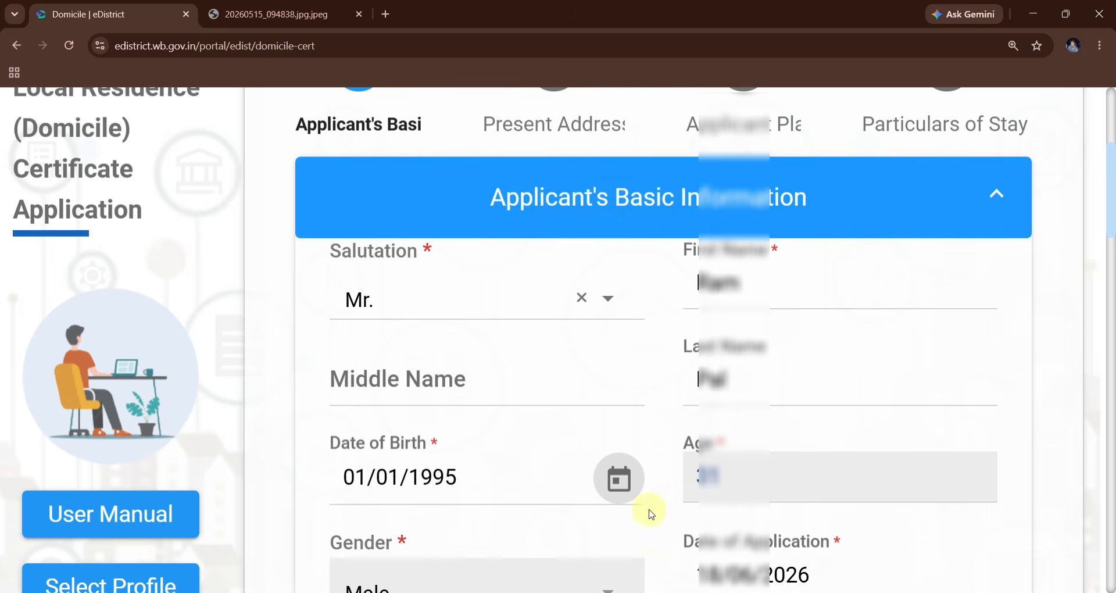
# Step: Enter the applicant's mobile number
pyautogui.scroll(-3, 607, 493)
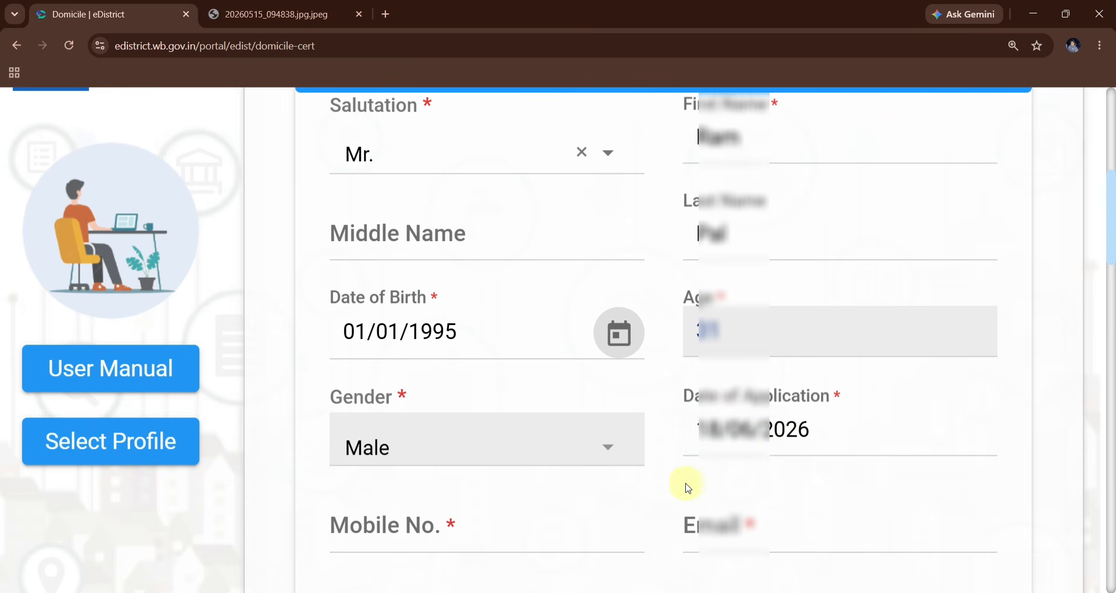
pyautogui.click(525, 533)
pyautogui.scroll(-3, 526, 531)
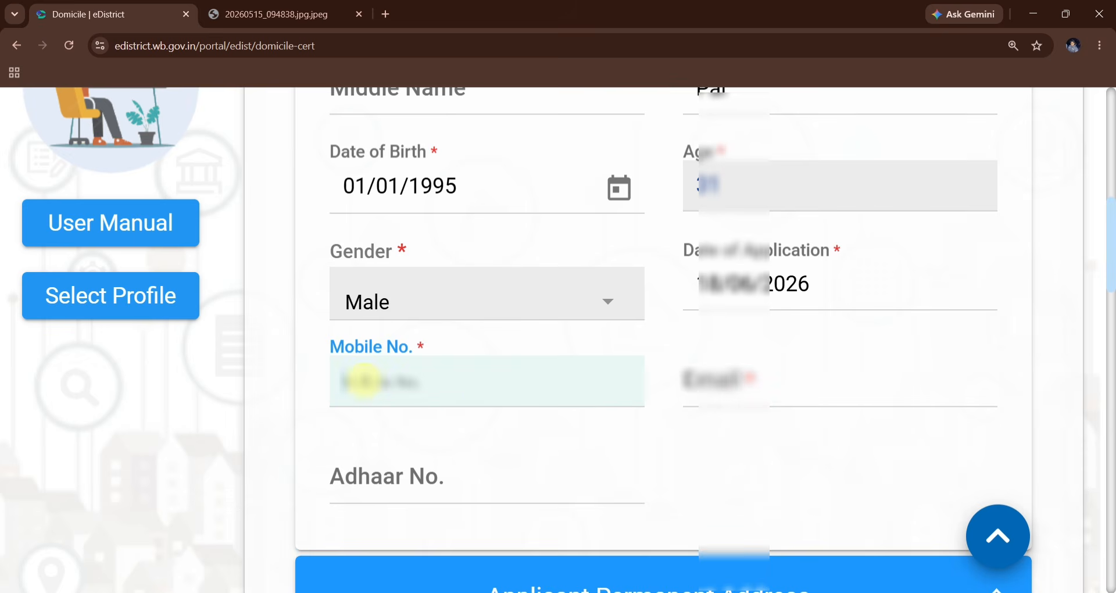
pyautogui.write('•••••••177')
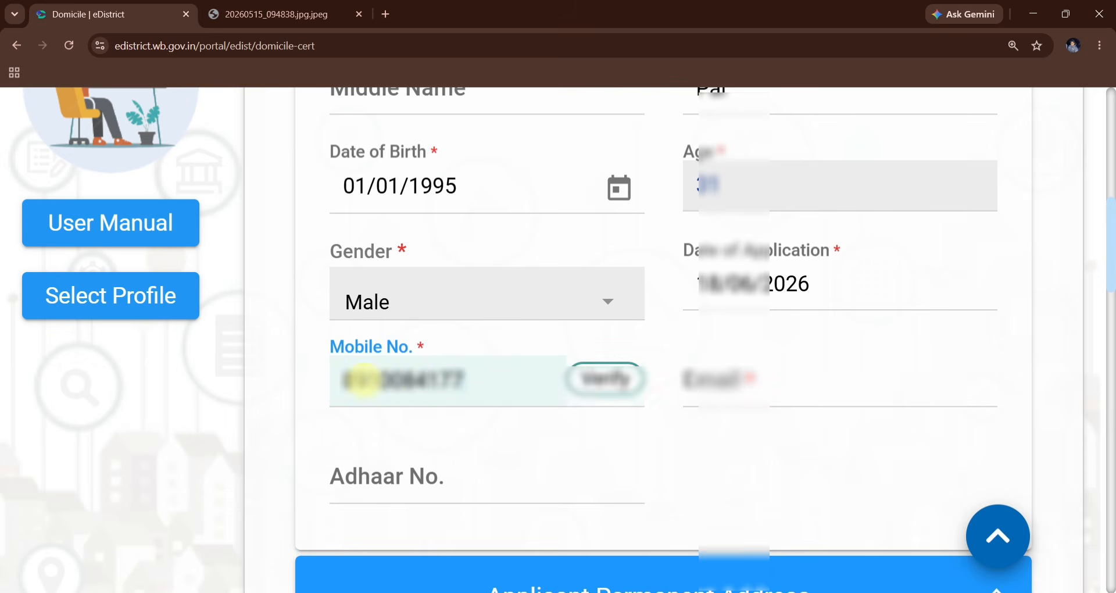
# Step: Verify the mobile number with its one-time password
pyautogui.click(586, 381)
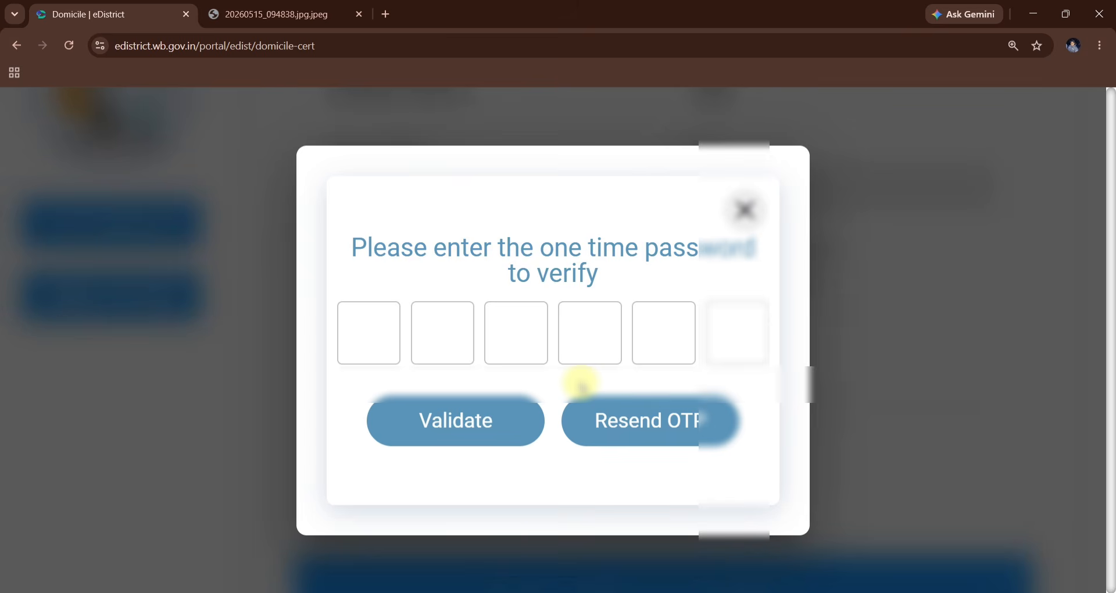
pyautogui.click(373, 343)
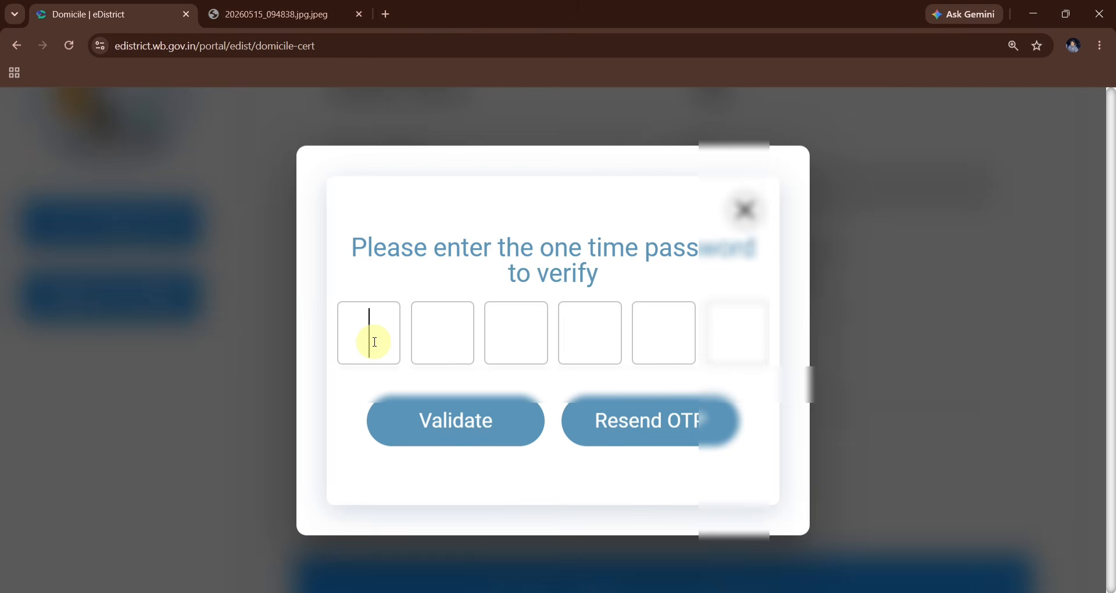
pyautogui.click(450, 422)
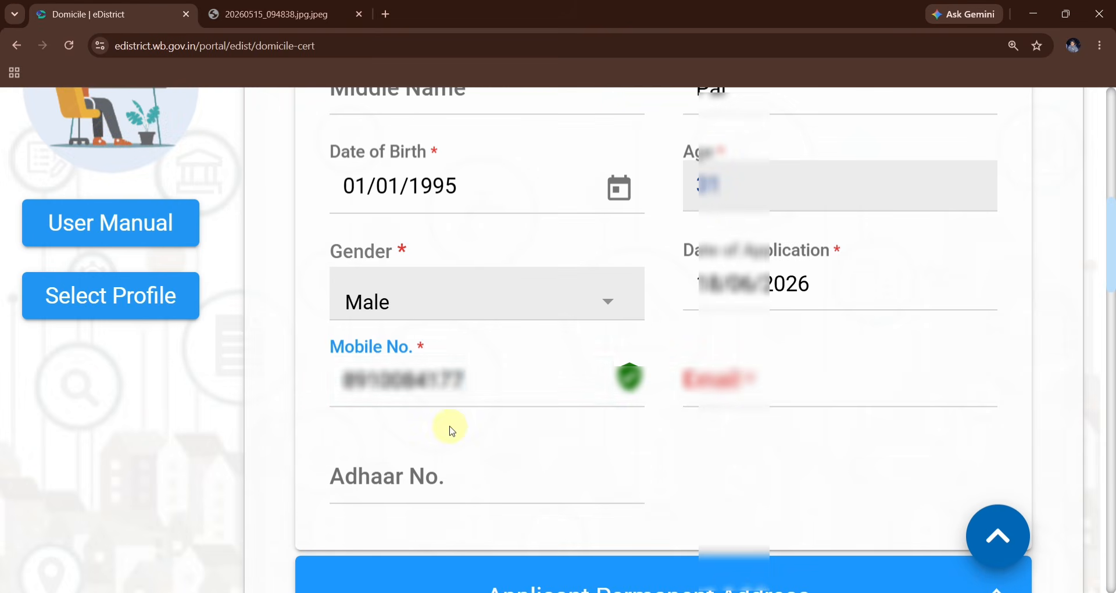
# Step: Enter the applicant's Gmail address in the Email field, fixing a typo
pyautogui.click(732, 377)
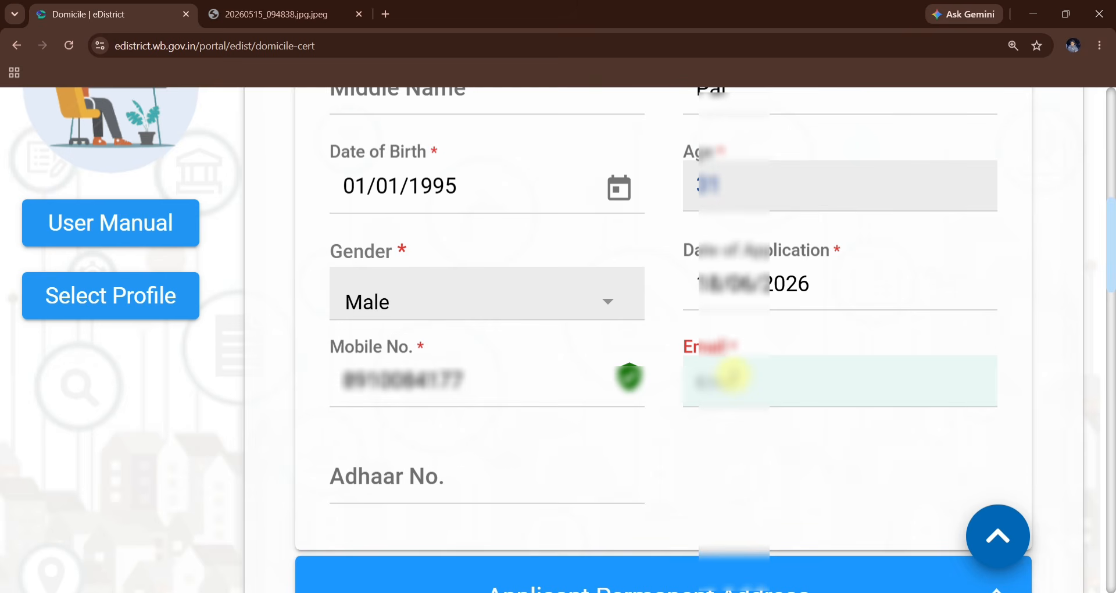
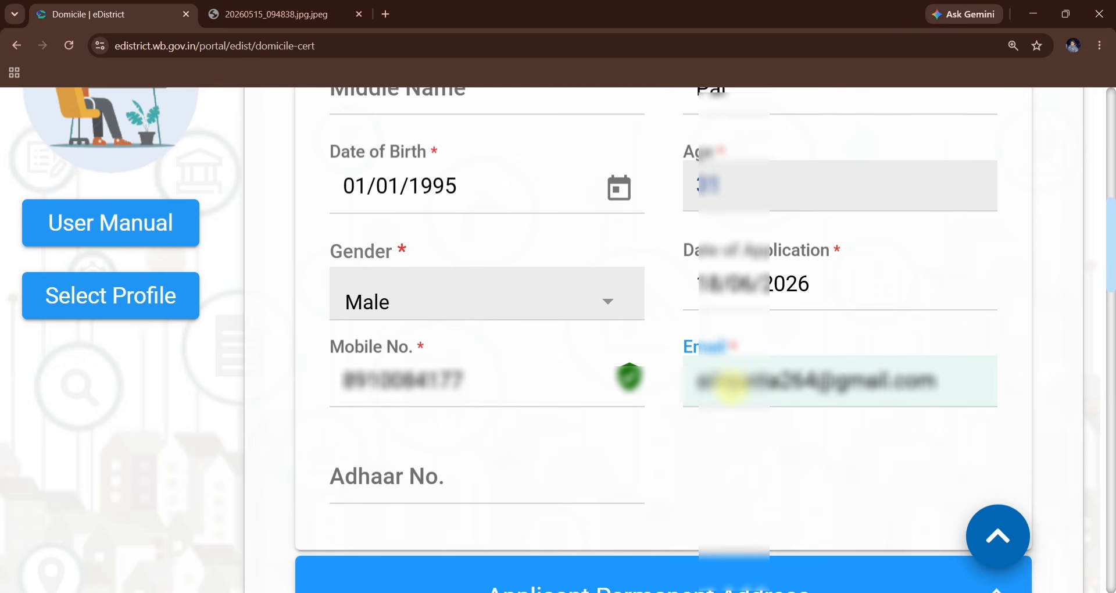
pyautogui.click(515, 485)
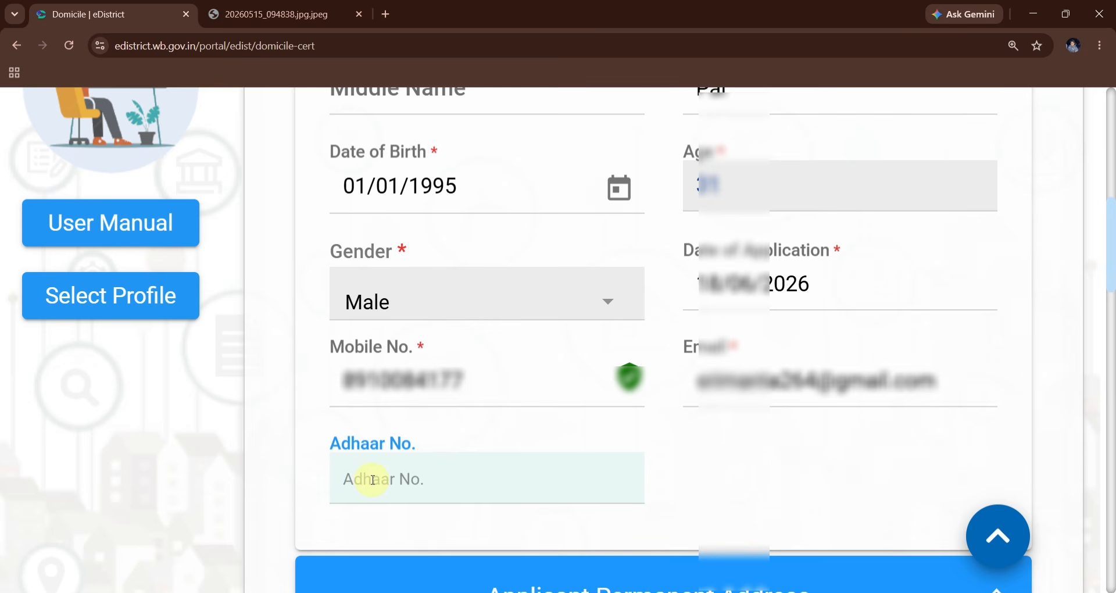
# Step: Enter the permanent address's first line and PIN code
pyautogui.scroll(-5, 416, 431)
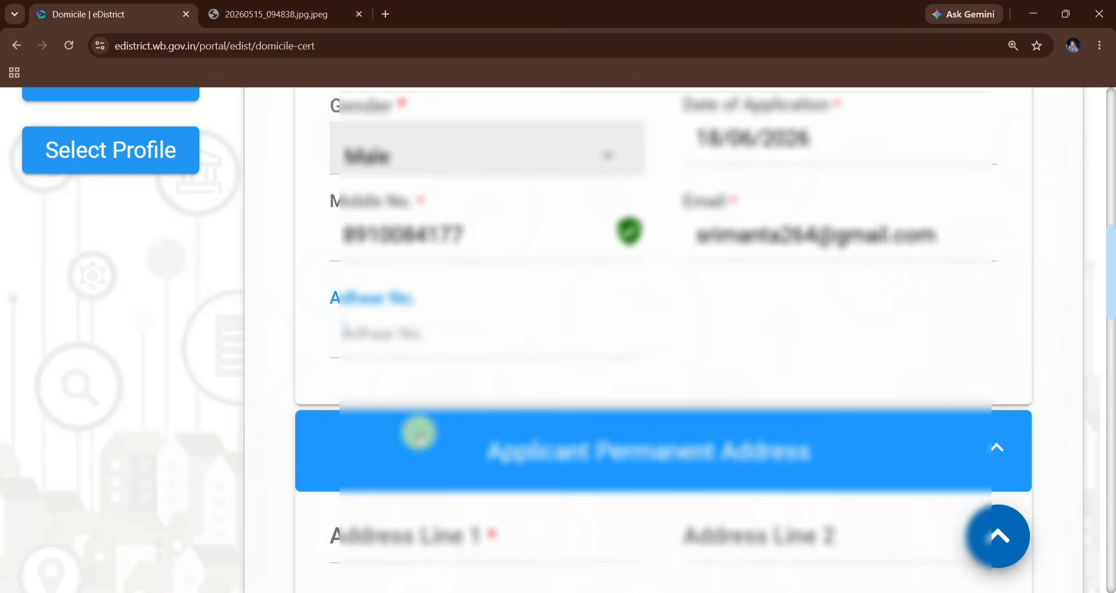
pyautogui.click(469, 391)
pyautogui.scroll(-3, 470, 394)
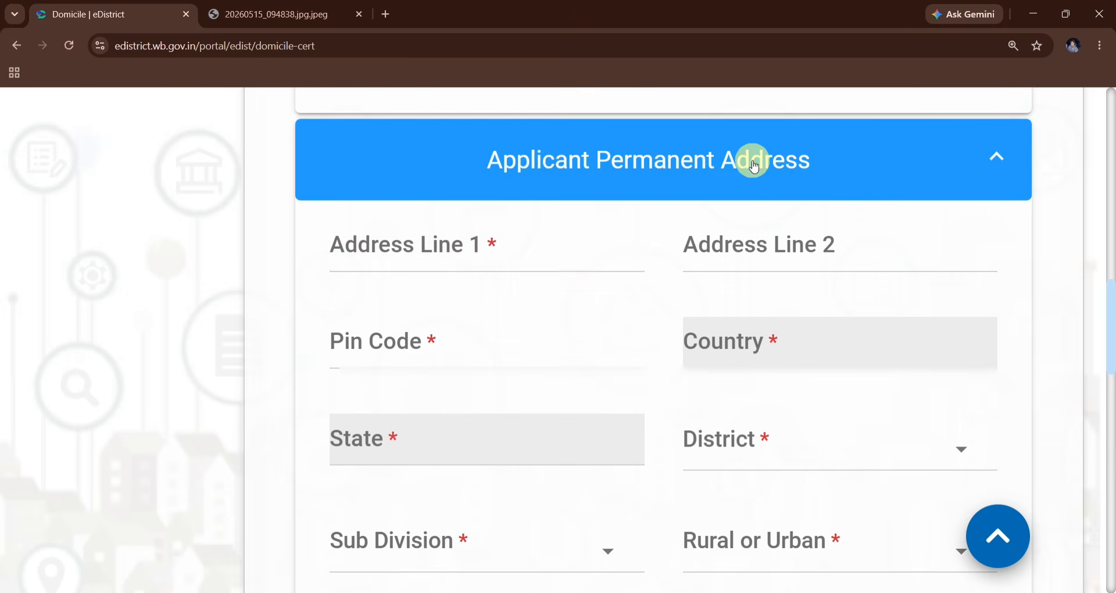
pyautogui.click(448, 232)
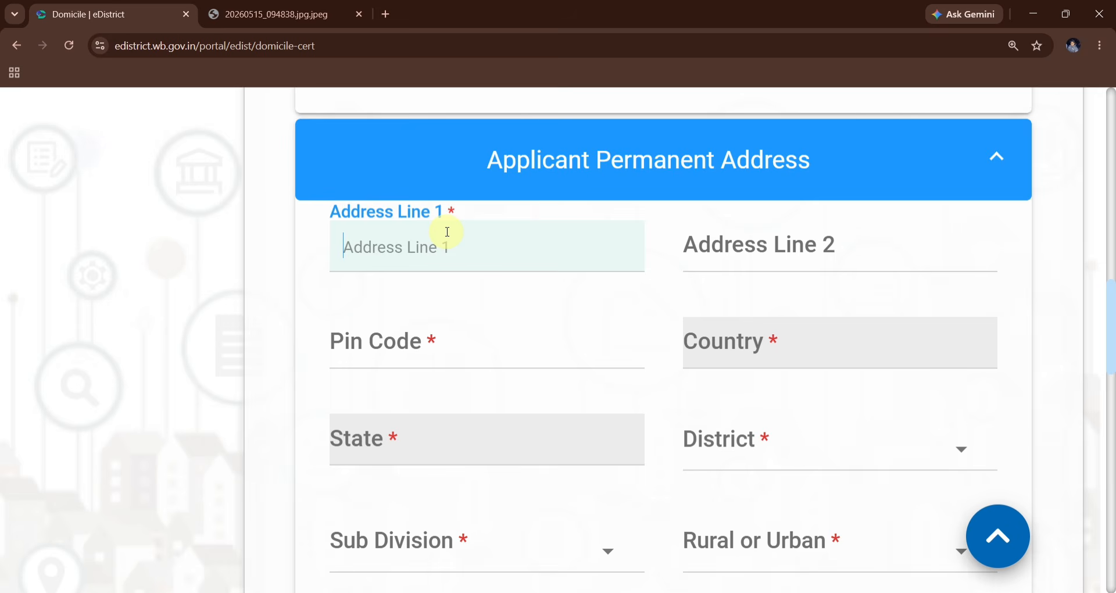
pyautogui.write('Ganti')
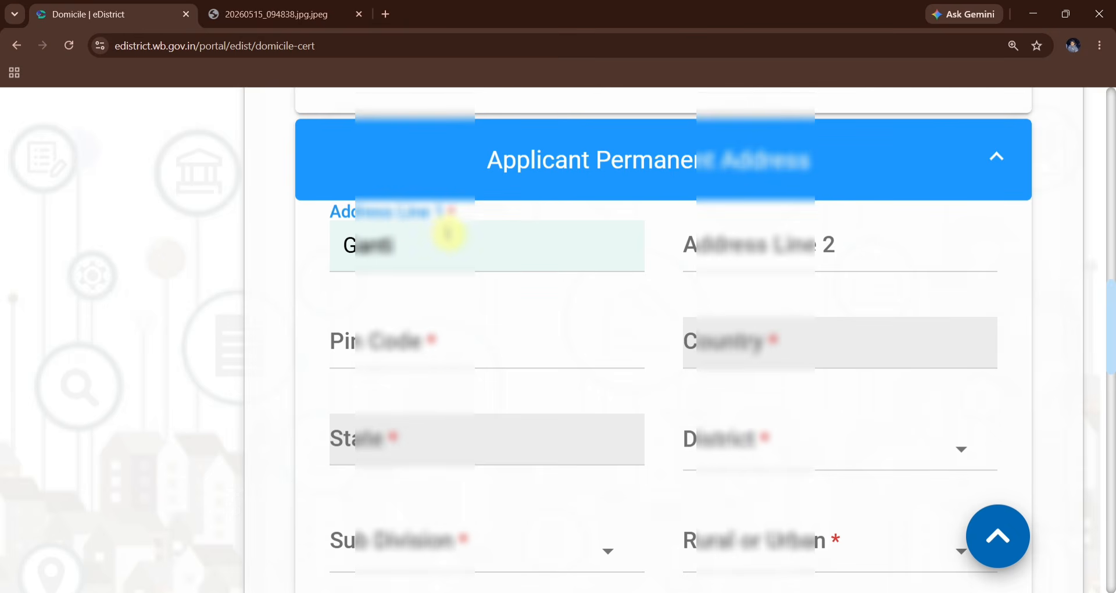
pyautogui.click(401, 358)
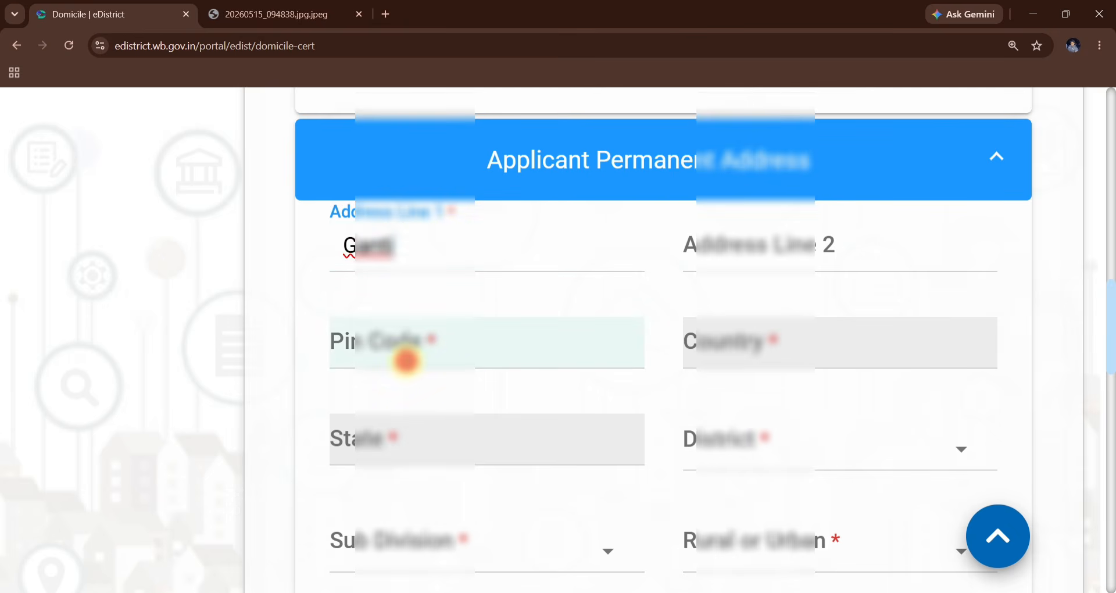
pyautogui.write('700132')
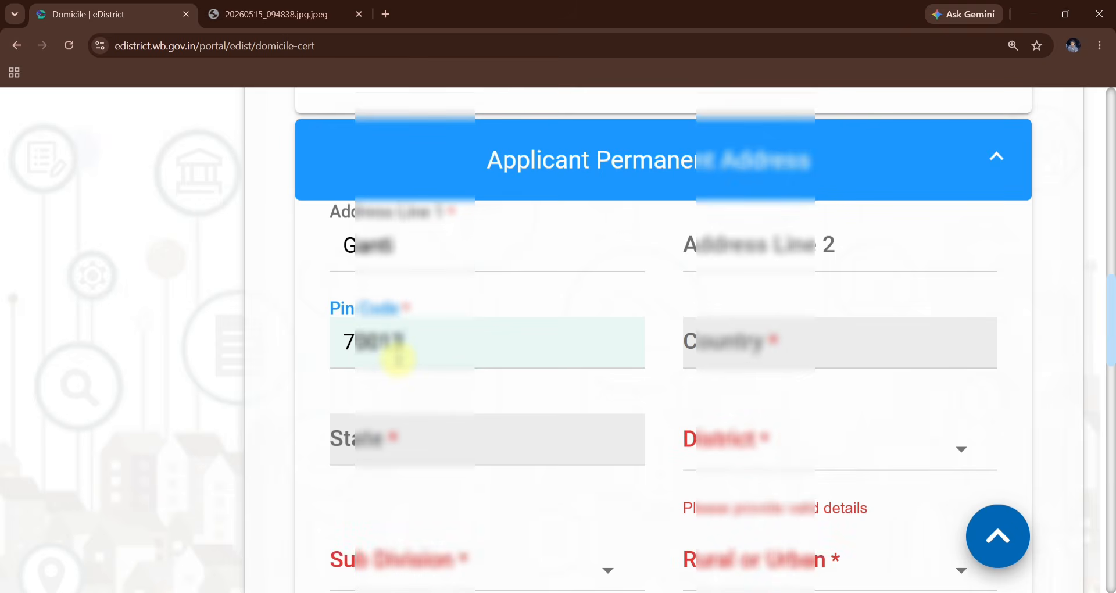
# Step: Set District to North 24 Parganas and Sub Division to Barasat Sadar
pyautogui.click(802, 456)
pyautogui.click(820, 508)
pyautogui.scroll(-2, 639, 430)
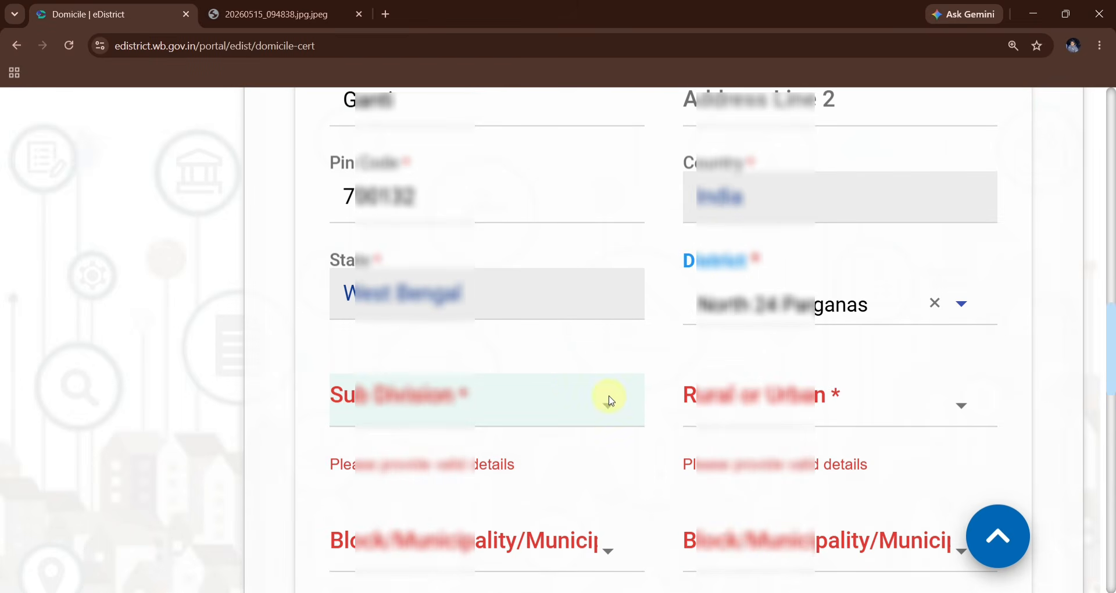
pyautogui.click(532, 400)
pyautogui.scroll(-4, 535, 401)
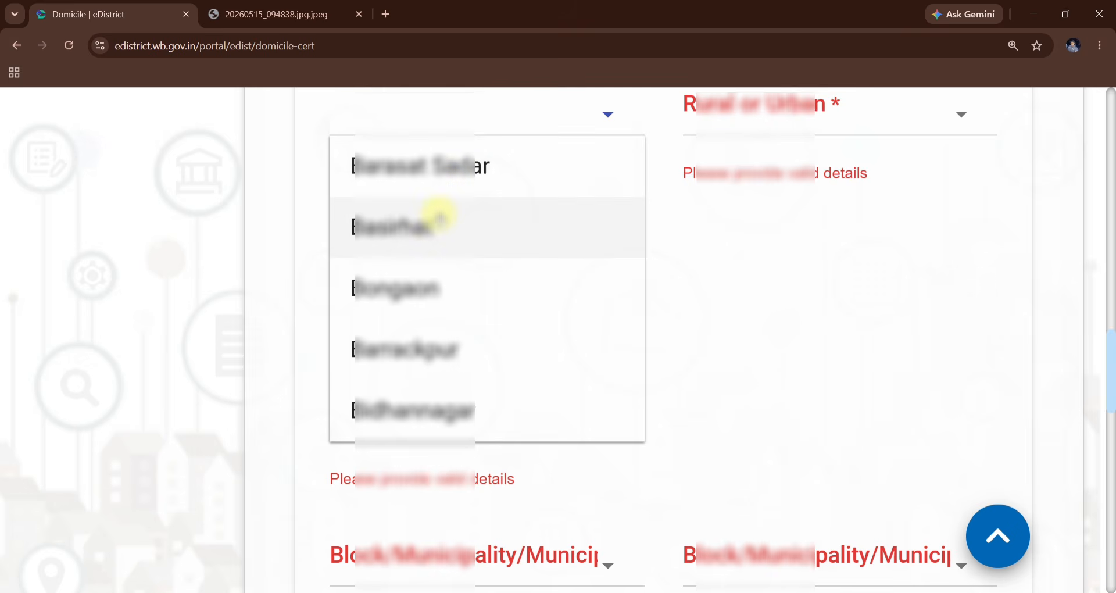
pyautogui.scroll(2, 870, 320)
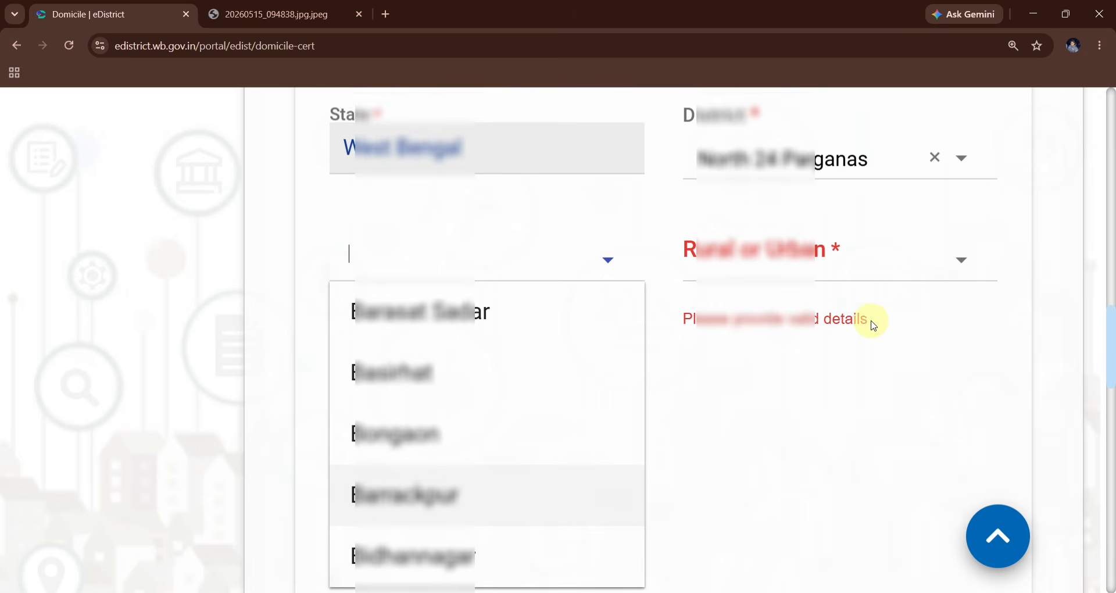
pyautogui.scroll(-2, 499, 354)
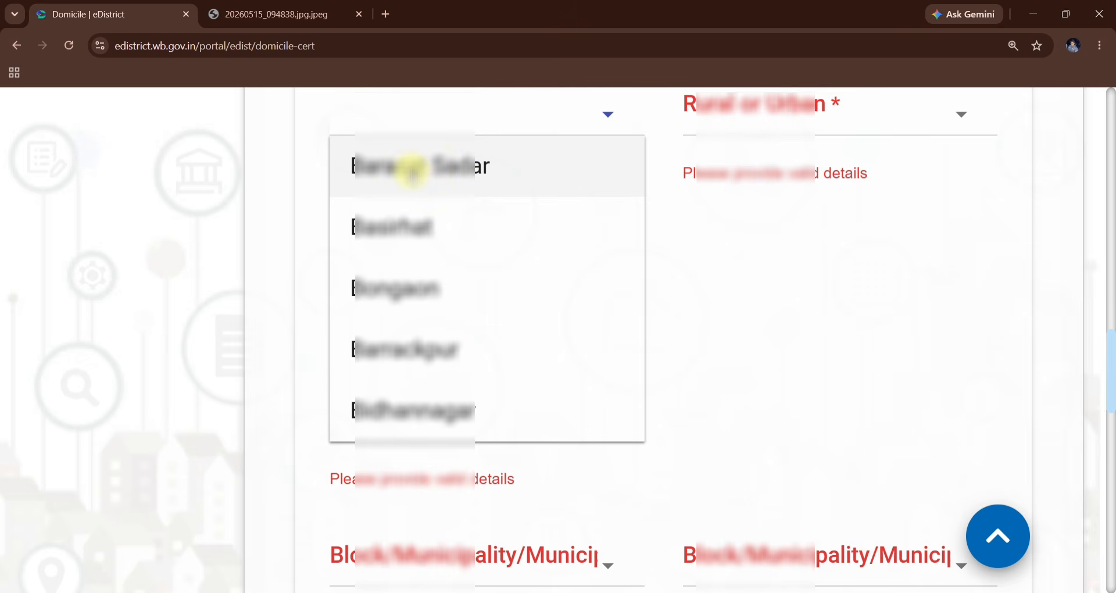
pyautogui.click(410, 169)
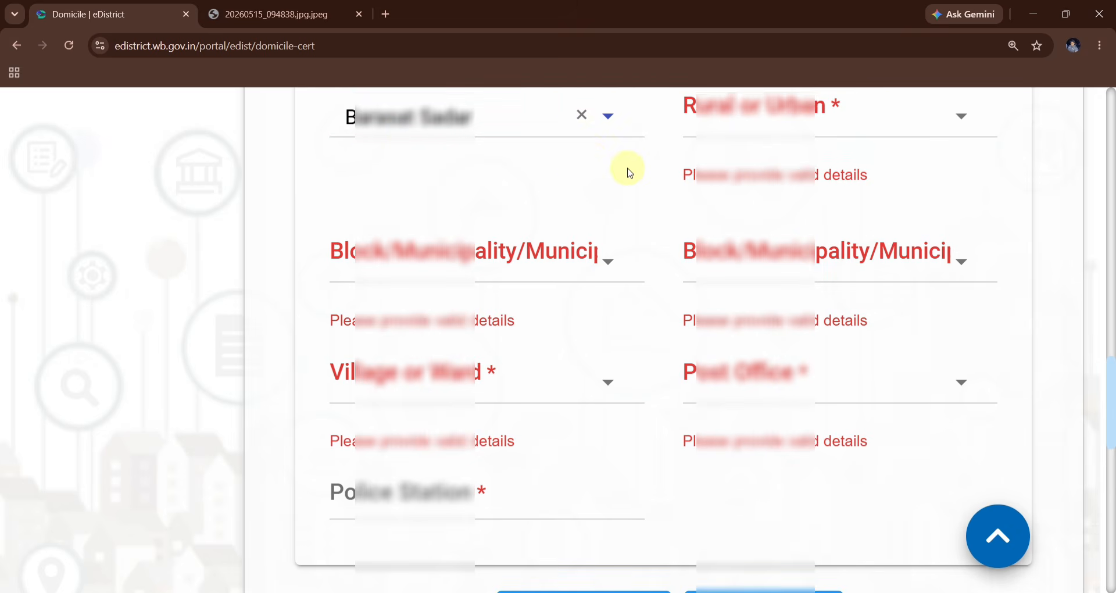
pyautogui.scroll(2, 669, 192)
pyautogui.click(739, 273)
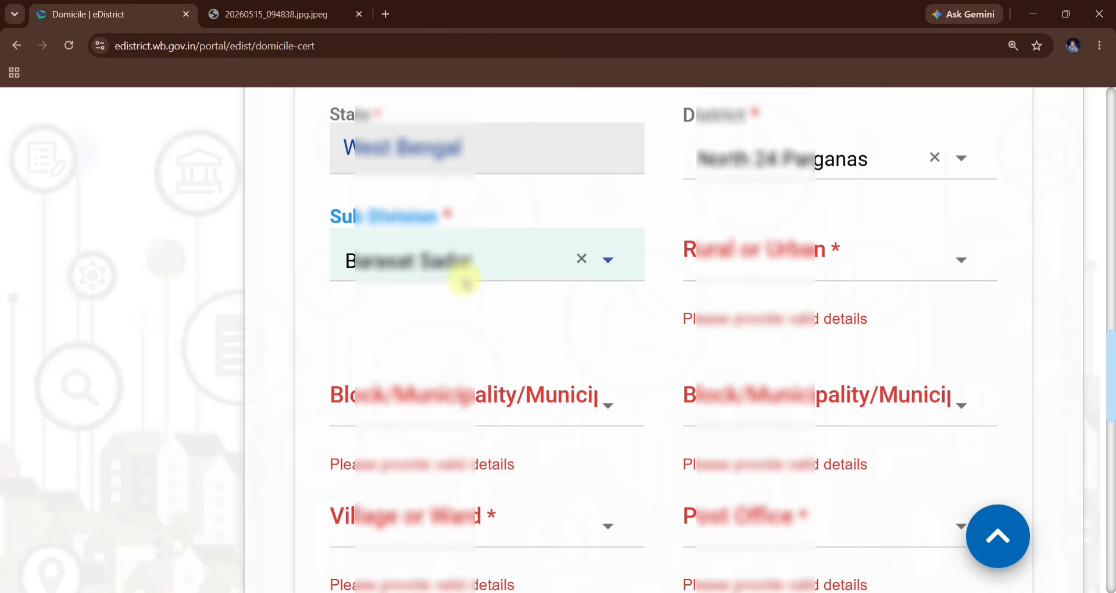
# Step: Set the address to Urban, Municipal Corporation Bidhan Nagar, ward 1, post office Ganganagar SO
pyautogui.click(731, 267)
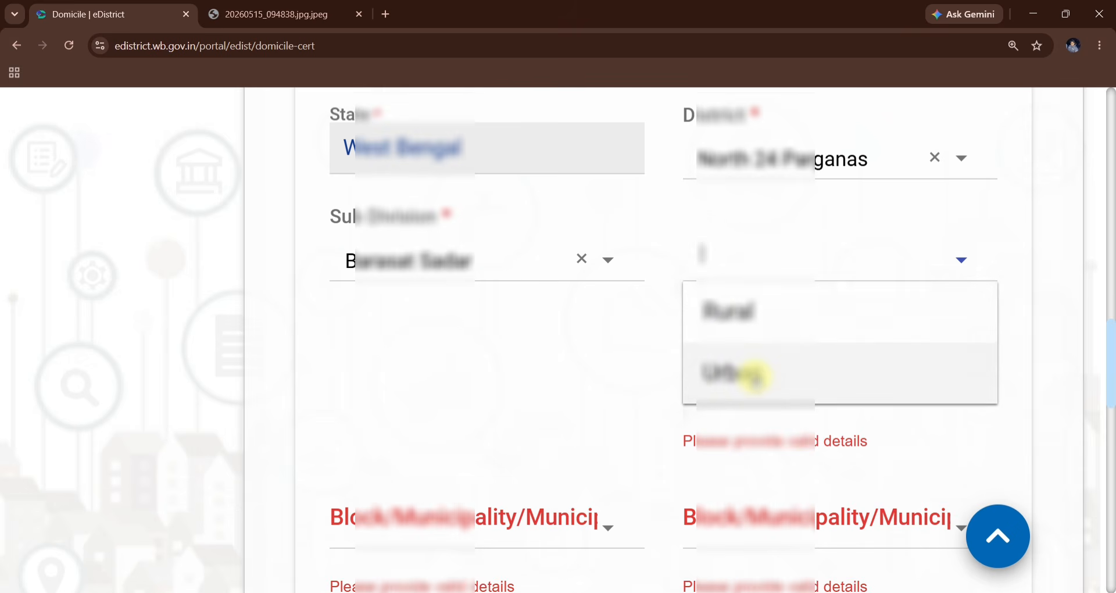
pyautogui.click(754, 377)
pyautogui.click(524, 392)
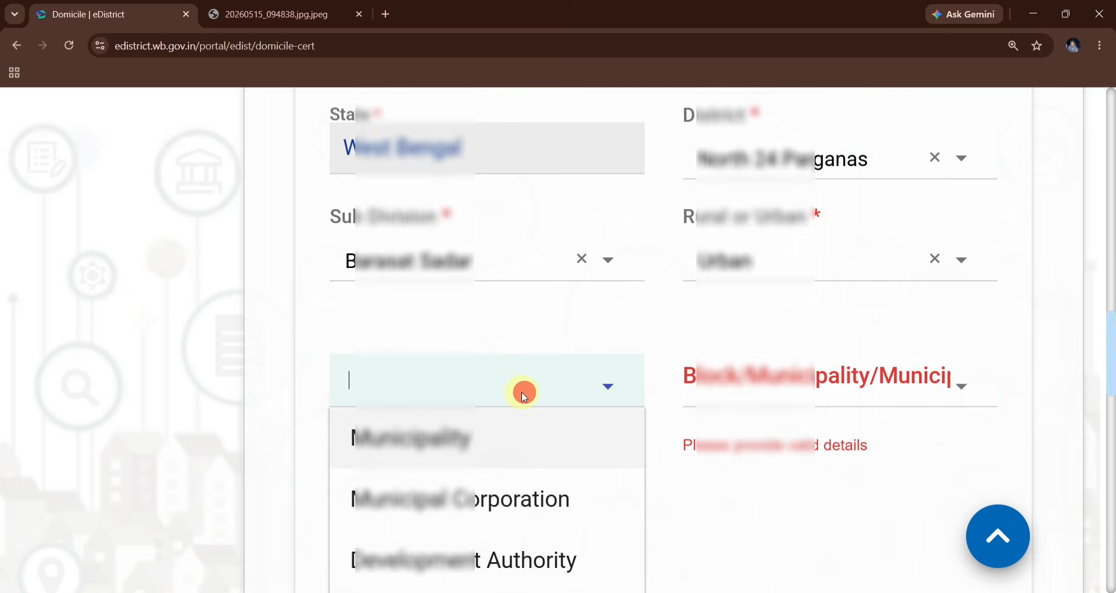
pyautogui.scroll(-2, 507, 426)
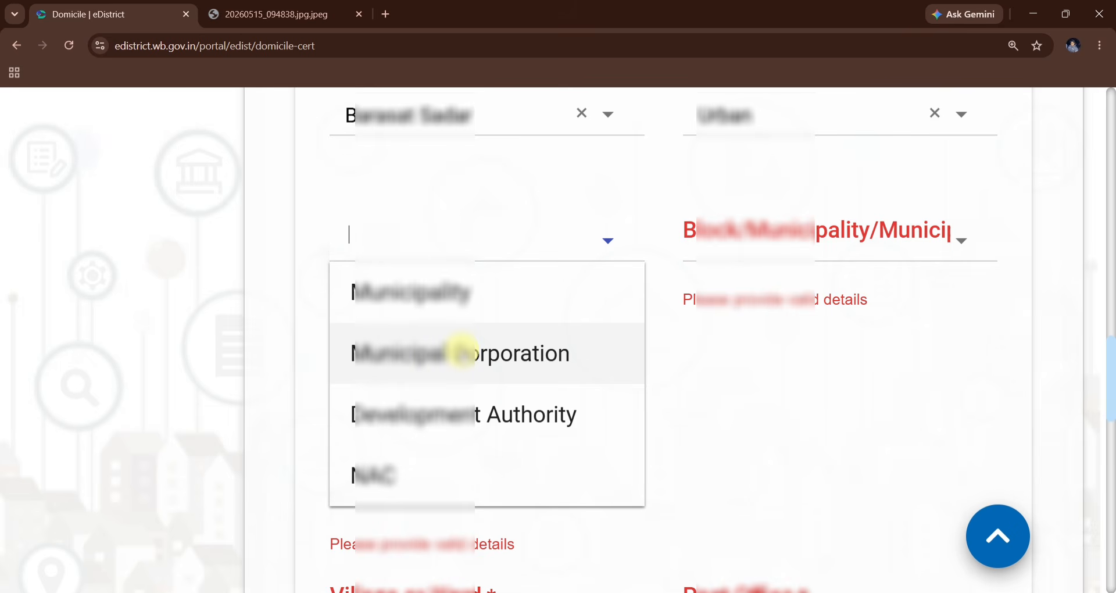
pyautogui.click(462, 351)
pyautogui.click(766, 228)
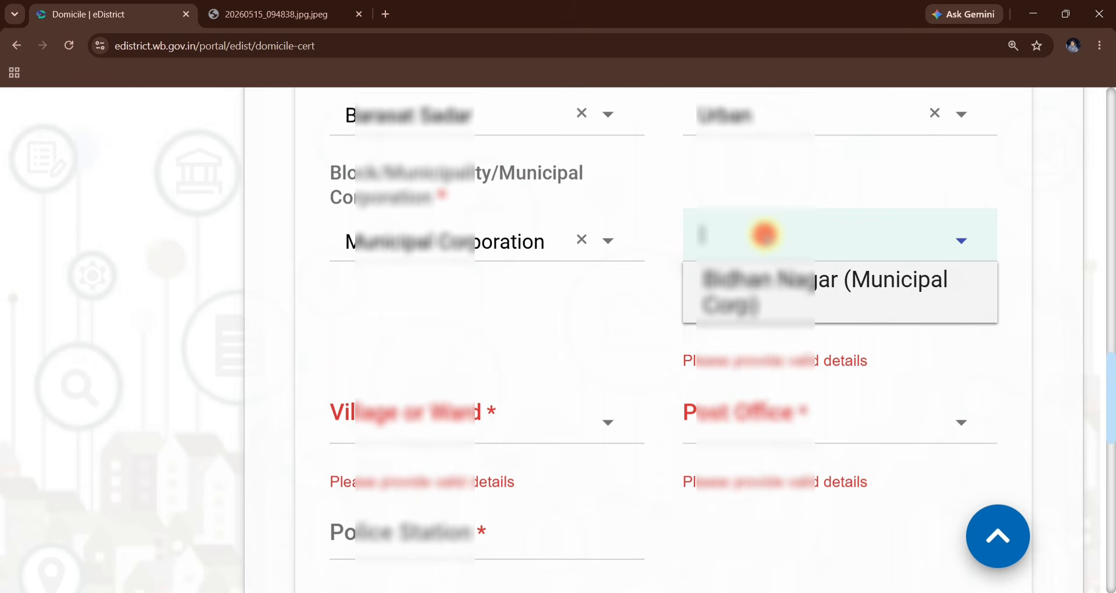
pyautogui.click(771, 285)
pyautogui.click(547, 342)
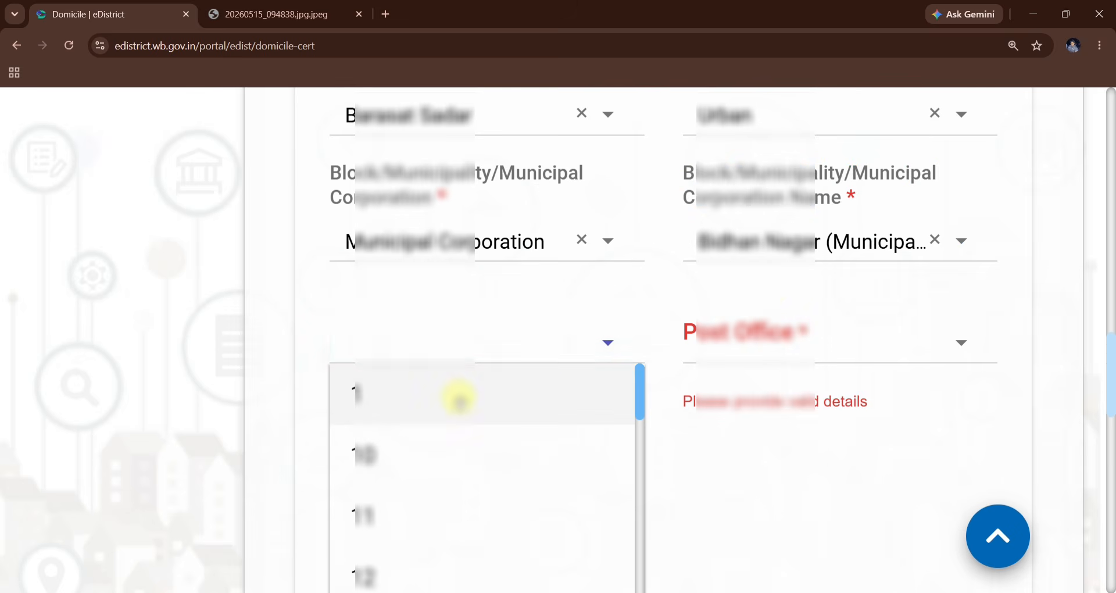
pyautogui.click(459, 399)
pyautogui.click(718, 331)
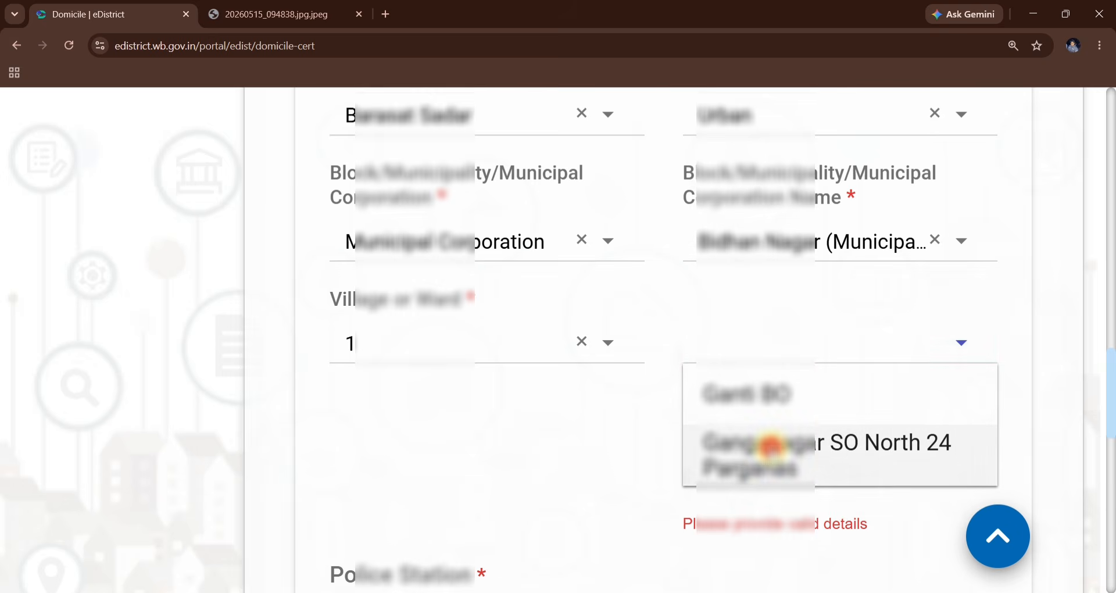
pyautogui.click(770, 446)
# Step: Enter Narayanpur as the police station and save the application as a draft
pyautogui.click(476, 434)
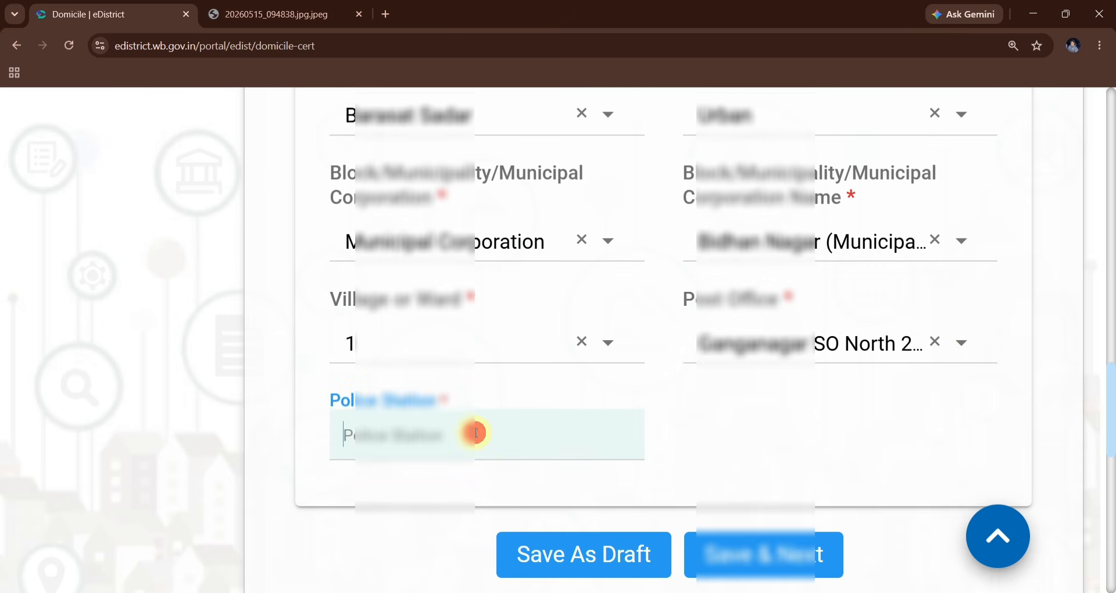
pyautogui.write('aya')
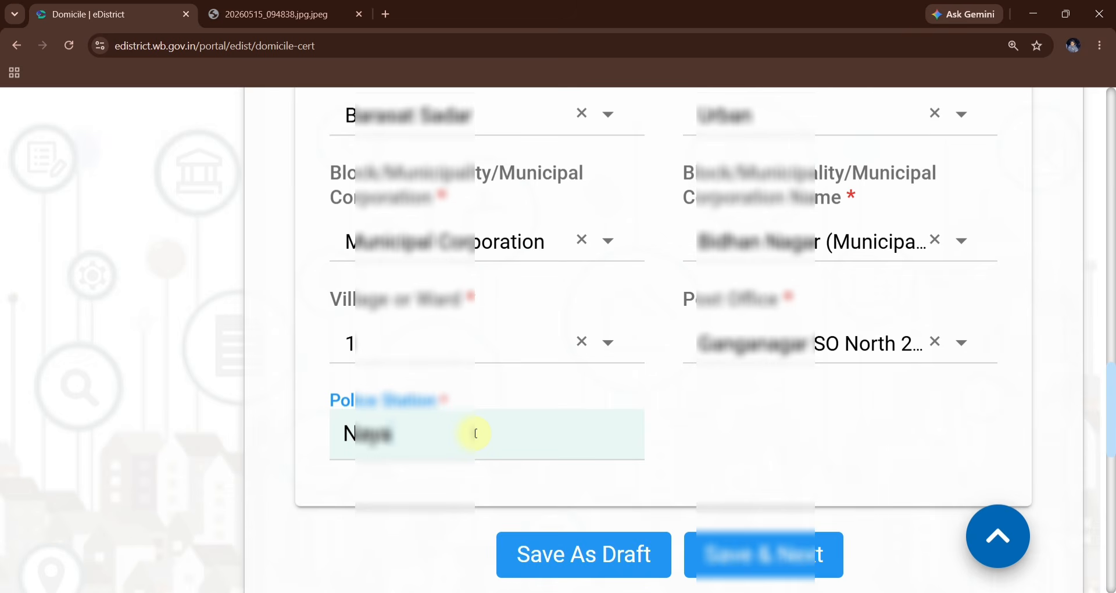
pyautogui.press('BackSpace')
pyautogui.press('BackSpace')
pyautogui.write('rayan')
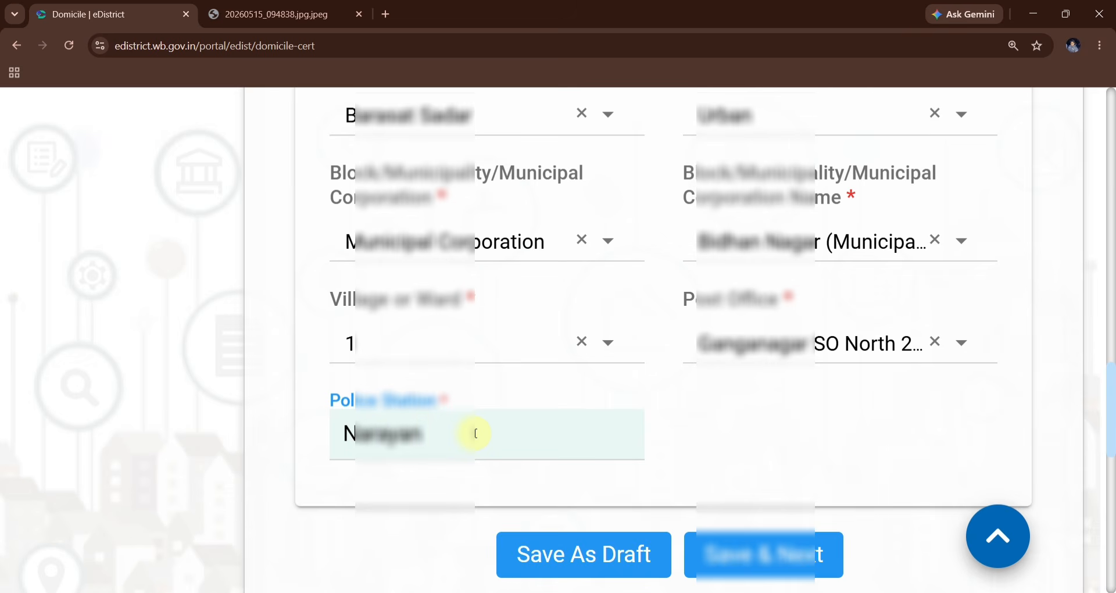
pyautogui.write('pur')
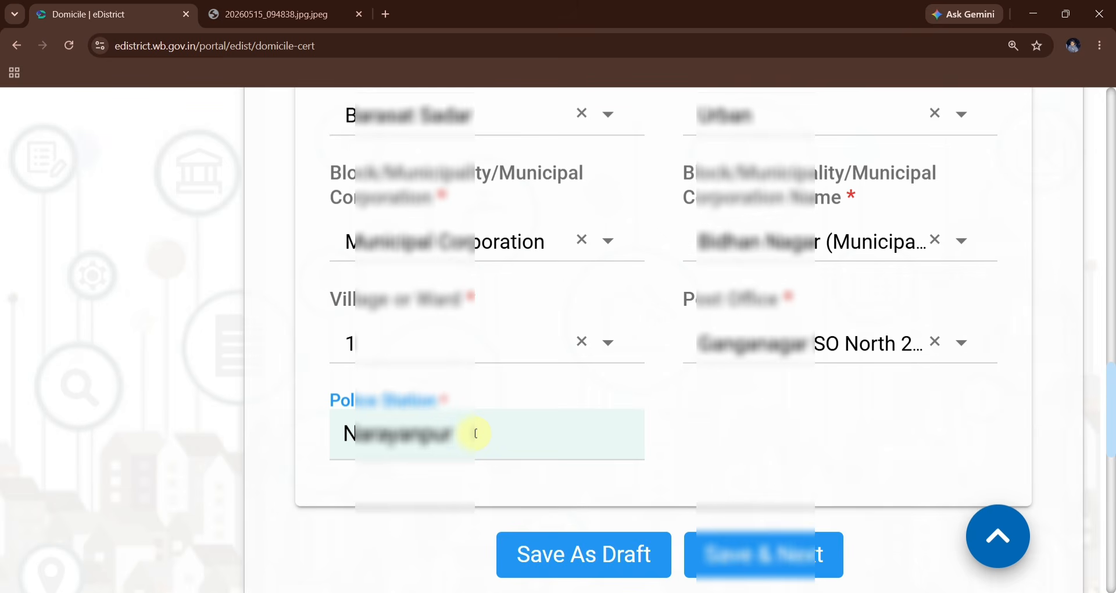
pyautogui.click(581, 557)
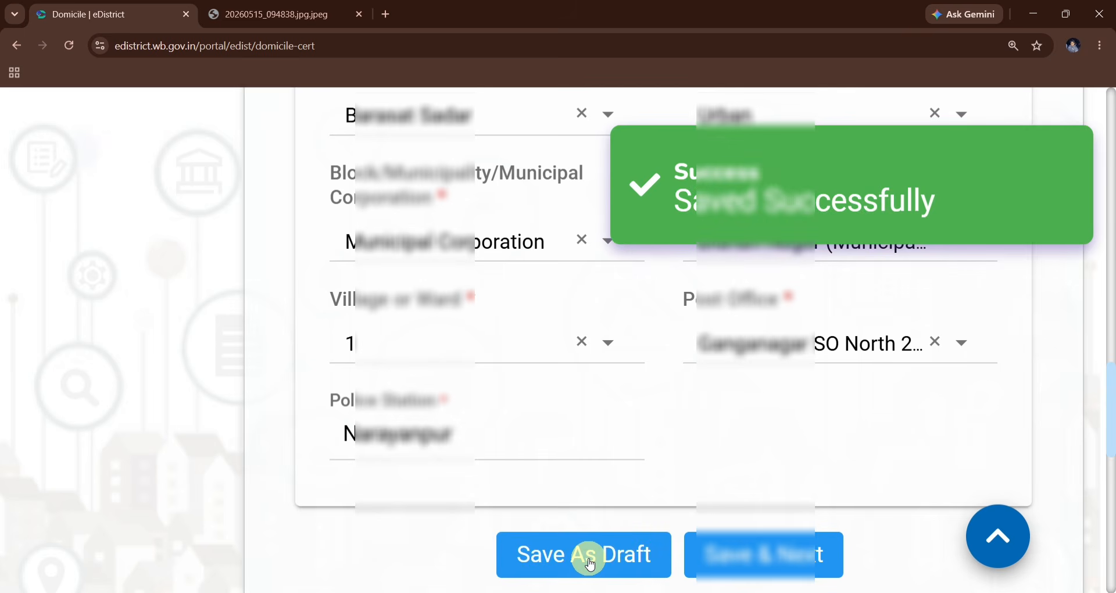
# Step: Advance to the Present Address step and set Same Address As to Permanent Address
pyautogui.click(723, 558)
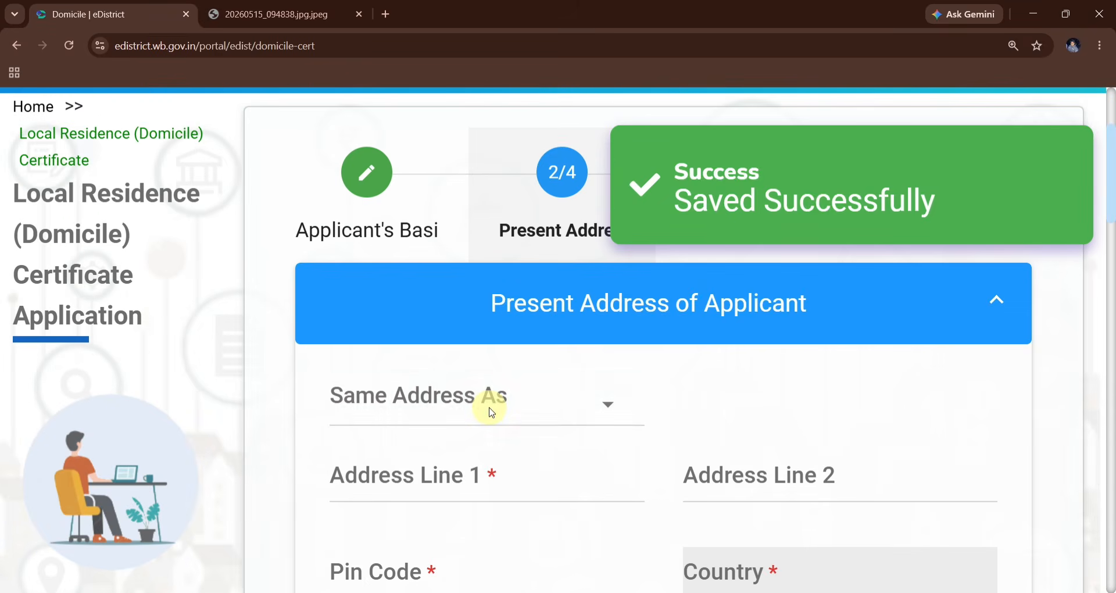
pyautogui.click(446, 417)
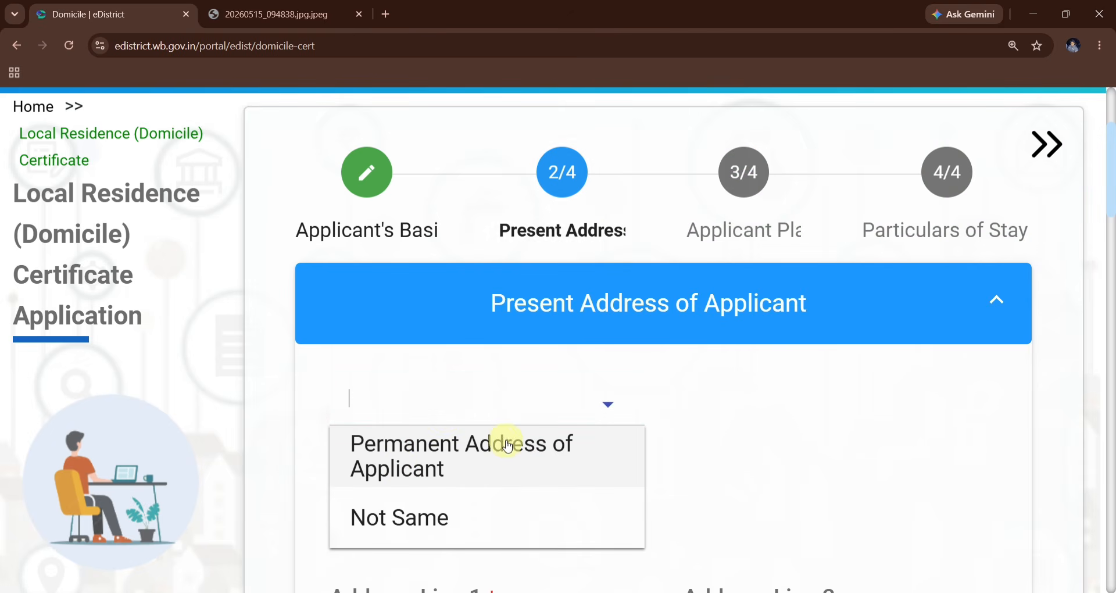
pyautogui.click(385, 470)
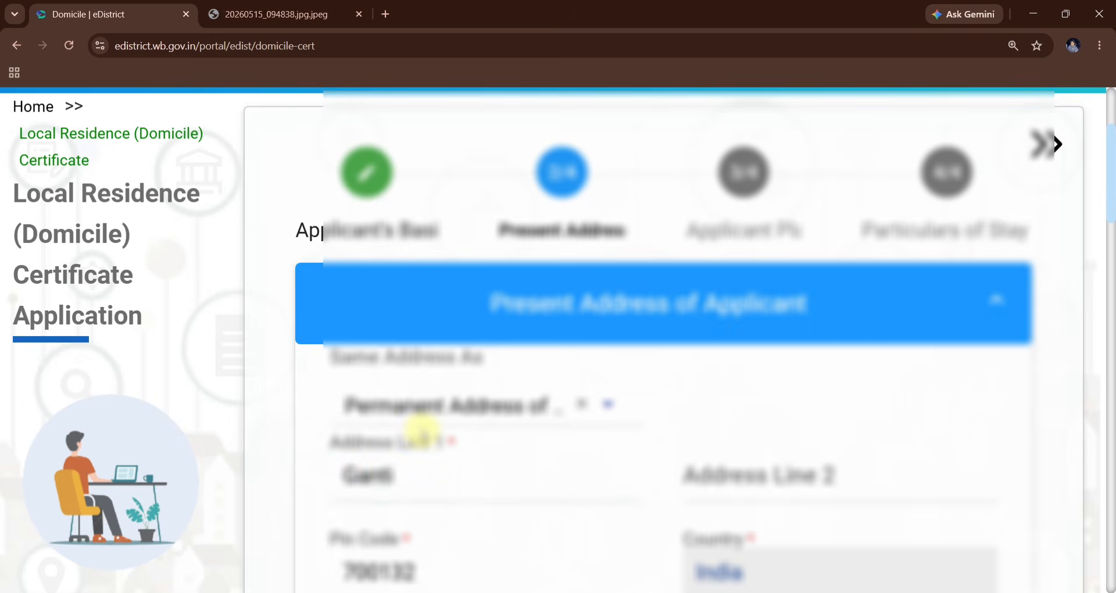
# Step: Choose Father as the relation with salutation Mr., and enter the father's first and last name
pyautogui.scroll(-10, 421, 431)
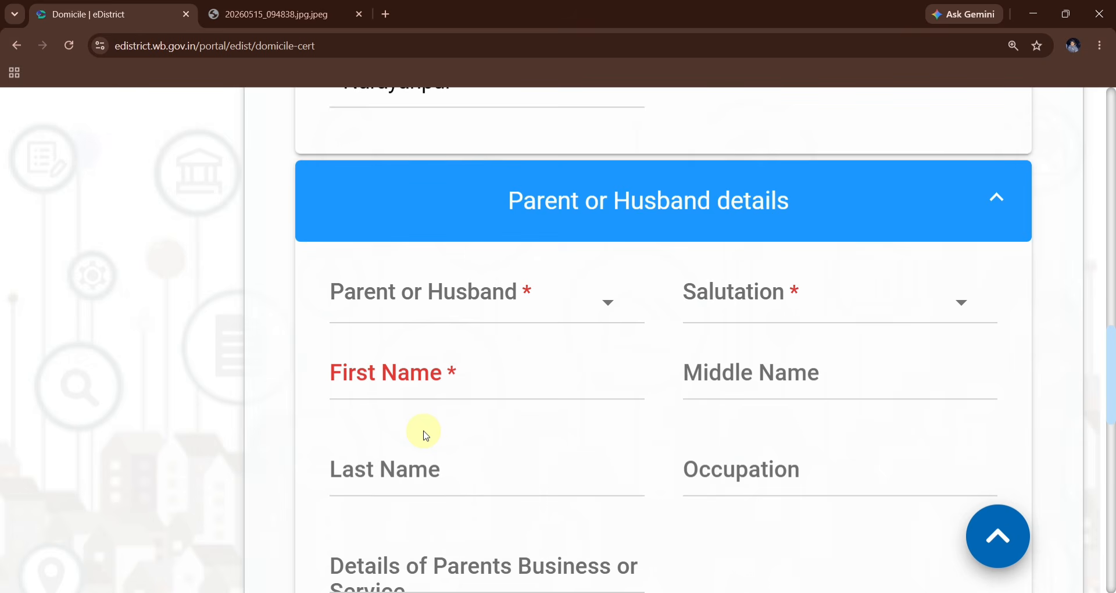
pyautogui.click(483, 308)
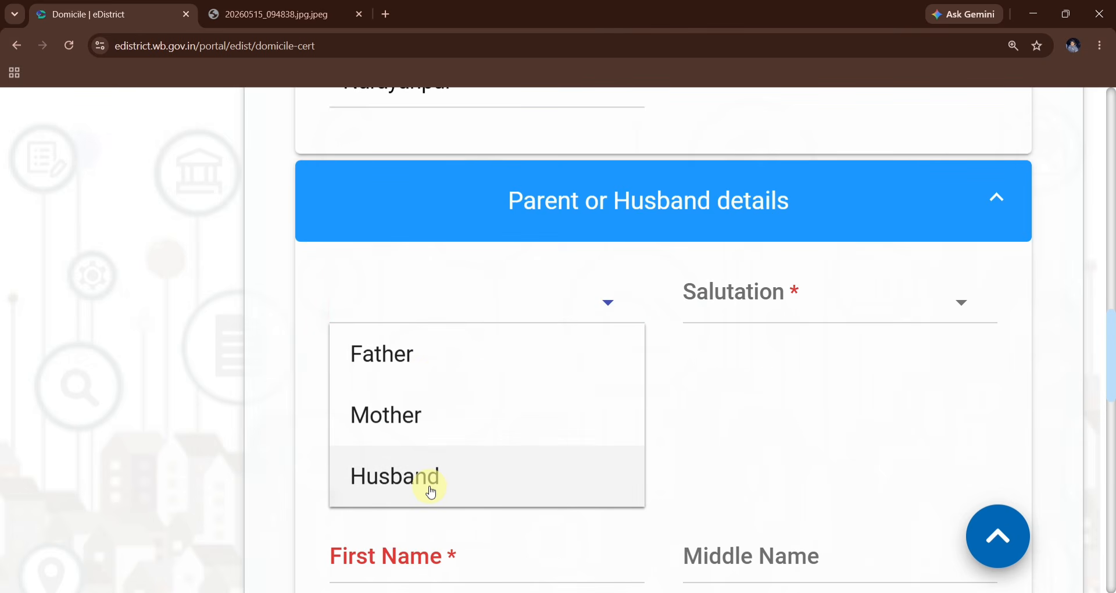
pyautogui.click(440, 376)
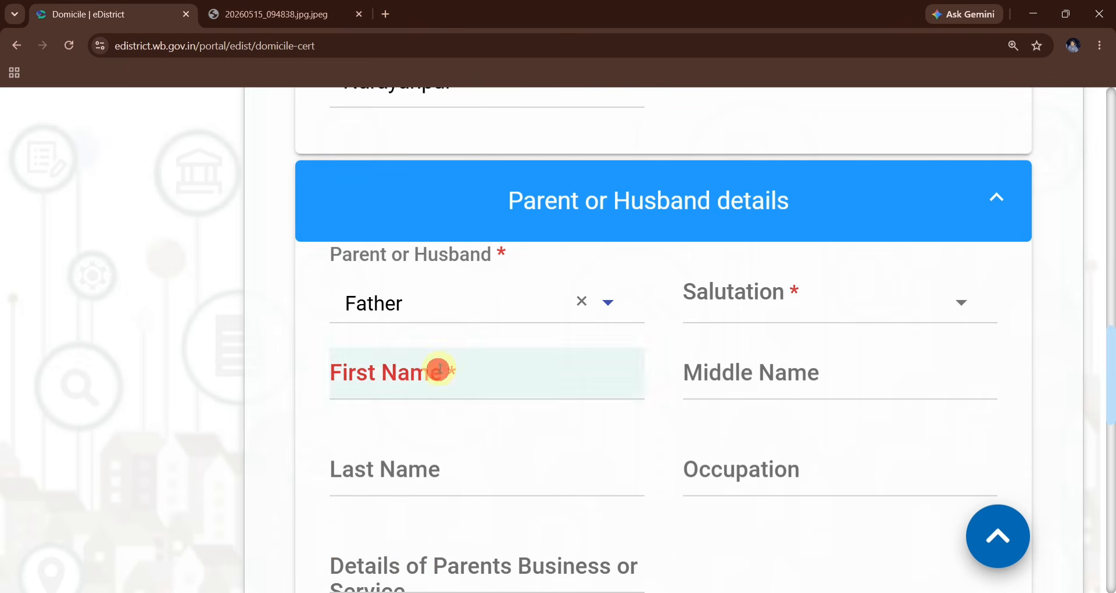
pyautogui.click(756, 291)
pyautogui.click(762, 357)
pyautogui.click(497, 368)
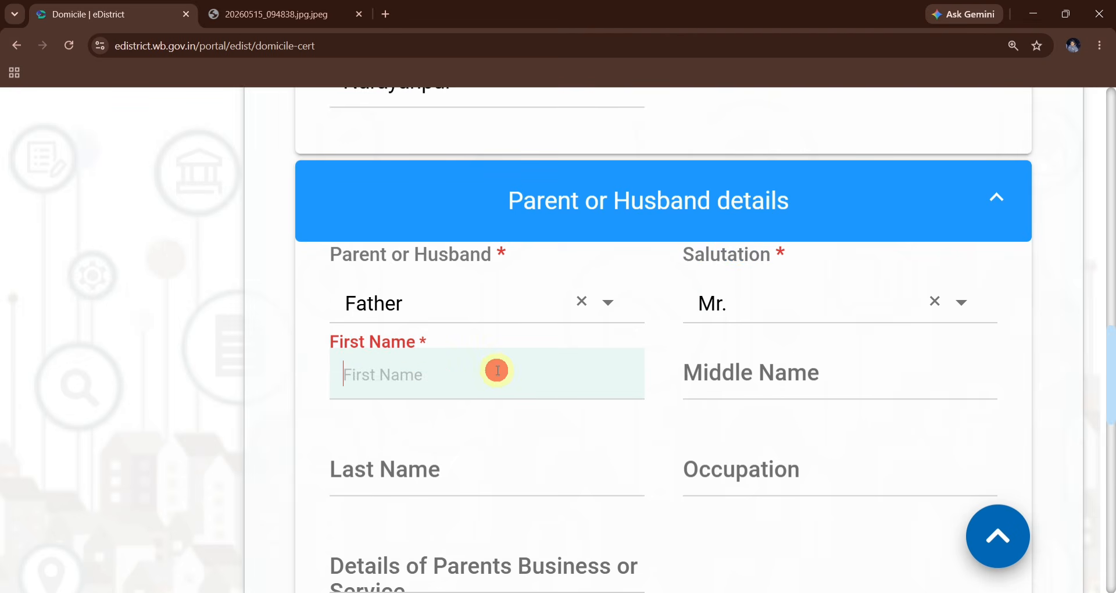
pyautogui.scroll(-2, 433, 372)
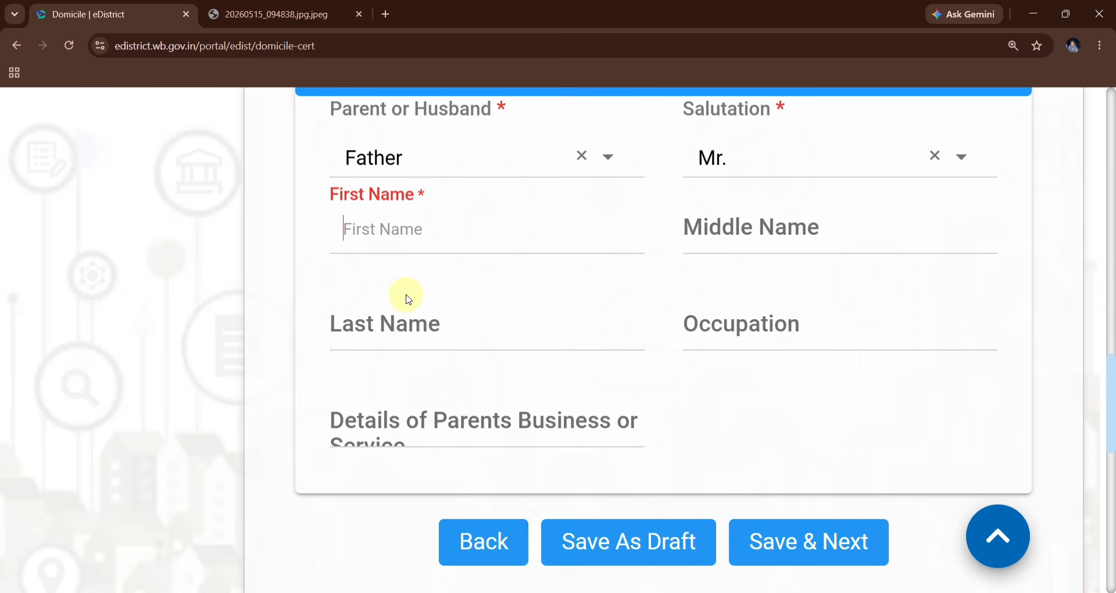
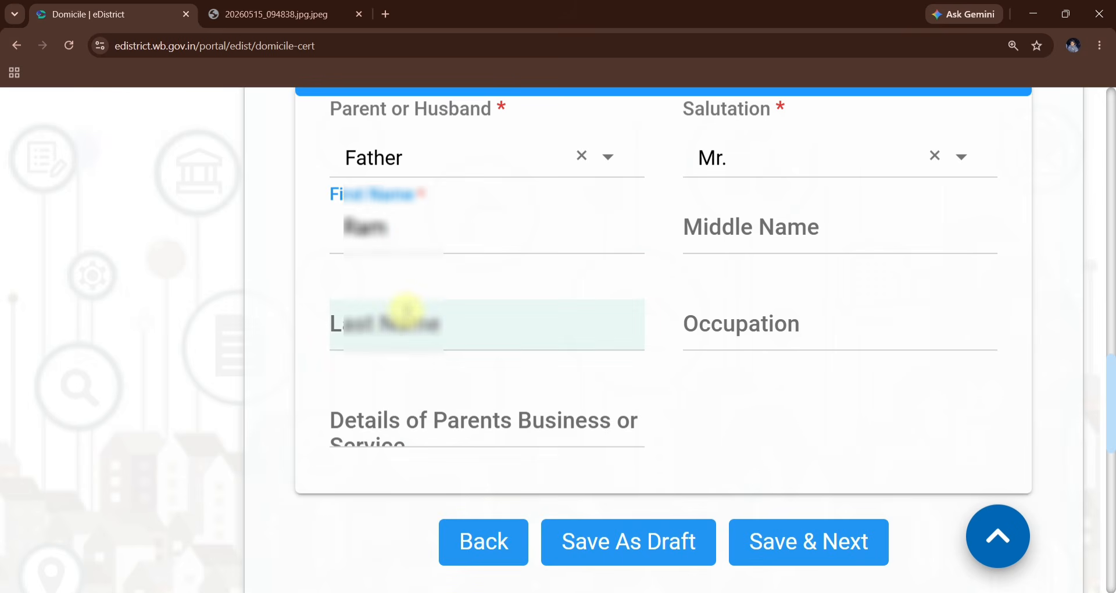
pyautogui.click(407, 322)
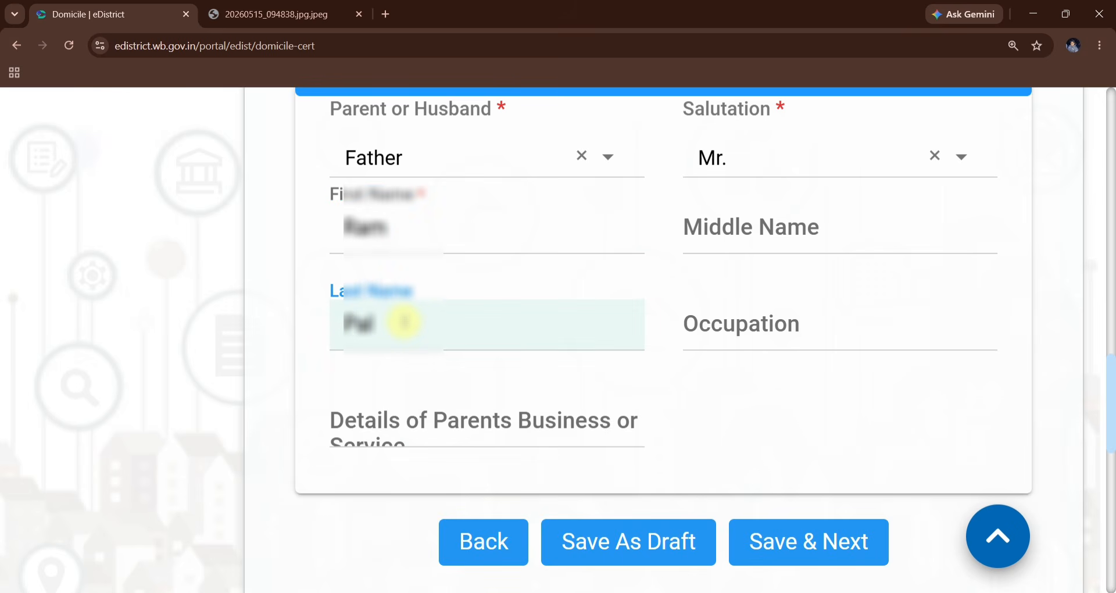
# Step: Set the father's occupation to 'labour' and the business or service details to 'none'
pyautogui.click(796, 325)
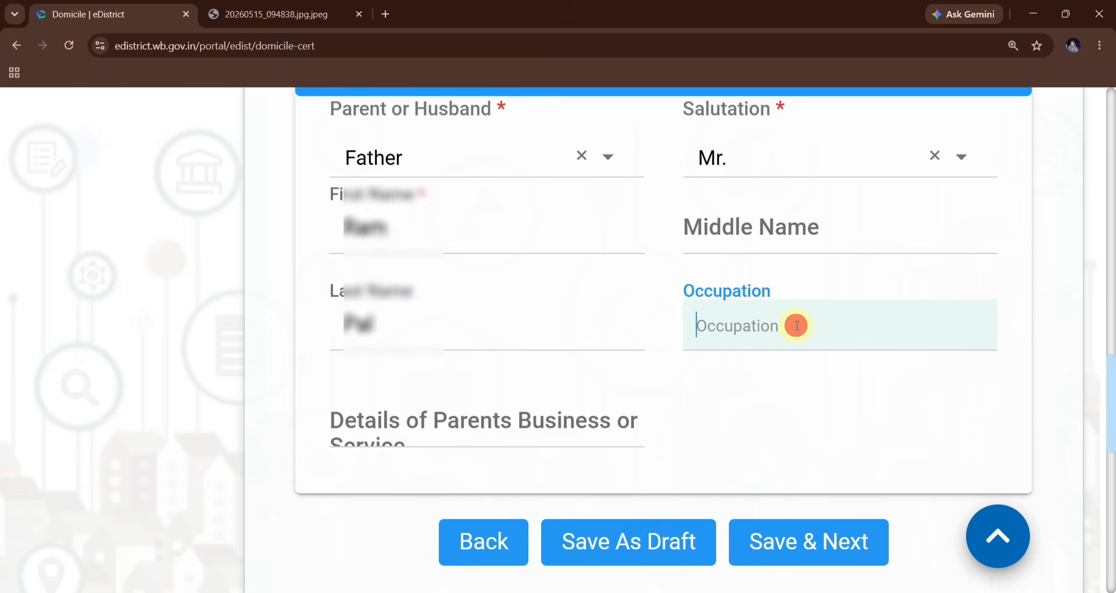
pyautogui.write('labo')
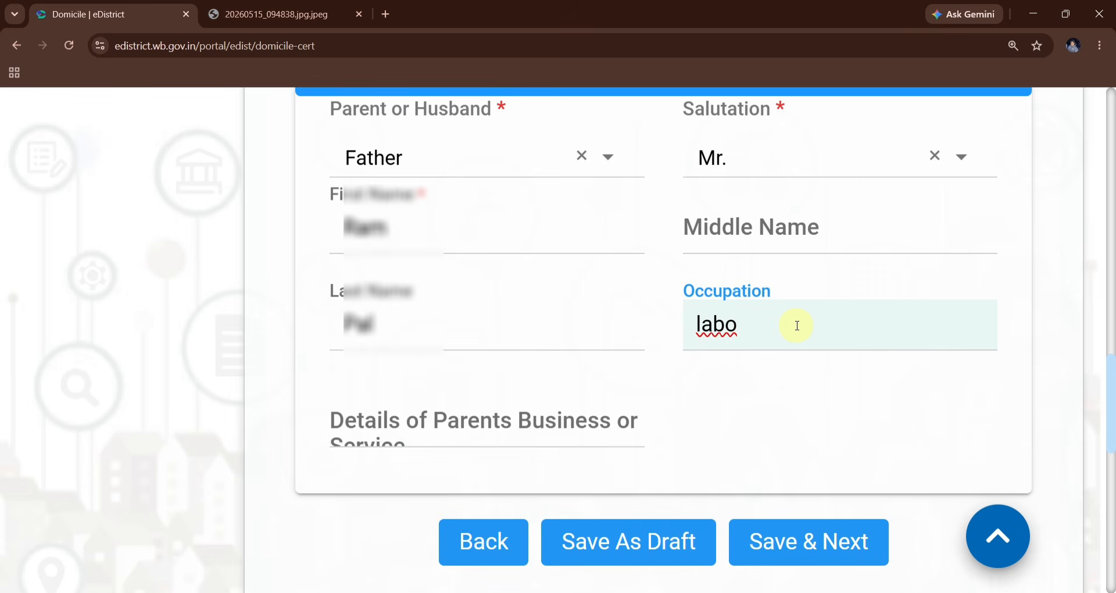
pyautogui.write('ur')
pyautogui.click(454, 424)
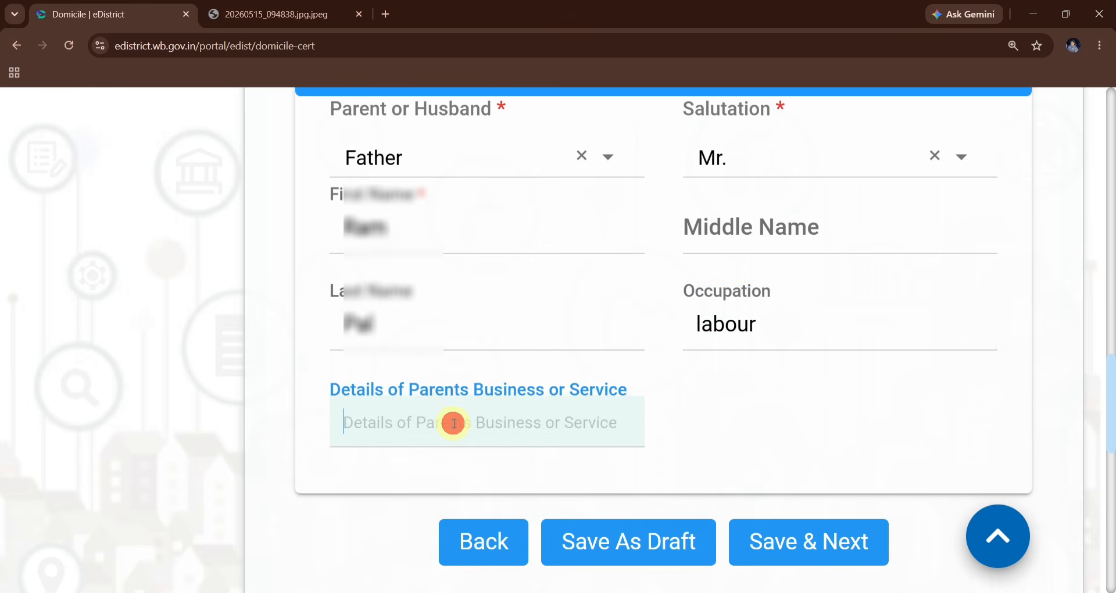
pyautogui.click(777, 329)
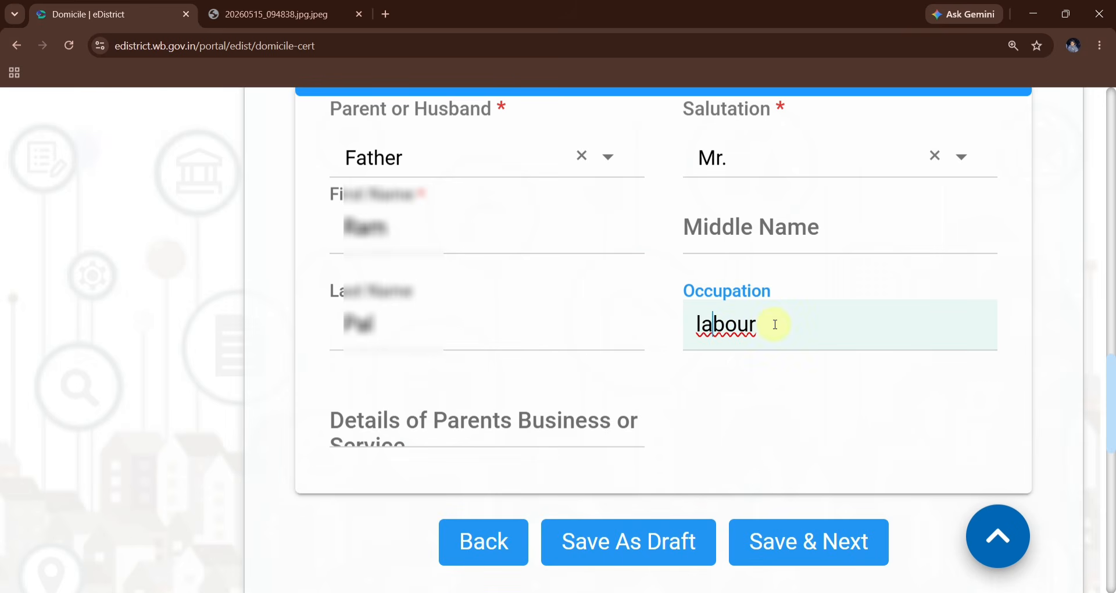
pyautogui.click(541, 428)
pyautogui.click(745, 328)
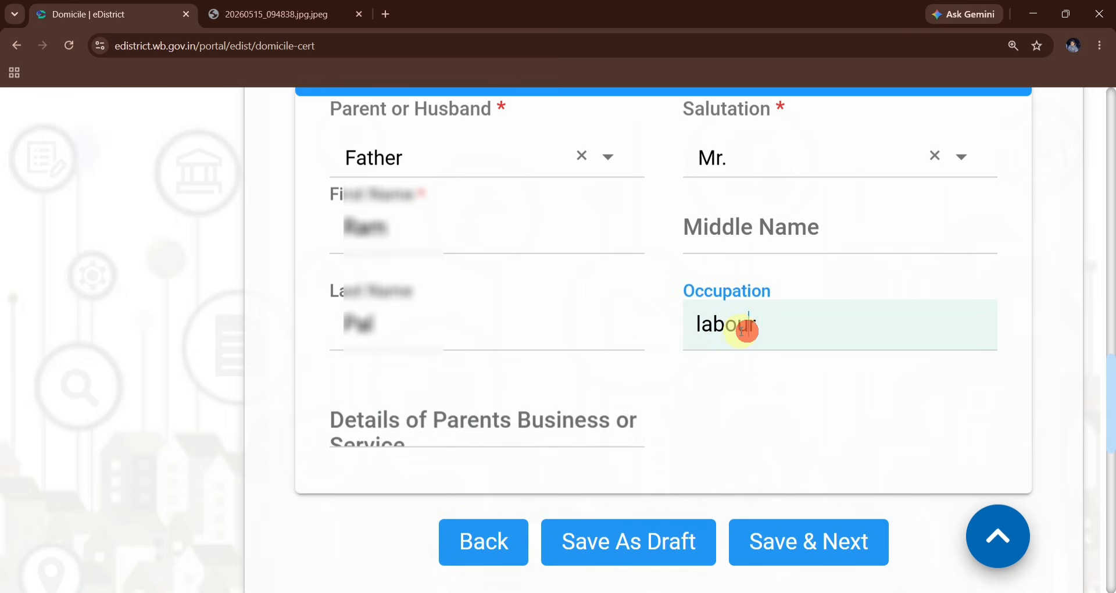
pyautogui.rightClick(740, 331)
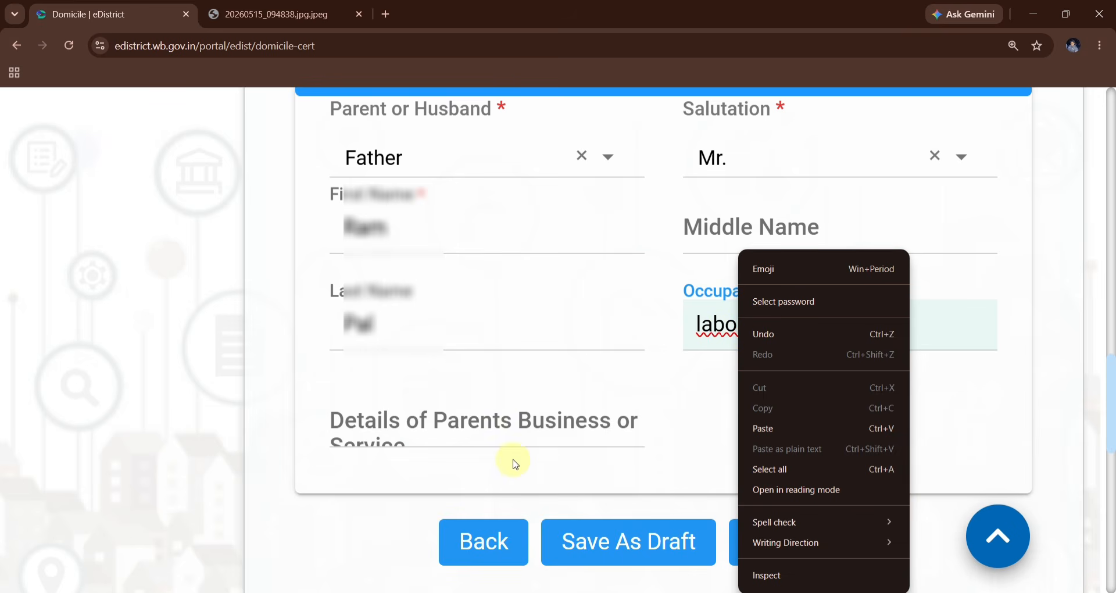
pyautogui.click(479, 424)
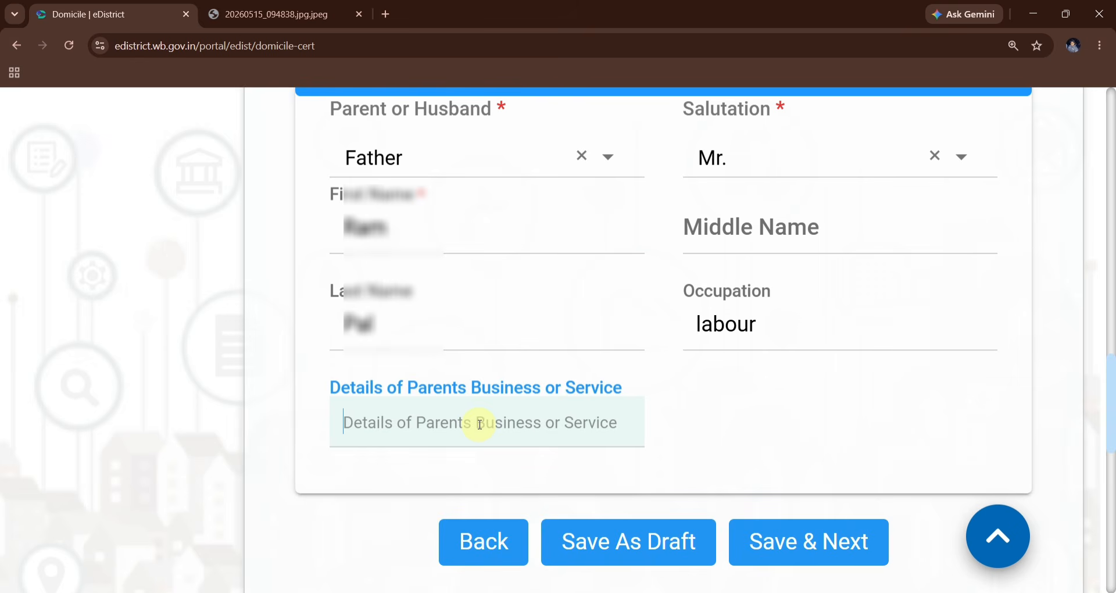
pyautogui.write('none')
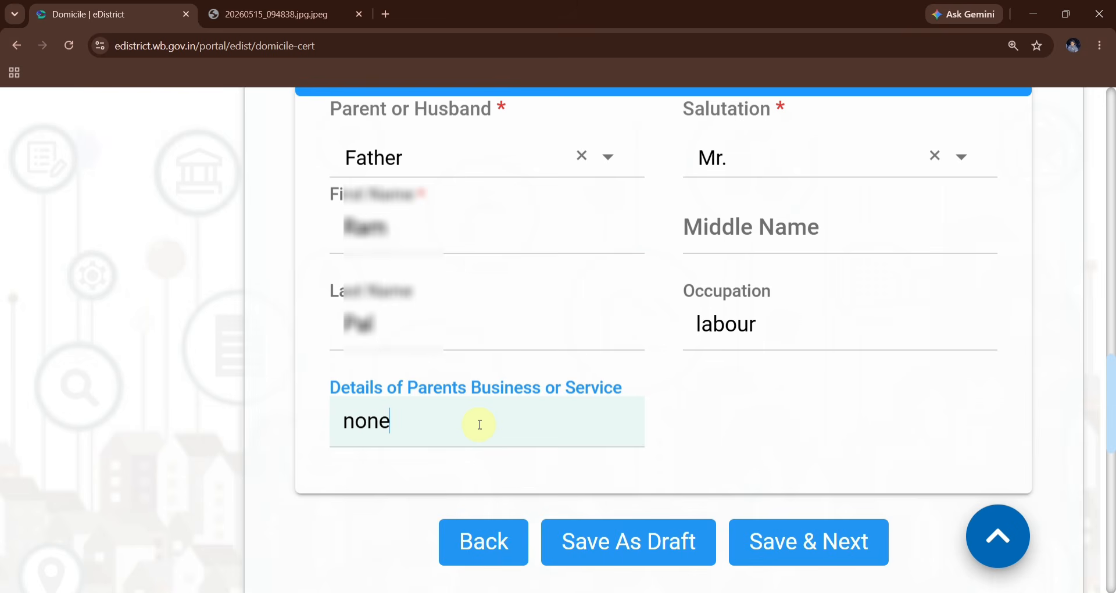
# Step: Save the form as a draft, advance to the next step, and open the supporting documents upload
pyautogui.click(599, 544)
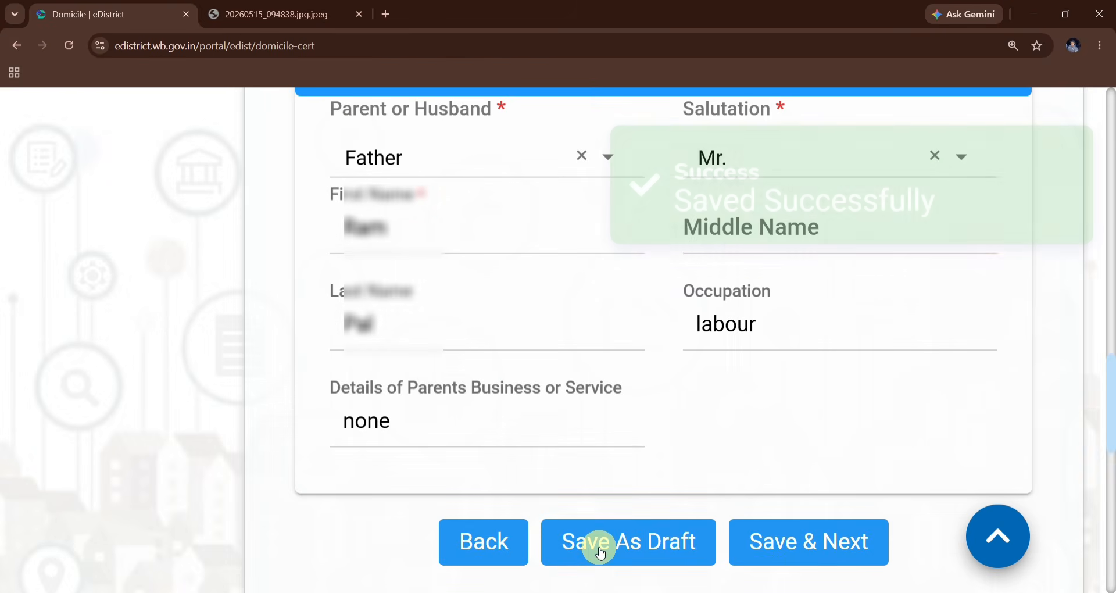
pyautogui.click(846, 556)
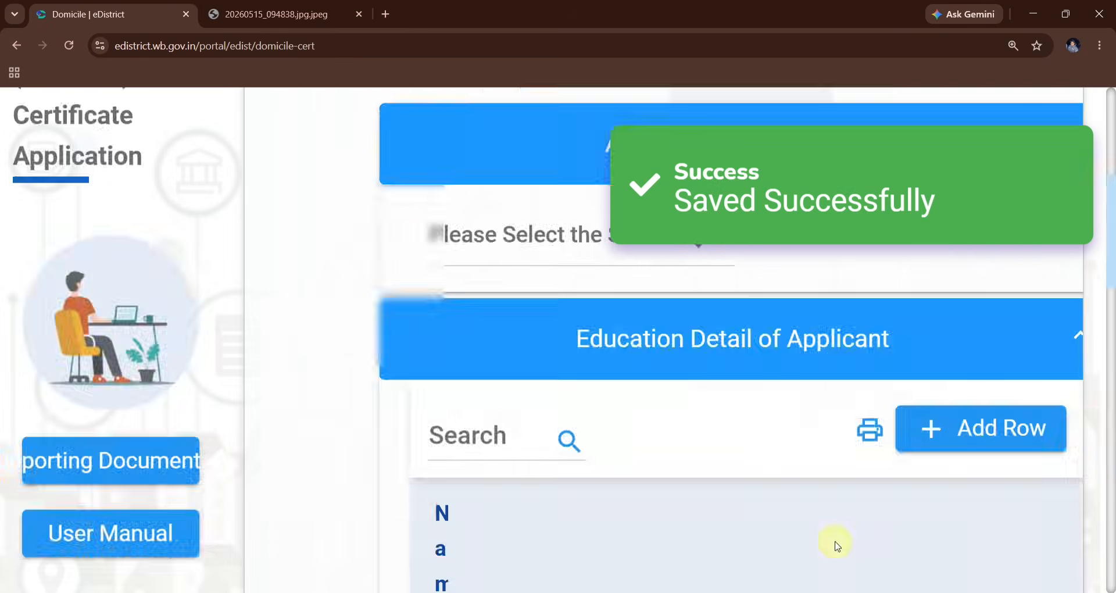
pyautogui.scroll(-5, 456, 349)
pyautogui.scroll(-5, 458, 386)
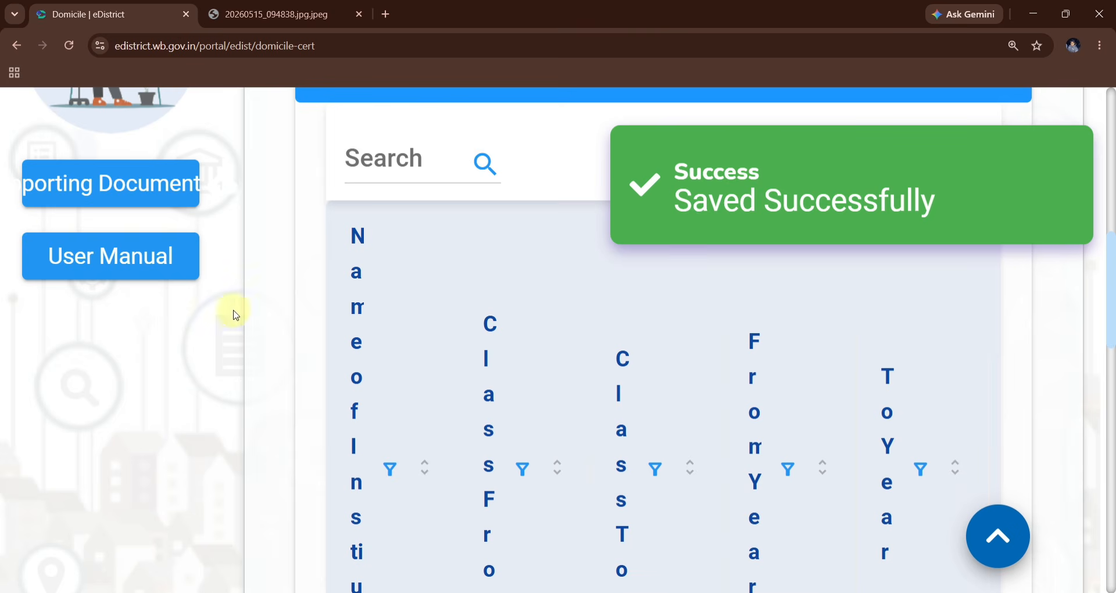
pyautogui.click(52, 189)
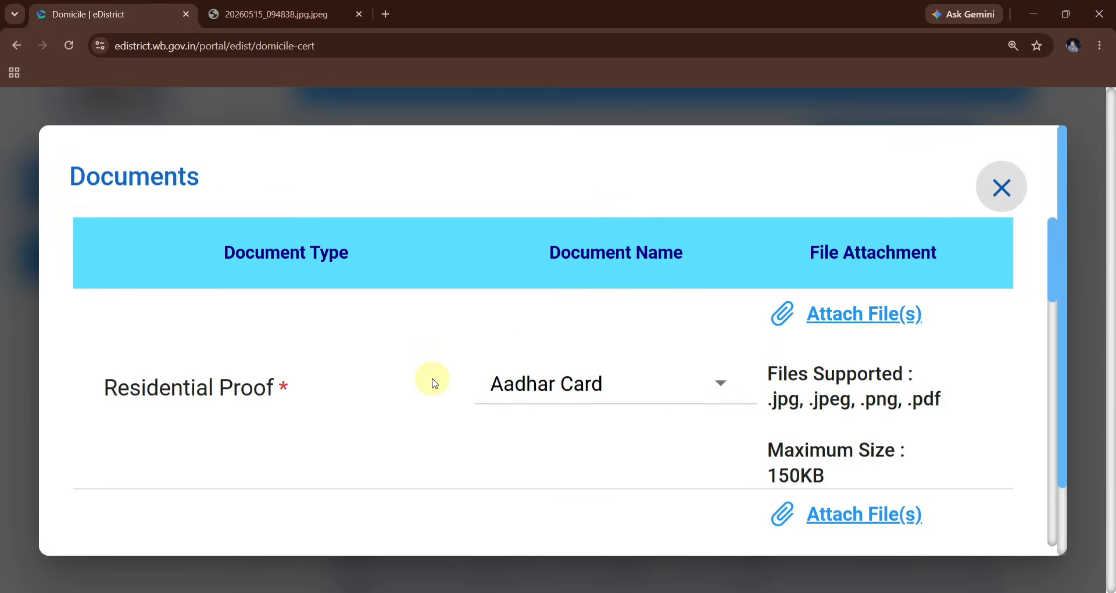
# Step: In the Documents list, pick 'Other Document' for Other Relevant Documents and 'Birth Certificate' for Proof of Birth
pyautogui.scroll(-2, 428, 381)
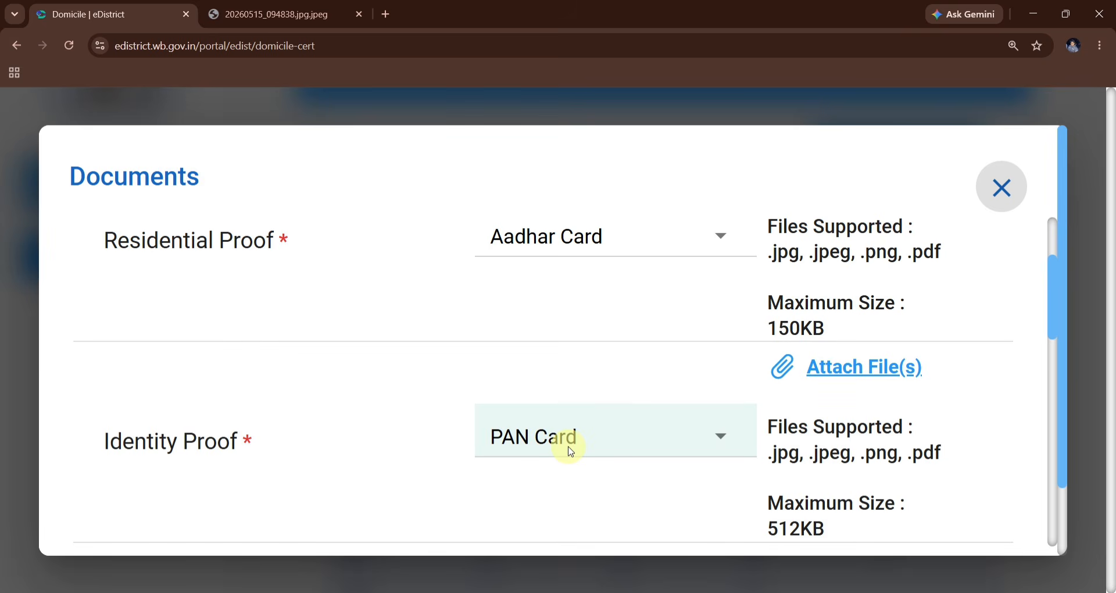
pyautogui.scroll(-2, 570, 451)
pyautogui.scroll(-2, 568, 491)
pyautogui.scroll(-2, 549, 485)
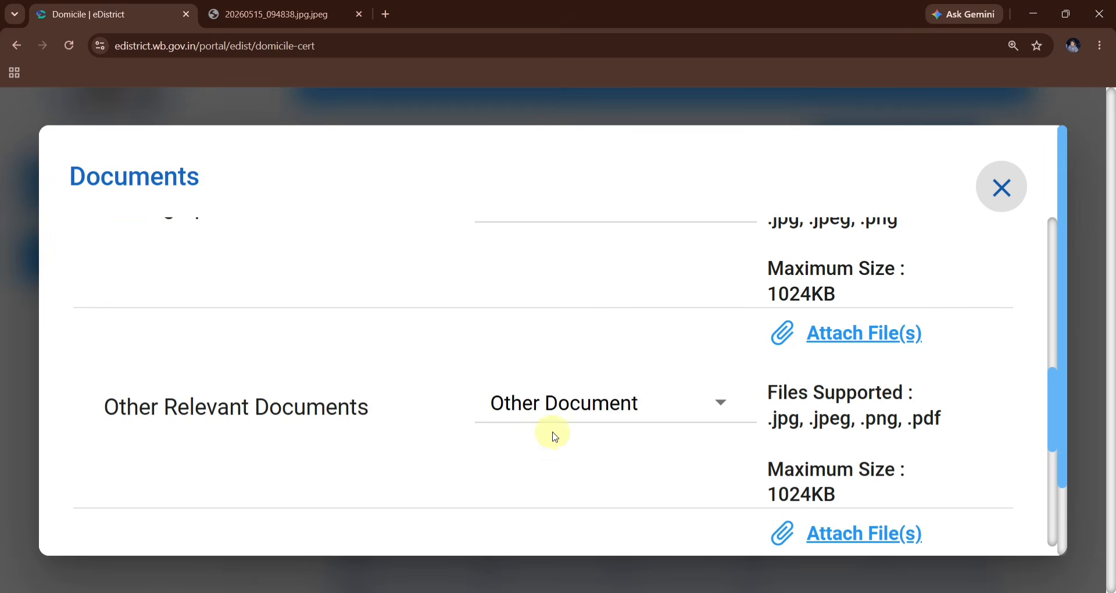
pyautogui.click(560, 417)
pyautogui.click(563, 424)
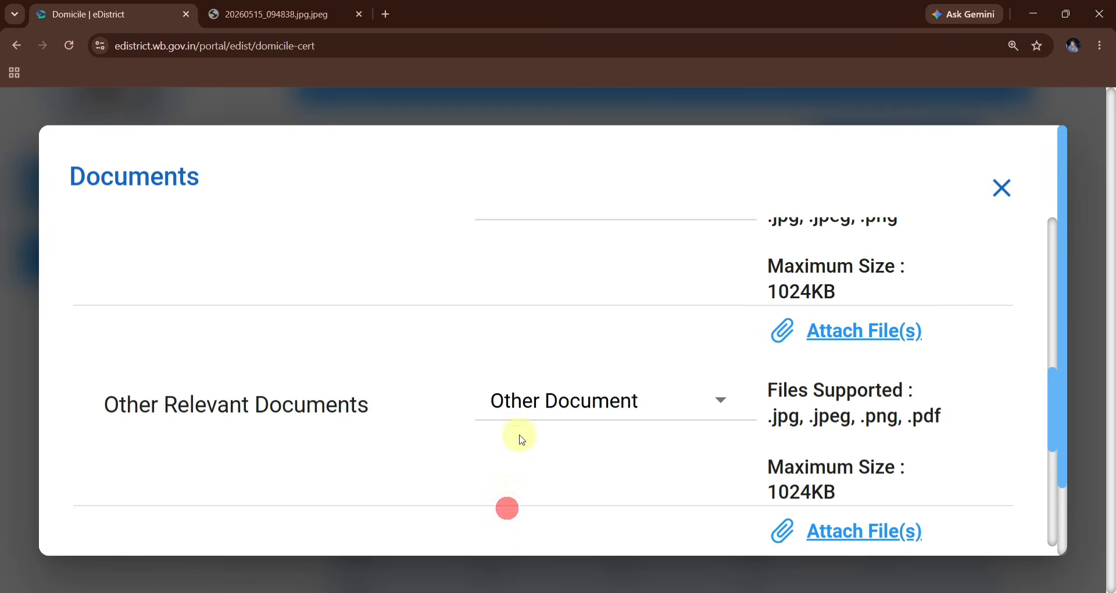
pyautogui.scroll(-3, 518, 438)
pyautogui.click(605, 316)
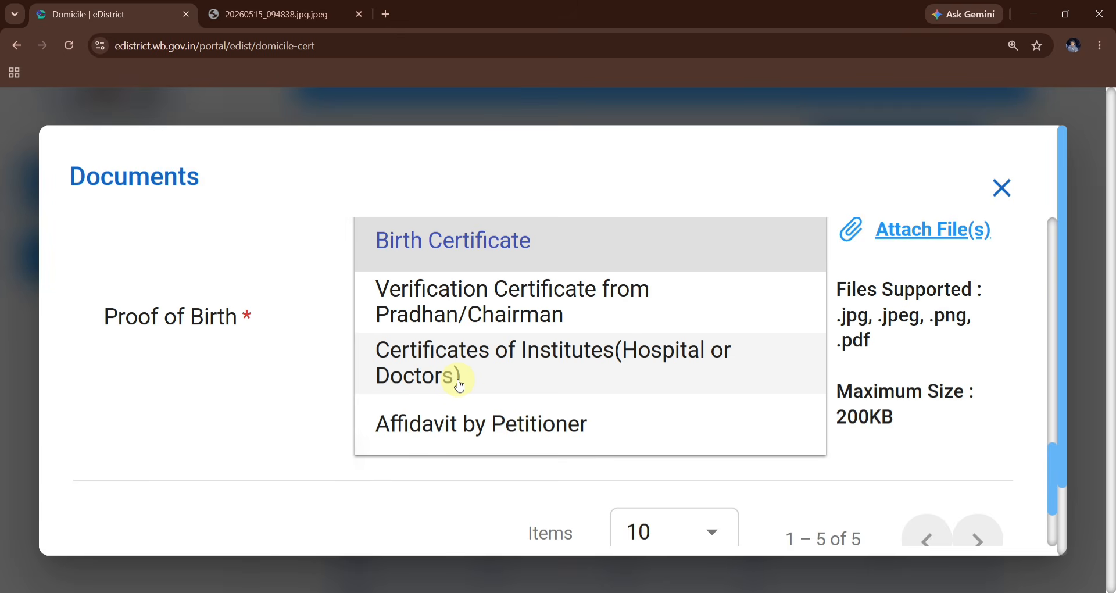
pyautogui.click(413, 241)
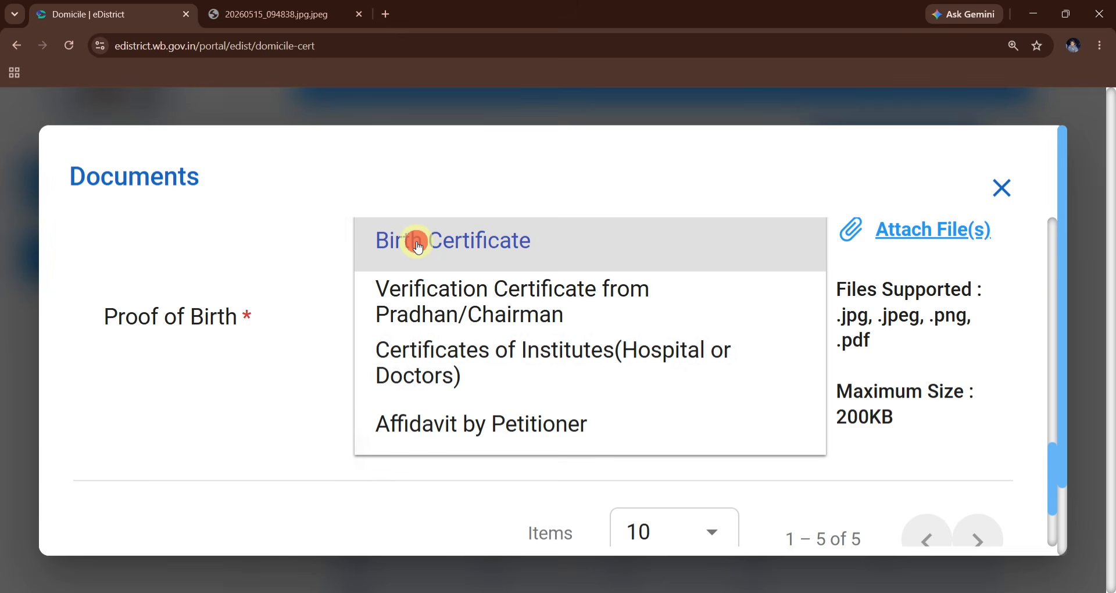
pyautogui.scroll(5, 559, 376)
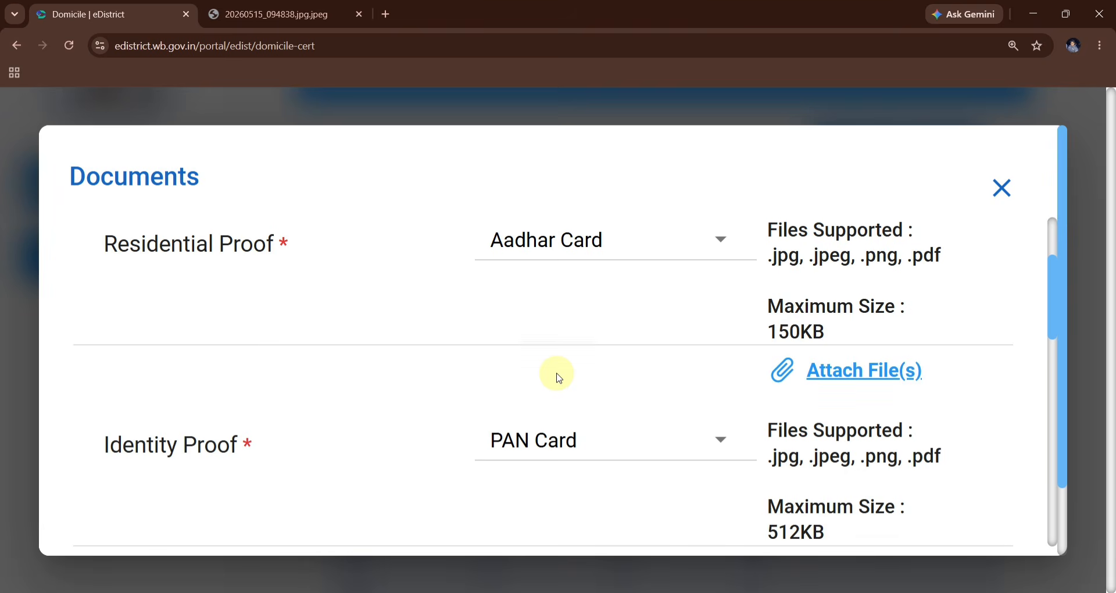
pyautogui.scroll(3, 864, 314)
# Step: Attach the downloaded photo to the residential proof, identity proof and the two remaining document rows
pyautogui.click(867, 314)
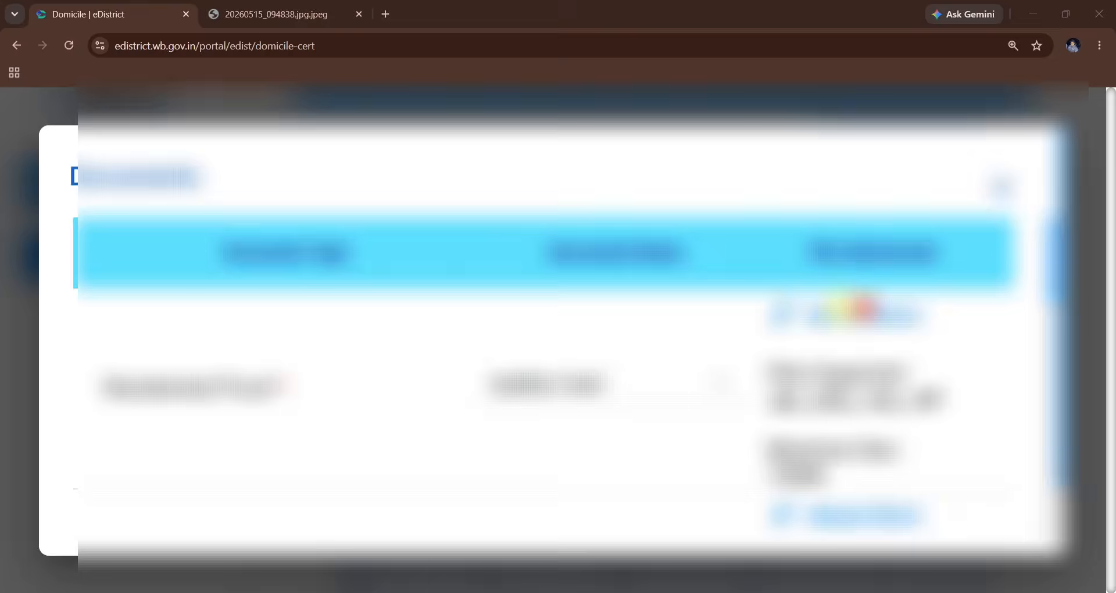
pyautogui.doubleClick(391, 199)
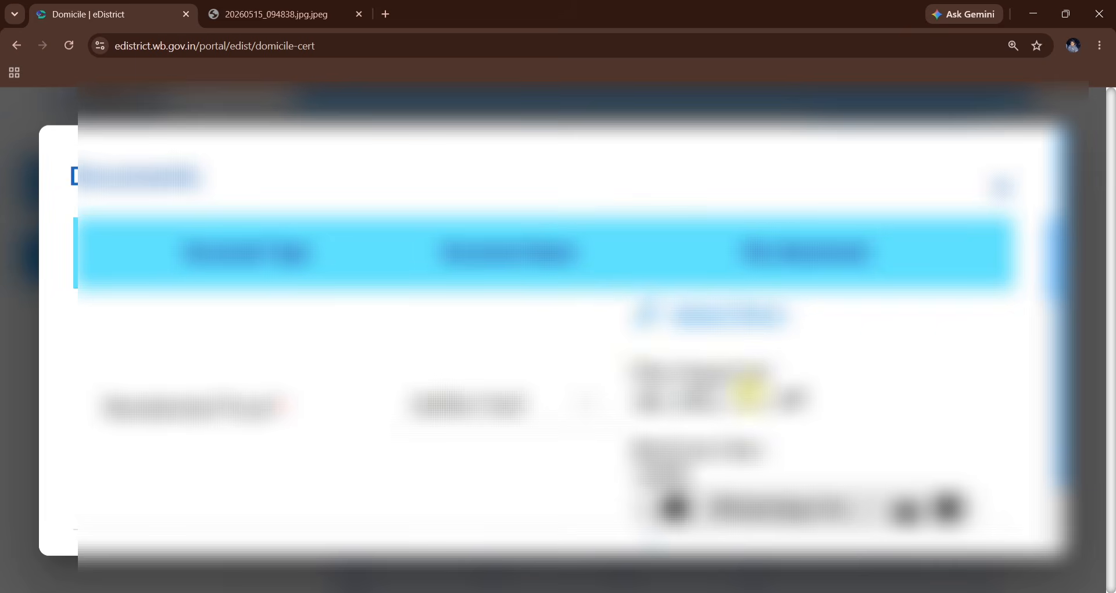
pyautogui.scroll(-3, 772, 394)
pyautogui.click(730, 406)
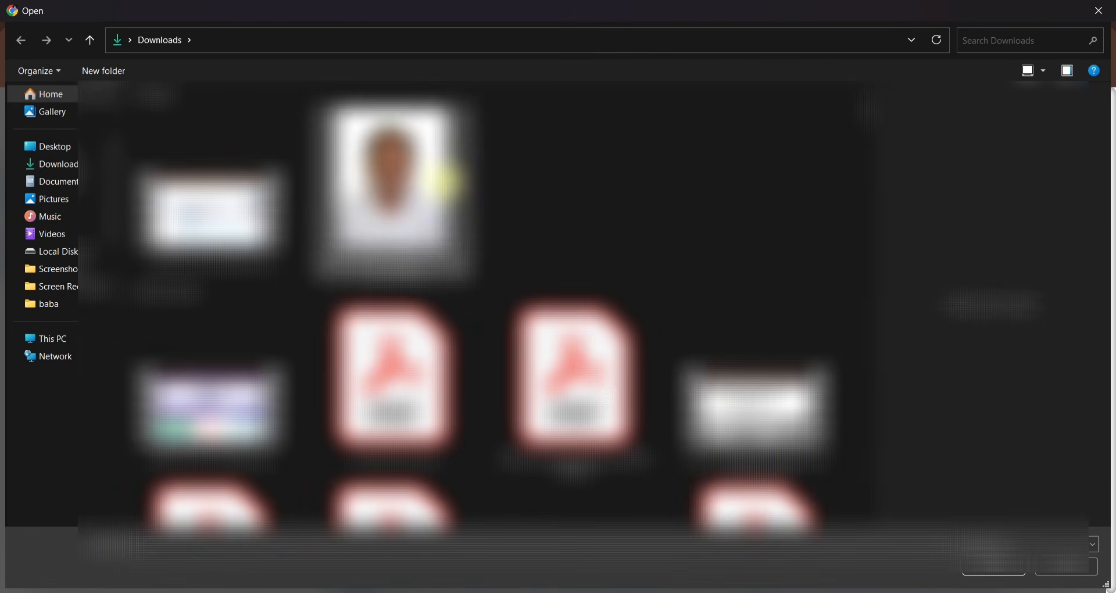
pyautogui.doubleClick(444, 175)
pyautogui.scroll(-2, 698, 349)
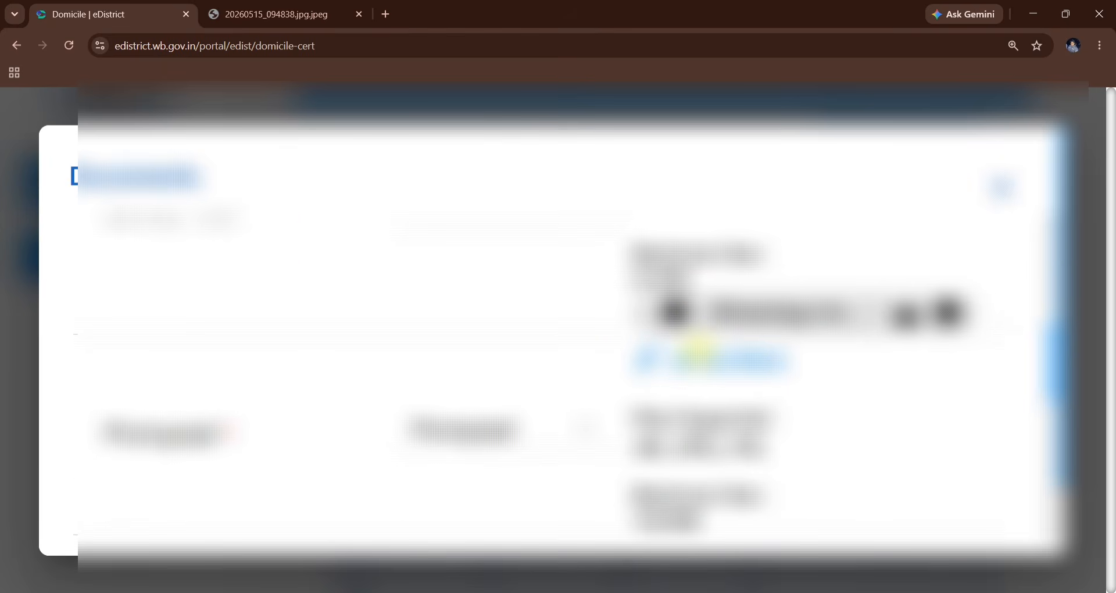
pyautogui.click(698, 356)
pyautogui.doubleClick(386, 194)
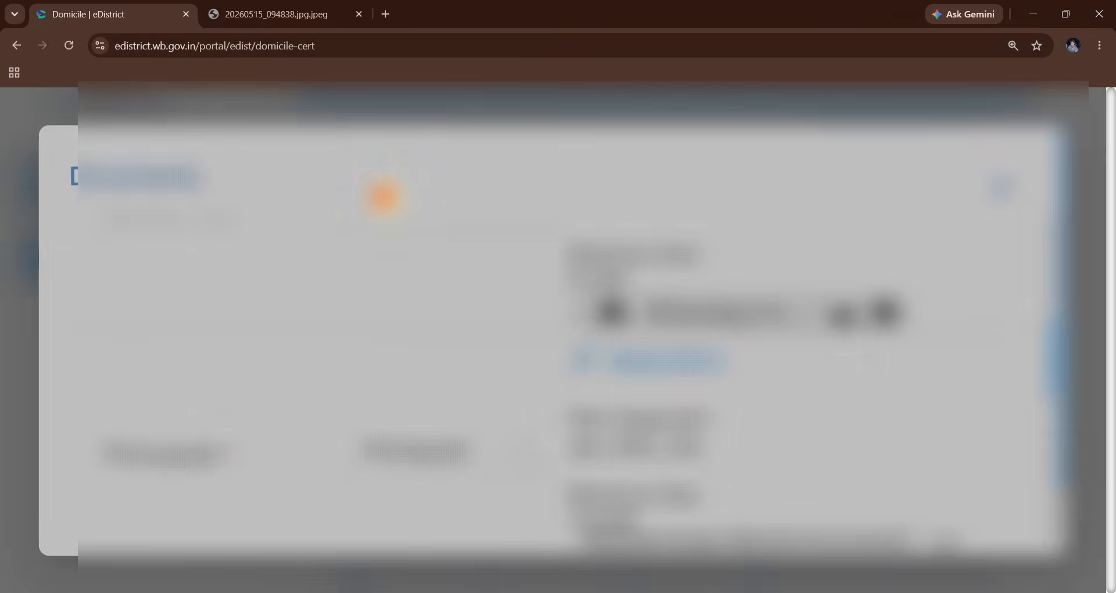
pyautogui.scroll(-4, 677, 422)
pyautogui.click(700, 366)
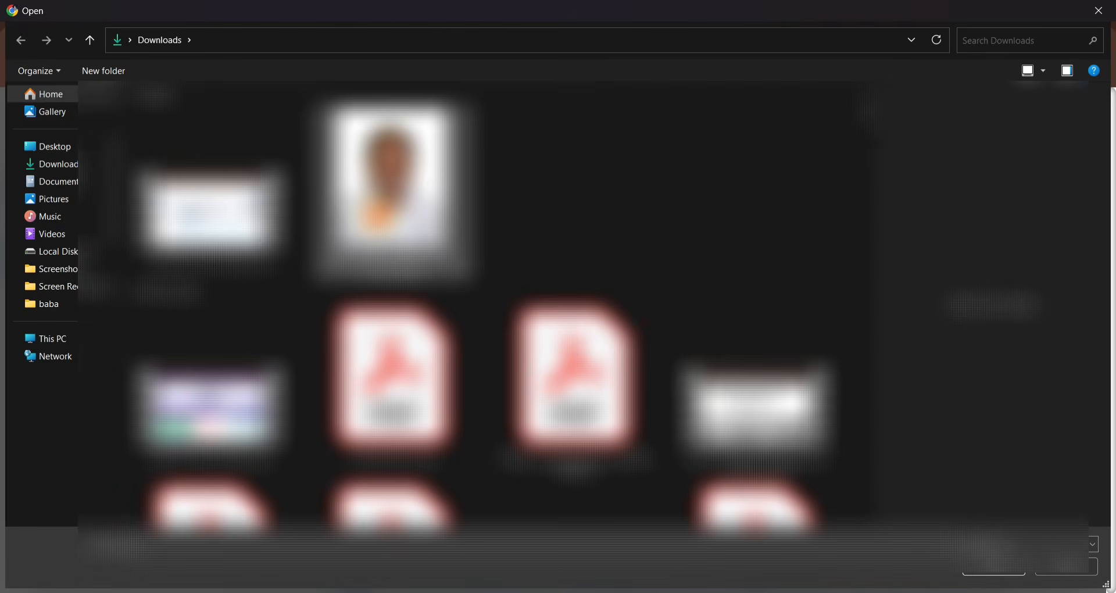
pyautogui.doubleClick(419, 229)
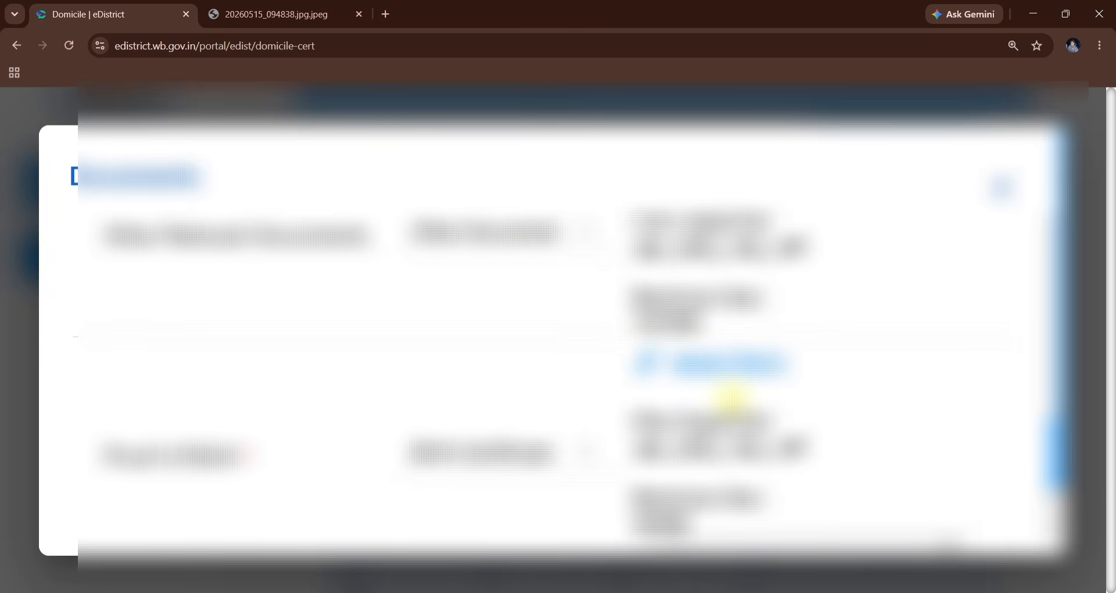
# Step: Accept the declaration and save the document uploads
pyautogui.scroll(10, 734, 399)
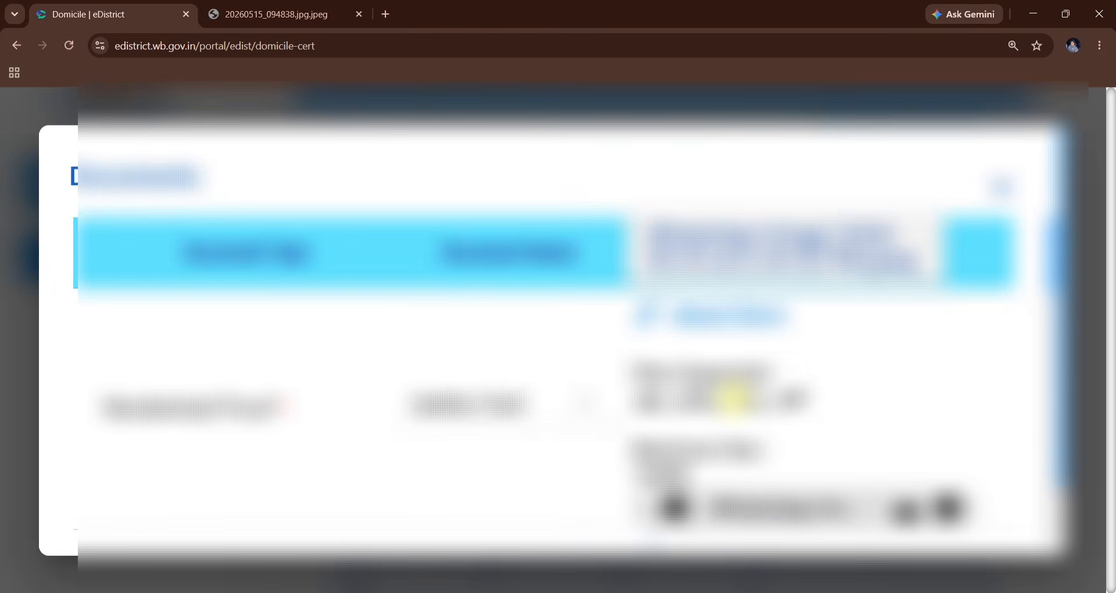
pyautogui.scroll(-6, 733, 399)
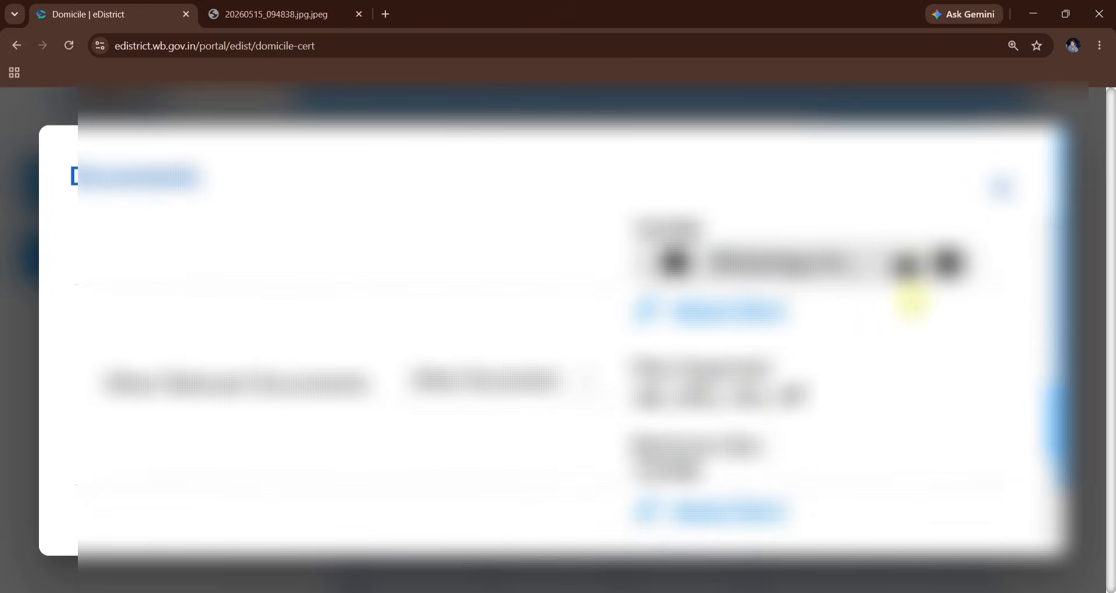
pyautogui.scroll(2, 750, 305)
pyautogui.scroll(-4, 738, 332)
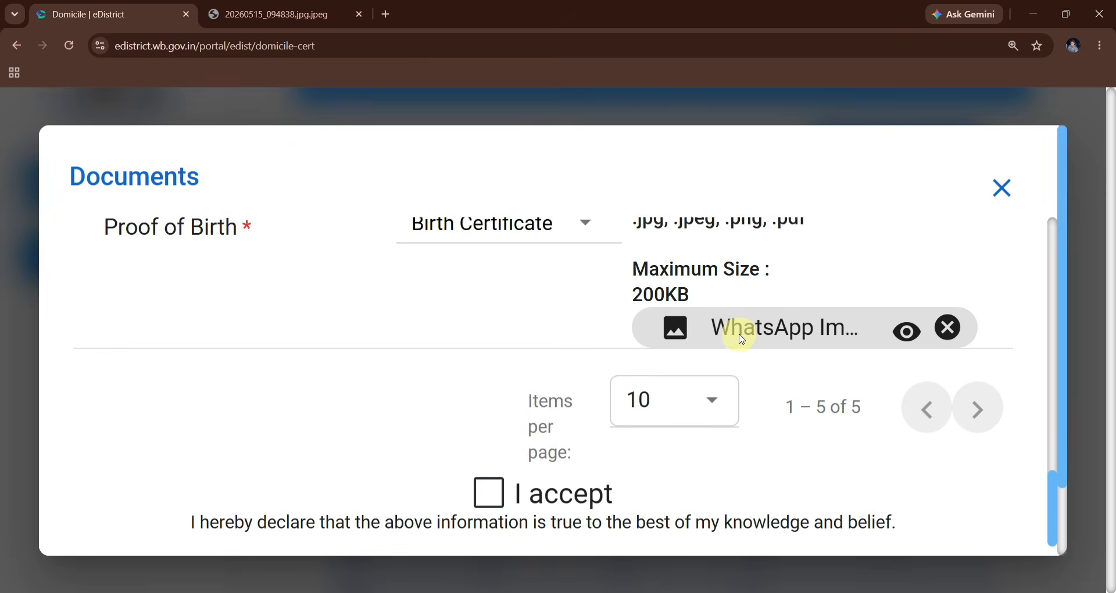
pyautogui.click(489, 488)
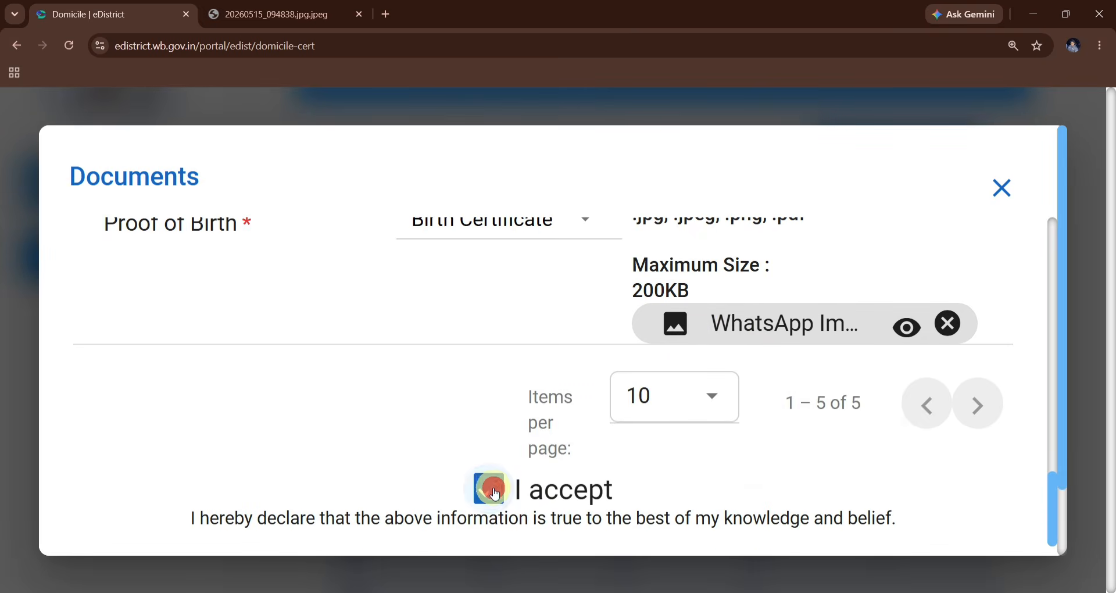
pyautogui.scroll(-2, 491, 483)
pyautogui.click(231, 512)
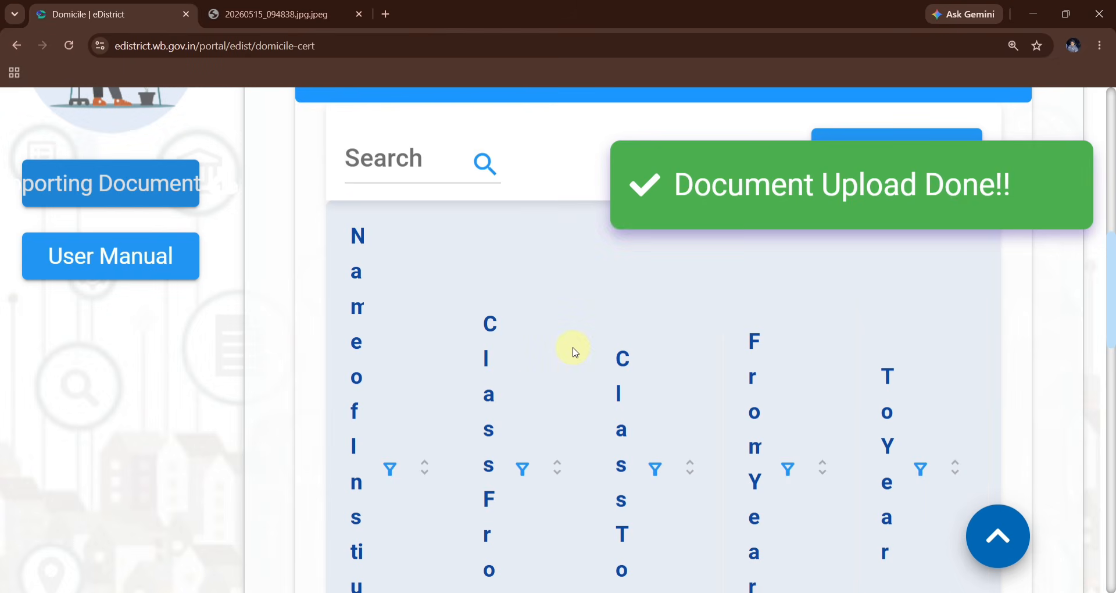
# Step: Choose West Bengal as the birth state and reuse the applicant's permanent address for the birthplace
pyautogui.scroll(5, 580, 342)
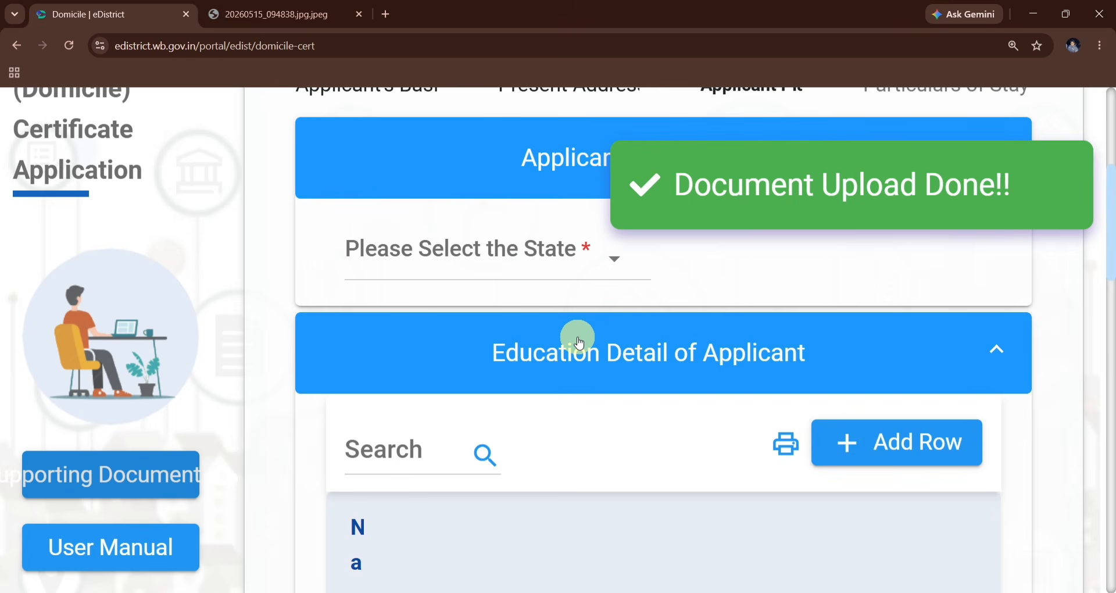
pyautogui.scroll(5, 580, 343)
pyautogui.scroll(-5, 580, 343)
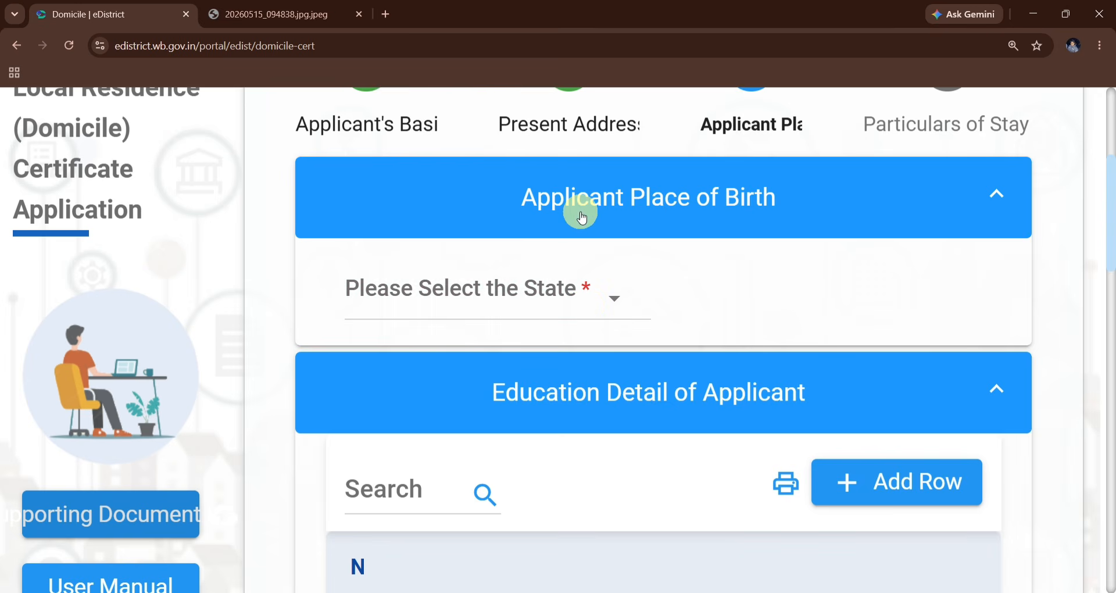
pyautogui.click(568, 290)
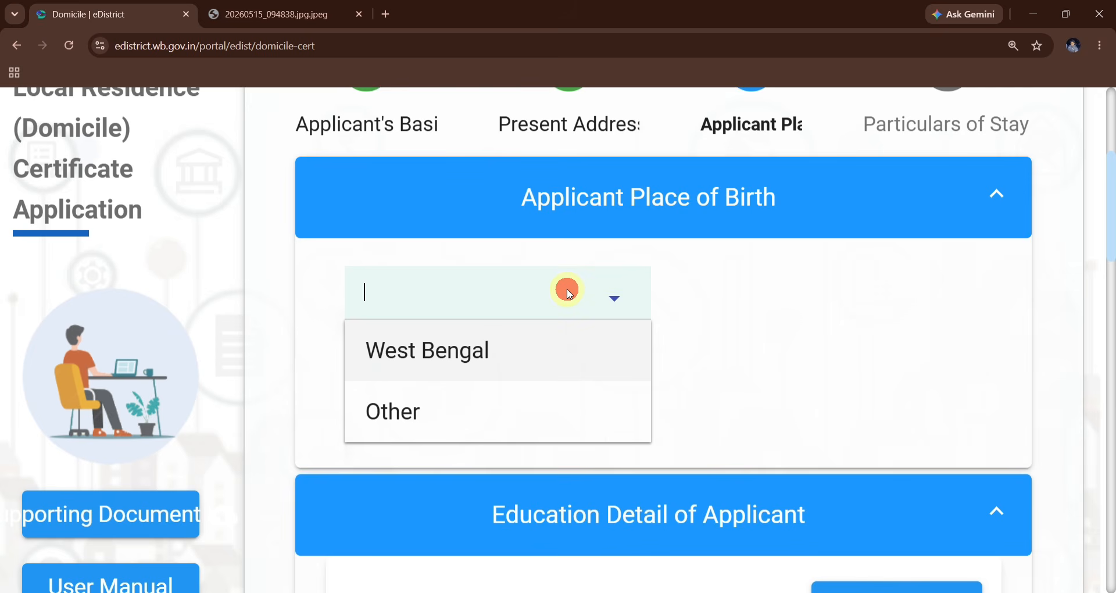
pyautogui.click(483, 351)
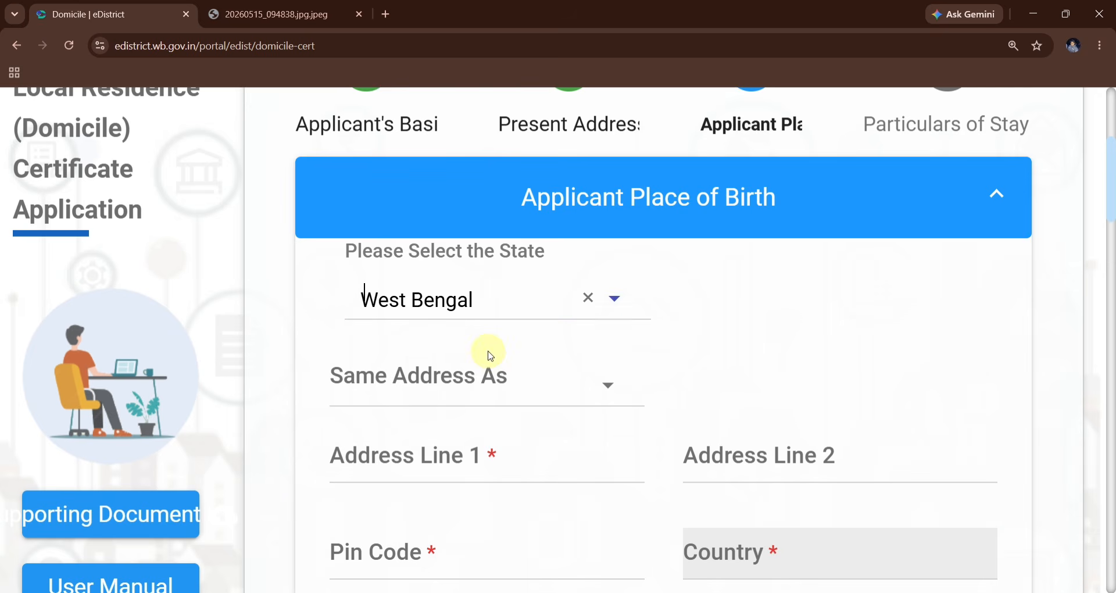
pyautogui.click(578, 388)
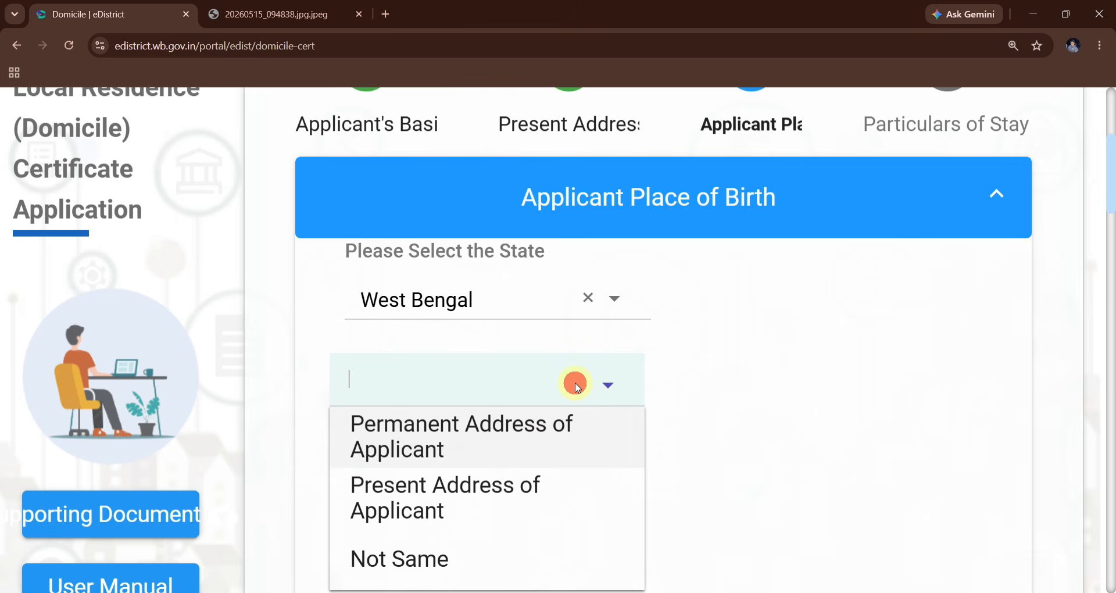
pyautogui.scroll(-2, 756, 379)
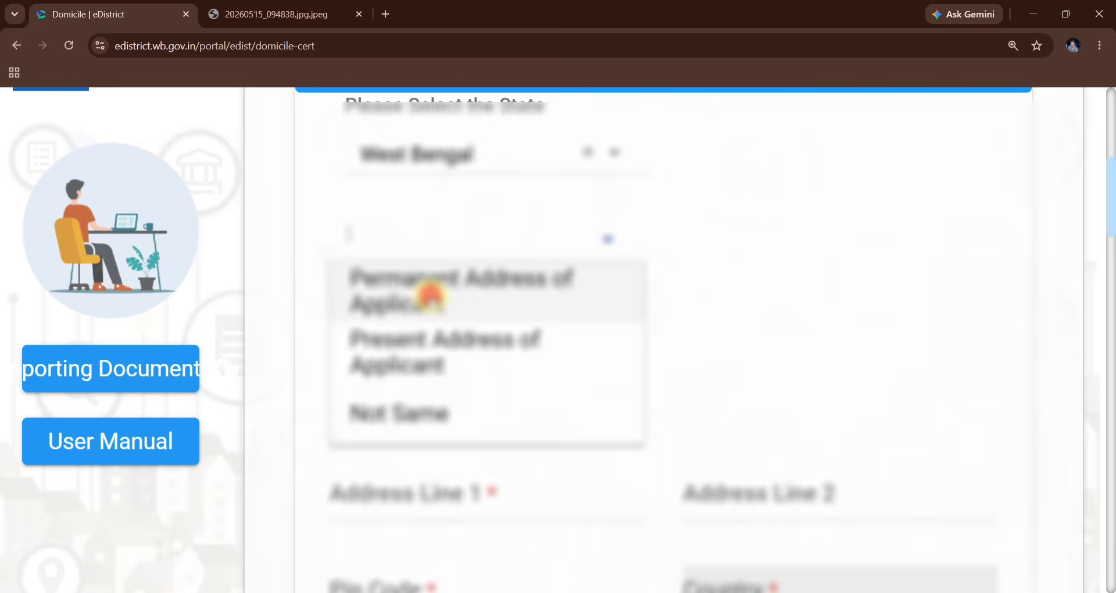
pyautogui.click(433, 305)
pyautogui.scroll(-7, 544, 342)
pyautogui.scroll(-5, 545, 341)
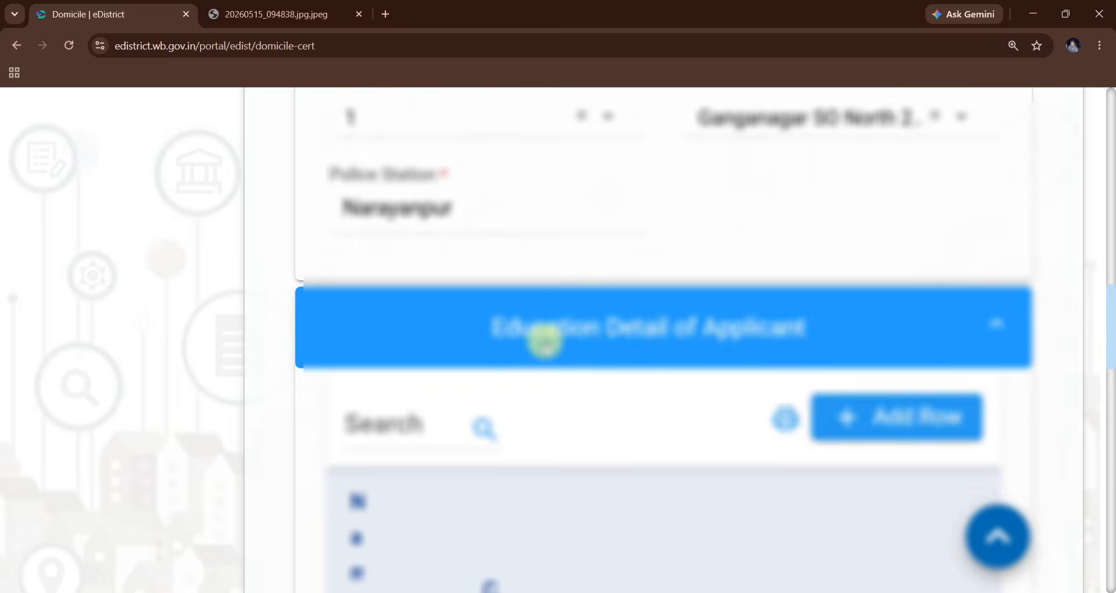
pyautogui.scroll(-5, 546, 342)
pyautogui.scroll(2, 548, 341)
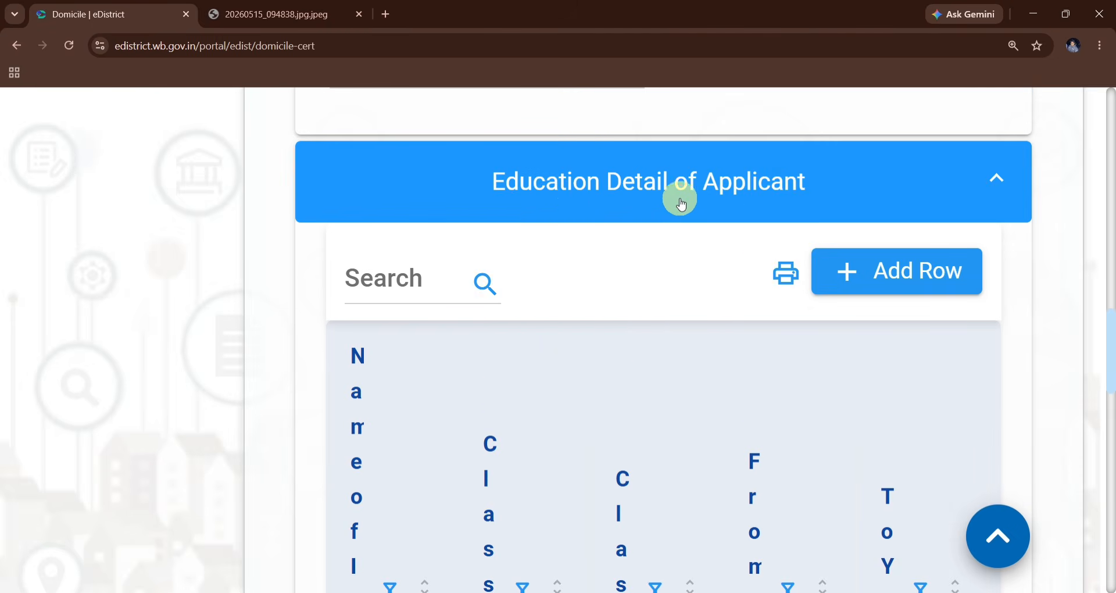
# Step: Add an education entry for 'Nkanm high school' covering classes I to XII
pyautogui.click(888, 282)
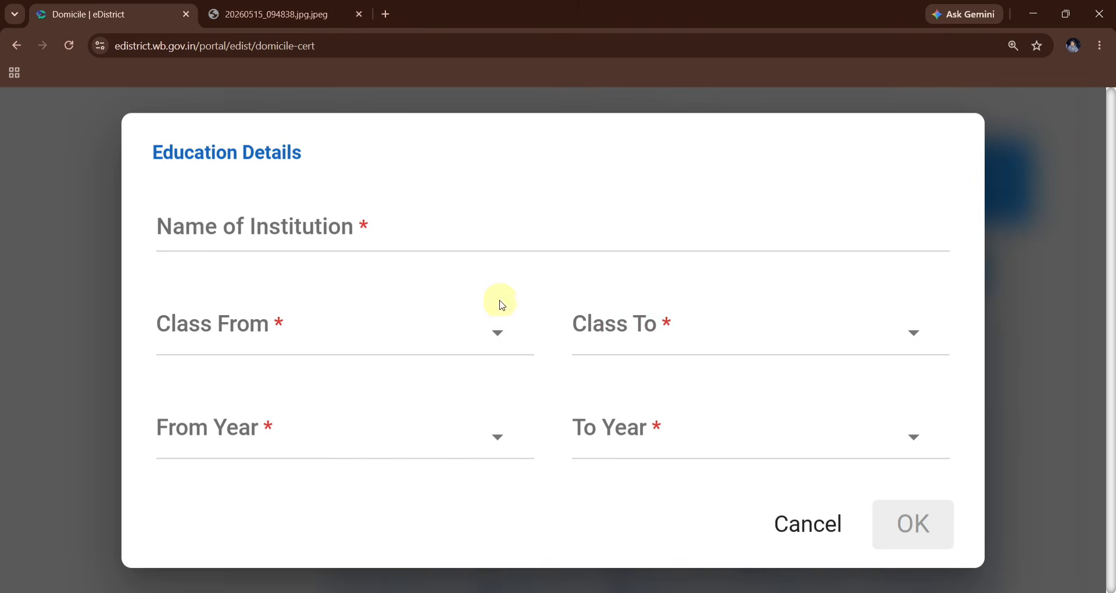
pyautogui.click(332, 230)
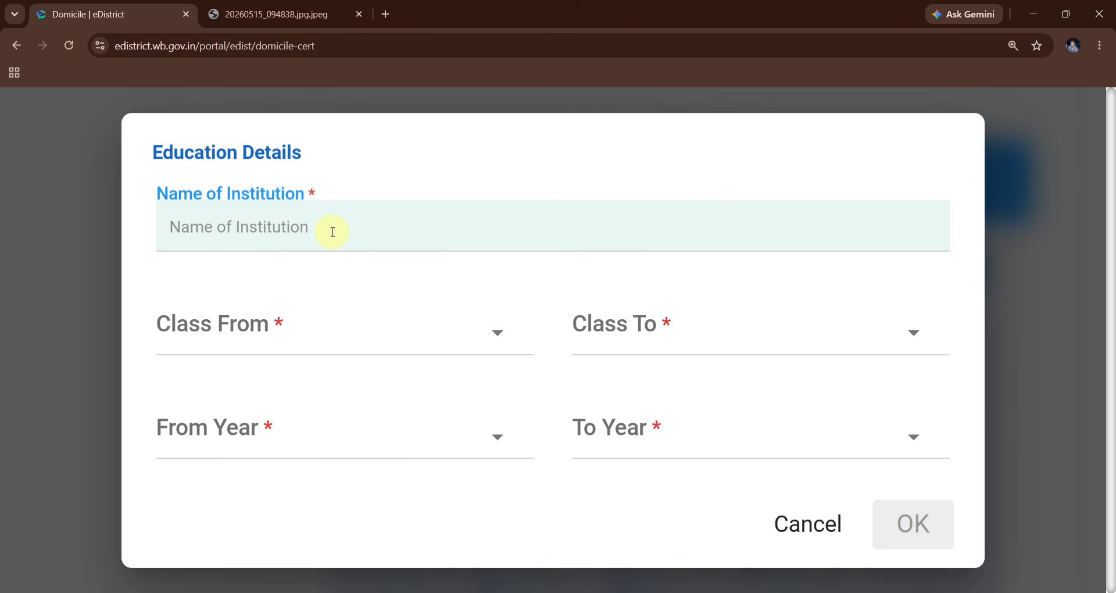
pyautogui.write('N')
pyautogui.write('ka')
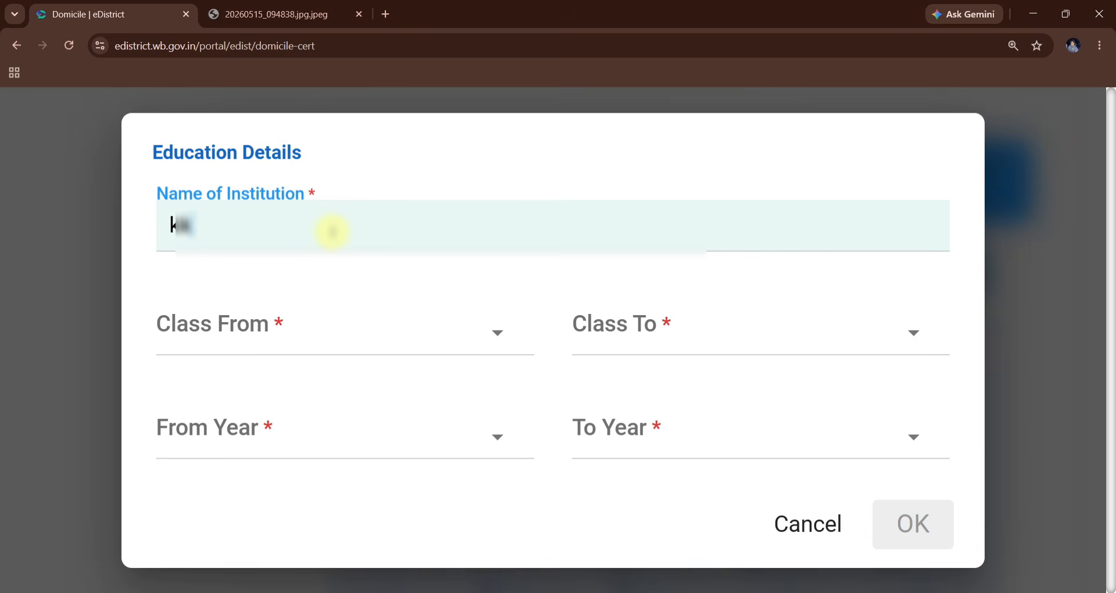
pyautogui.write('nm high school')
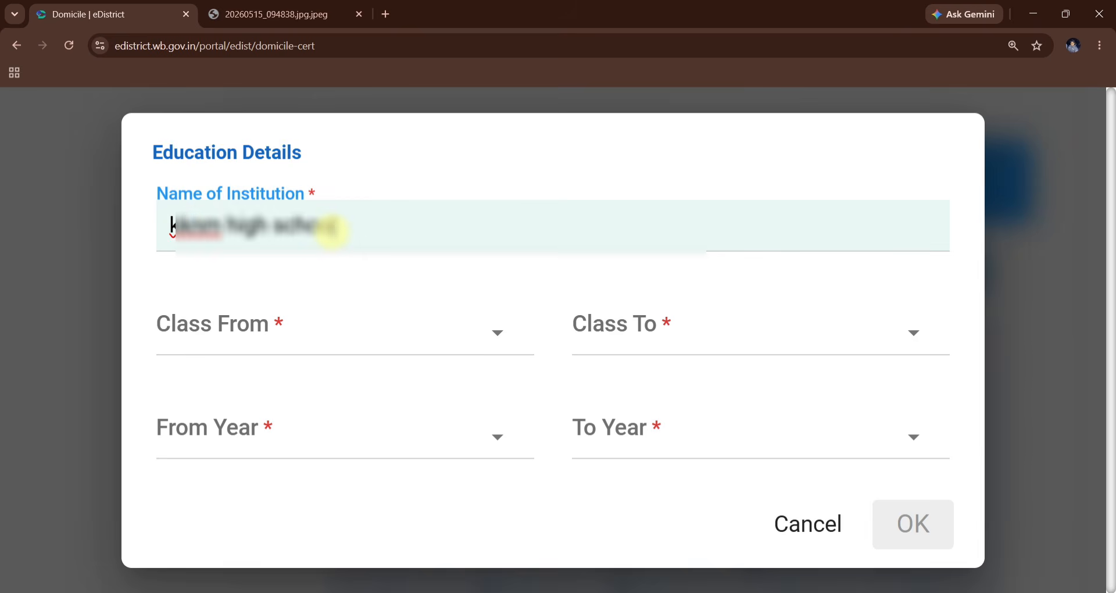
pyautogui.click(369, 338)
pyautogui.click(242, 374)
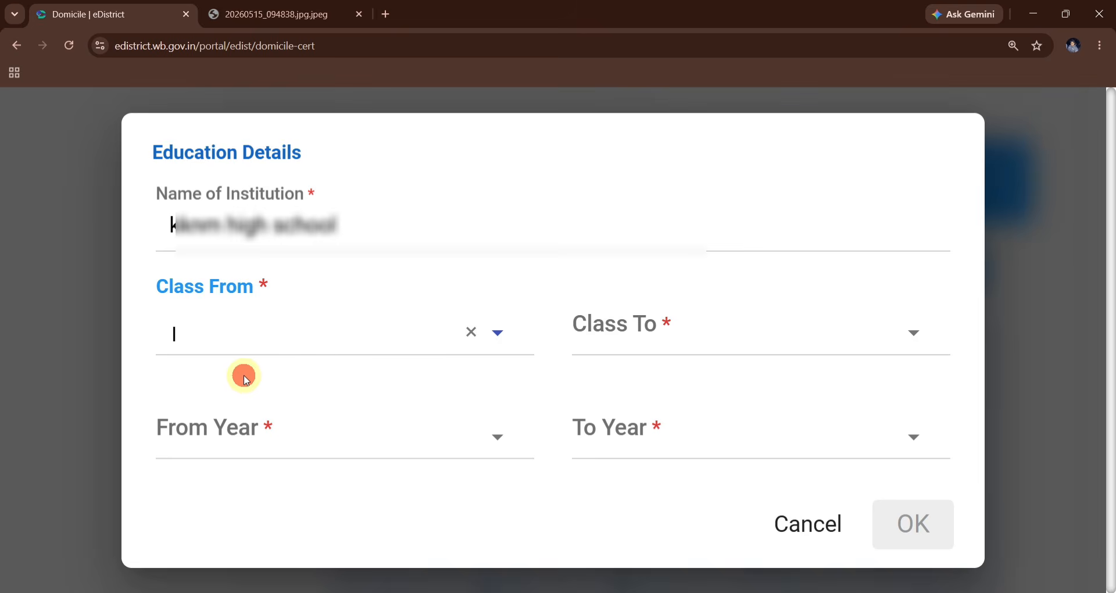
pyautogui.click(759, 344)
pyautogui.scroll(-5, 665, 459)
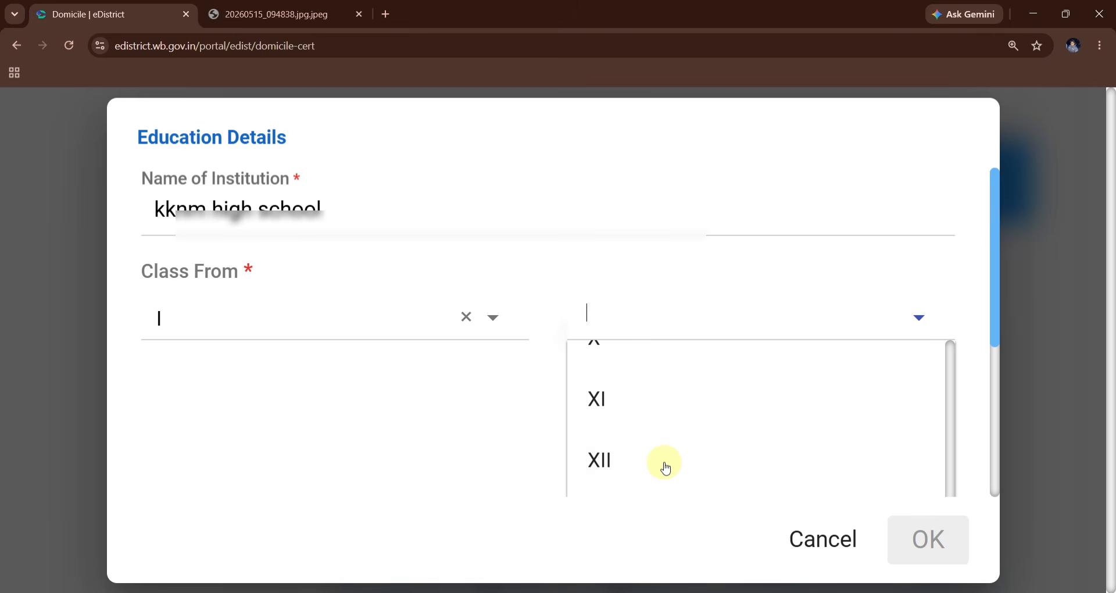
pyautogui.click(655, 443)
# Step: Set that high school entry's years to 2004–2013 and save it
pyautogui.click(267, 424)
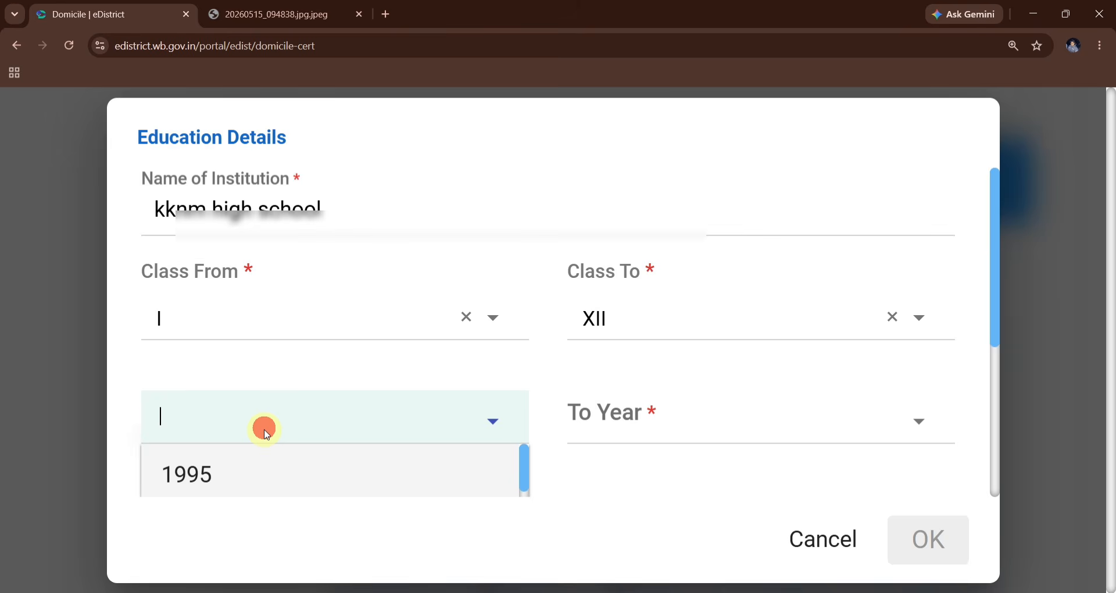
pyautogui.click(256, 478)
pyautogui.click(260, 439)
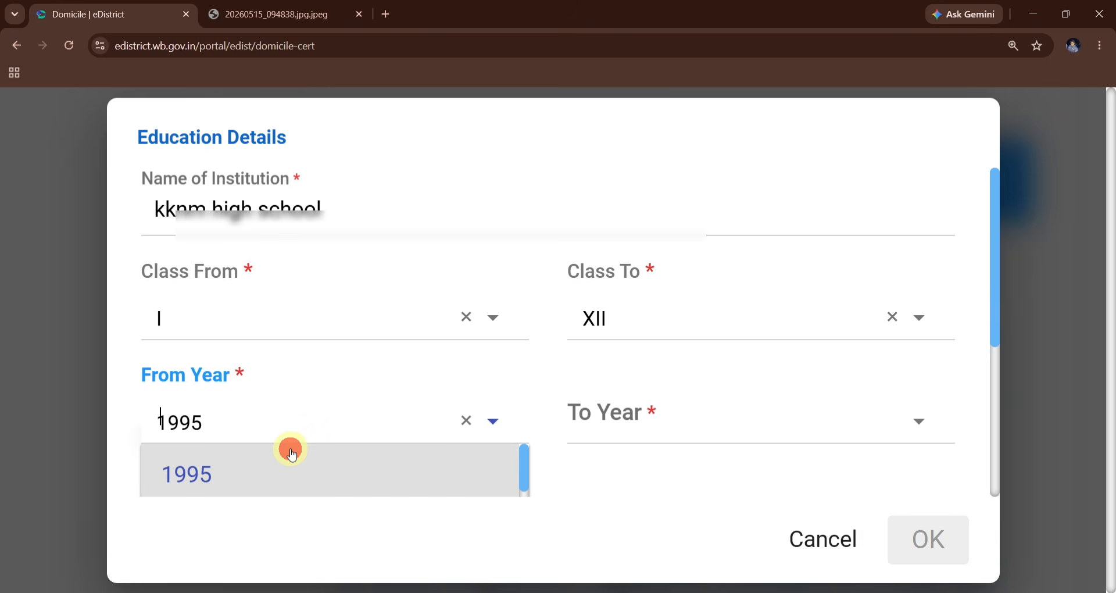
pyautogui.scroll(-6, 291, 482)
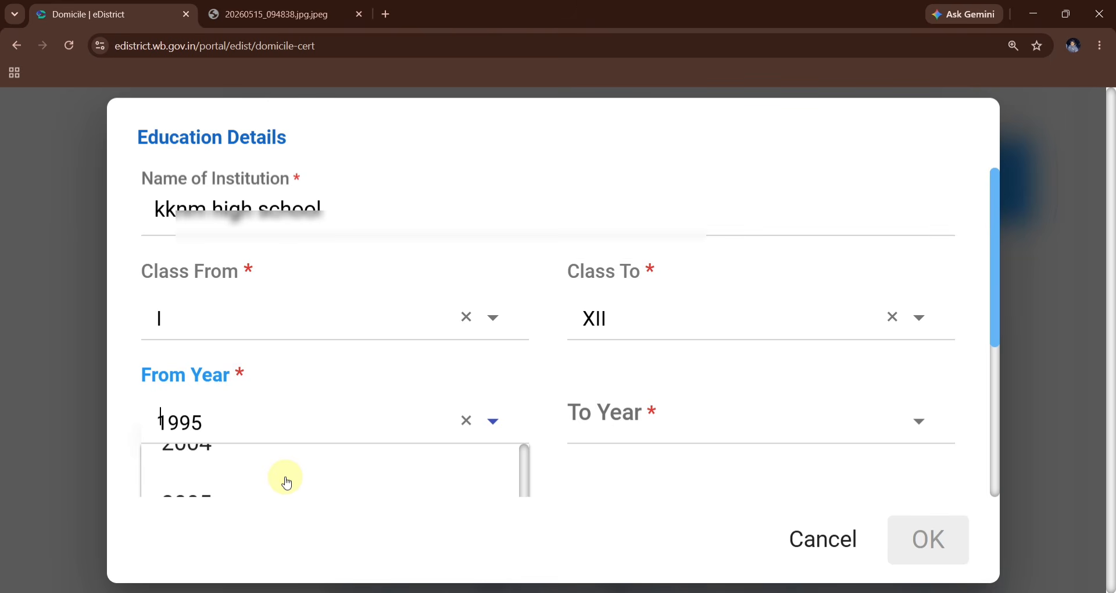
pyautogui.click(264, 464)
pyautogui.click(679, 450)
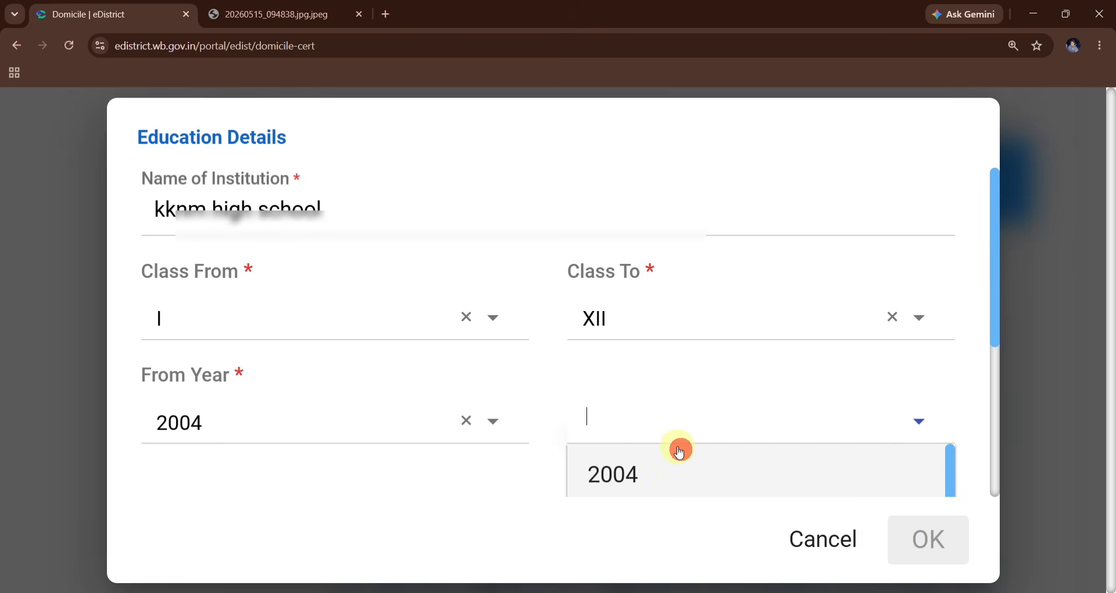
pyautogui.scroll(-6, 657, 493)
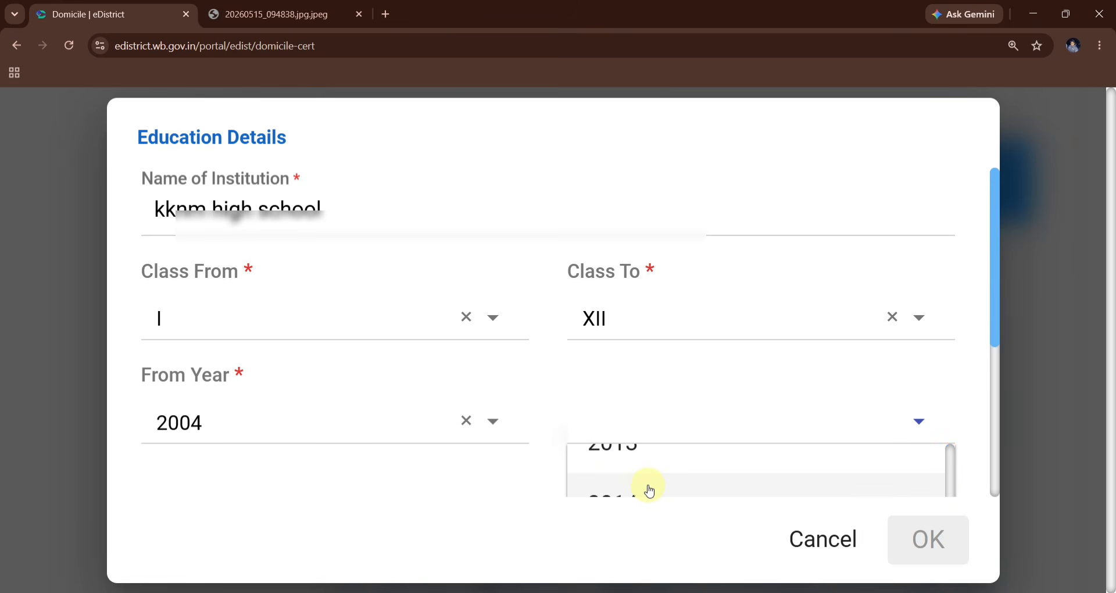
pyautogui.click(647, 459)
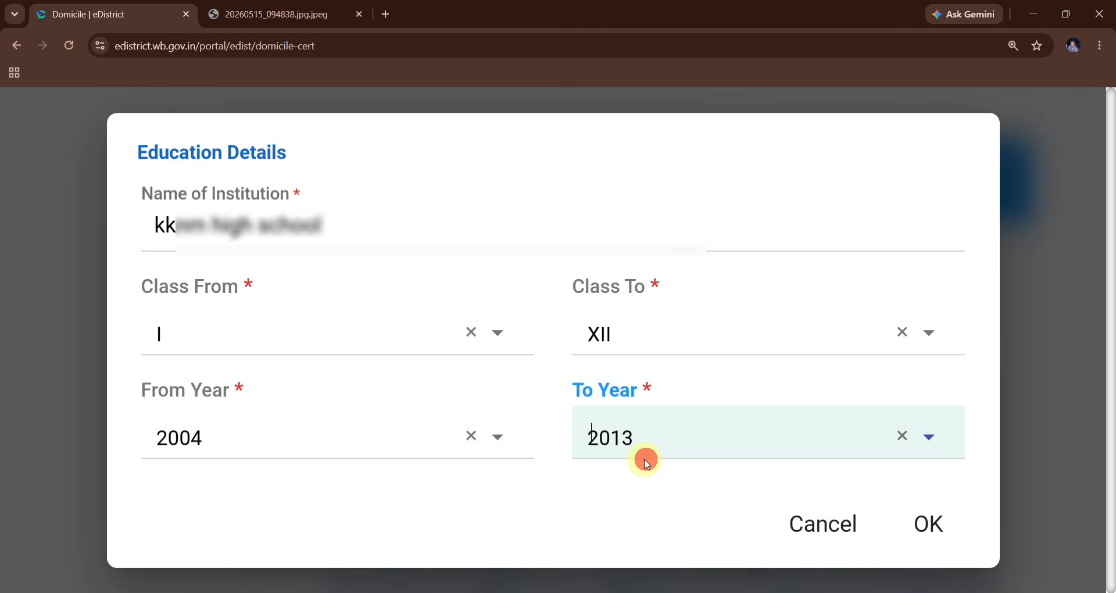
pyautogui.click(931, 541)
pyautogui.scroll(5, 624, 417)
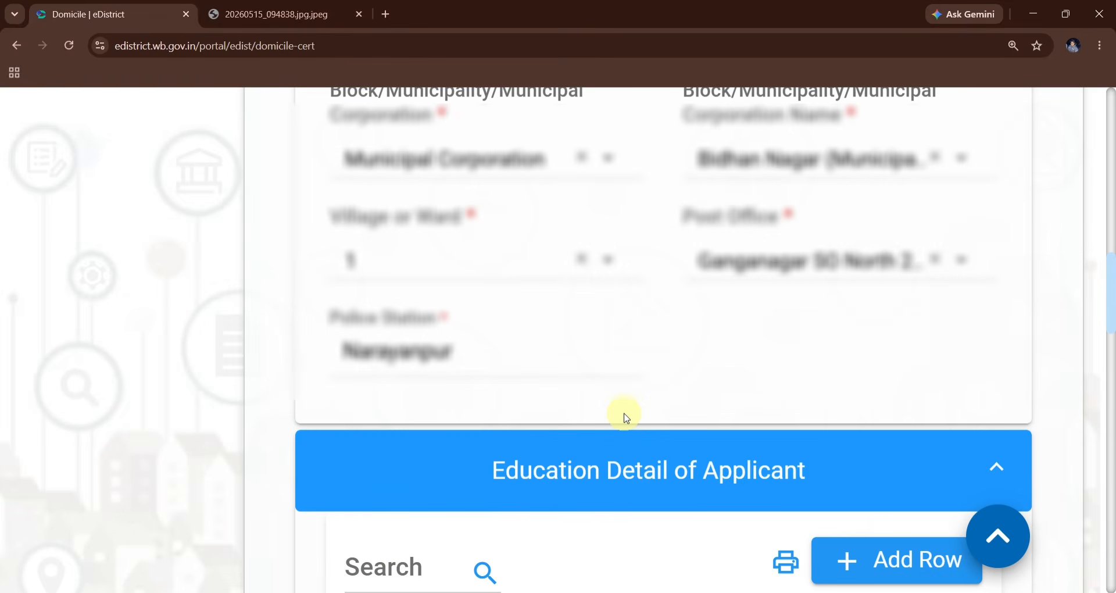
pyautogui.scroll(-8, 625, 417)
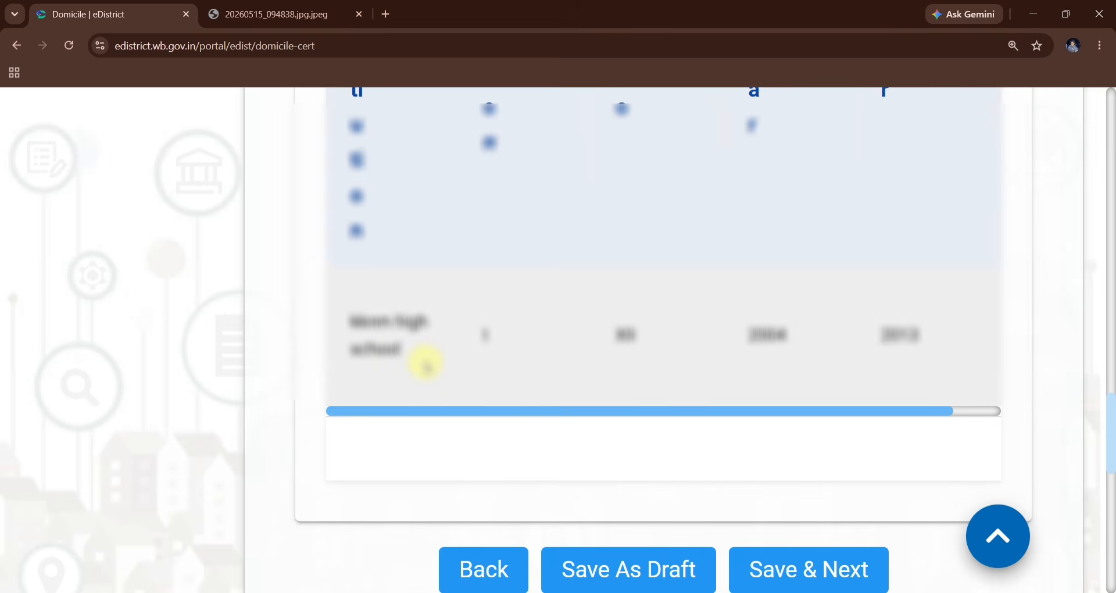
pyautogui.scroll(7, 779, 361)
pyautogui.scroll(2, 791, 362)
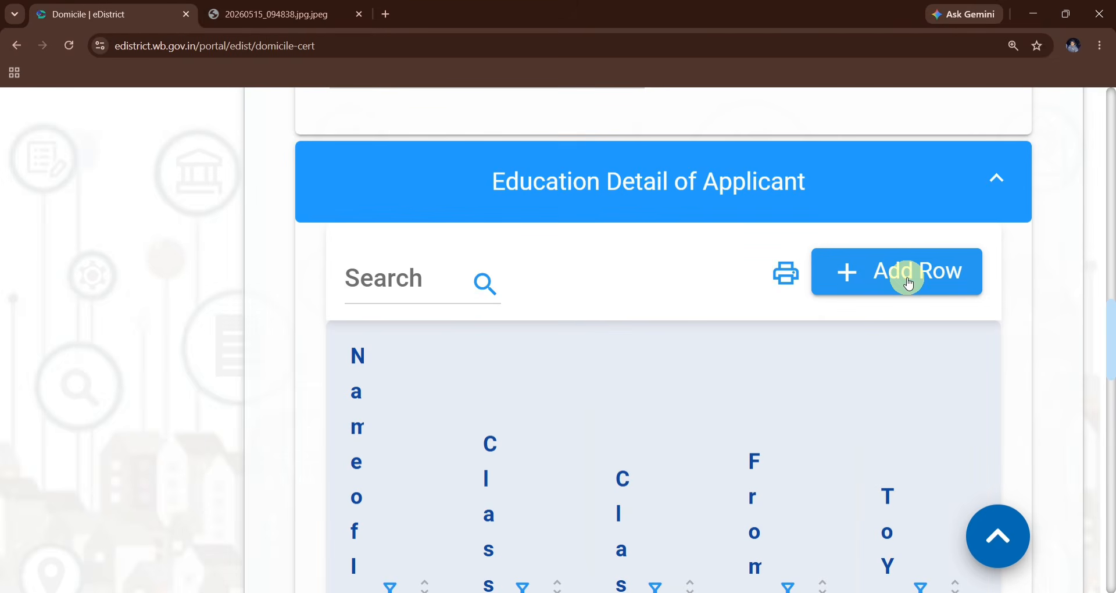
# Step: Start a new education entry for techno india university with Class From and Class To both GRADUATE
pyautogui.click(912, 272)
pyautogui.click(339, 250)
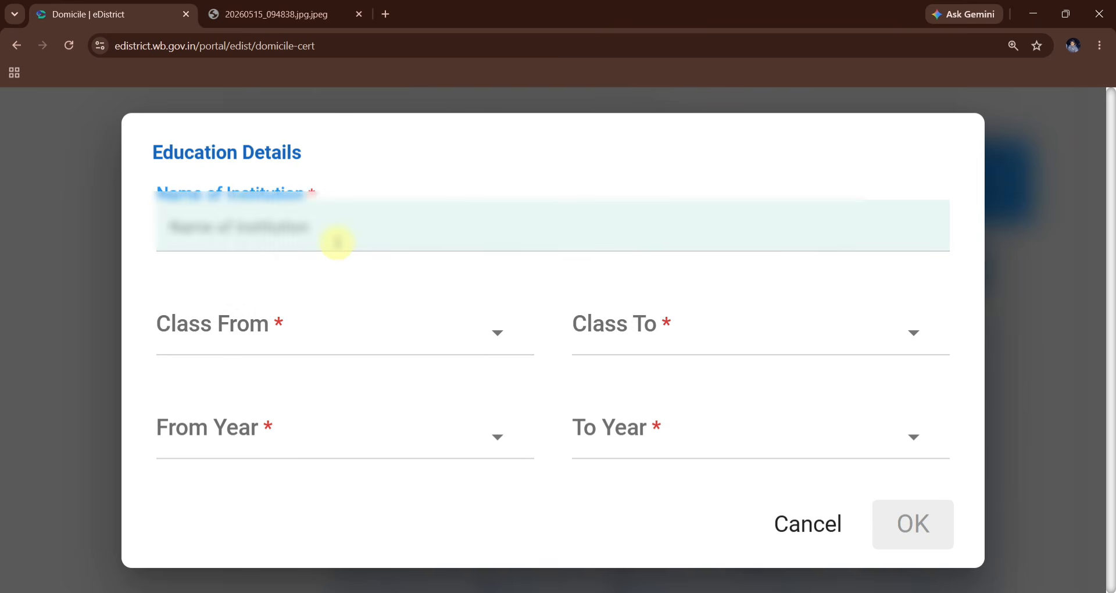
pyautogui.write('B')
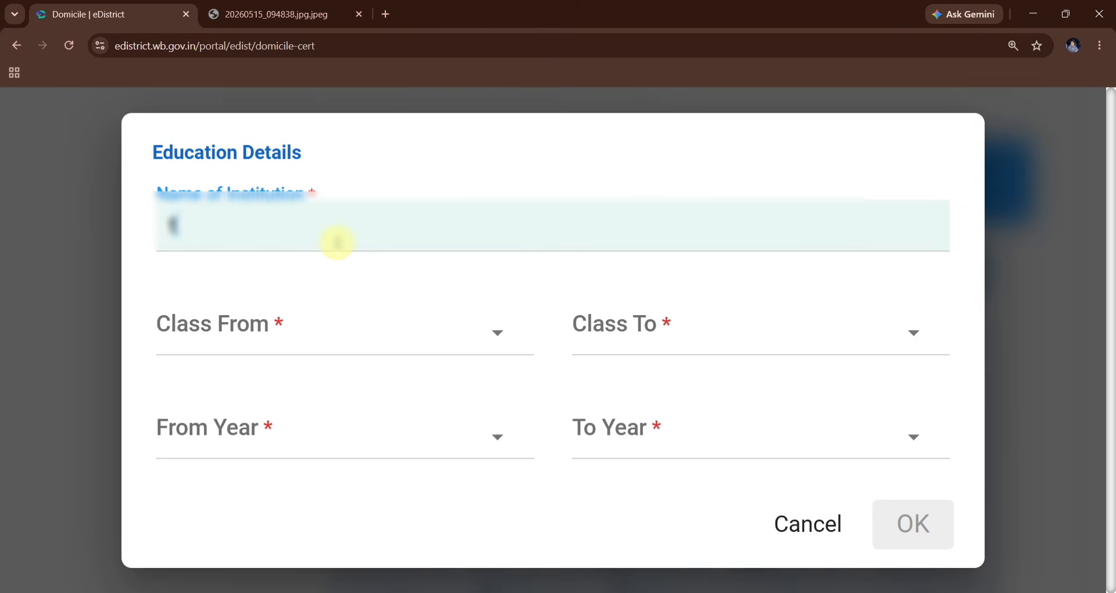
pyautogui.write('echno')
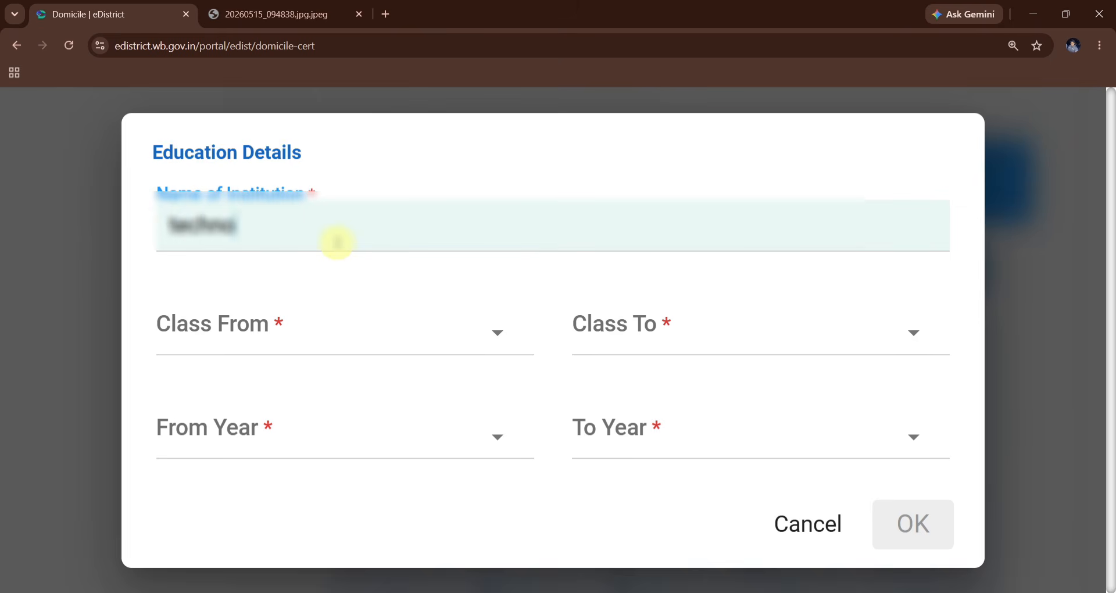
pyautogui.write(' ind')
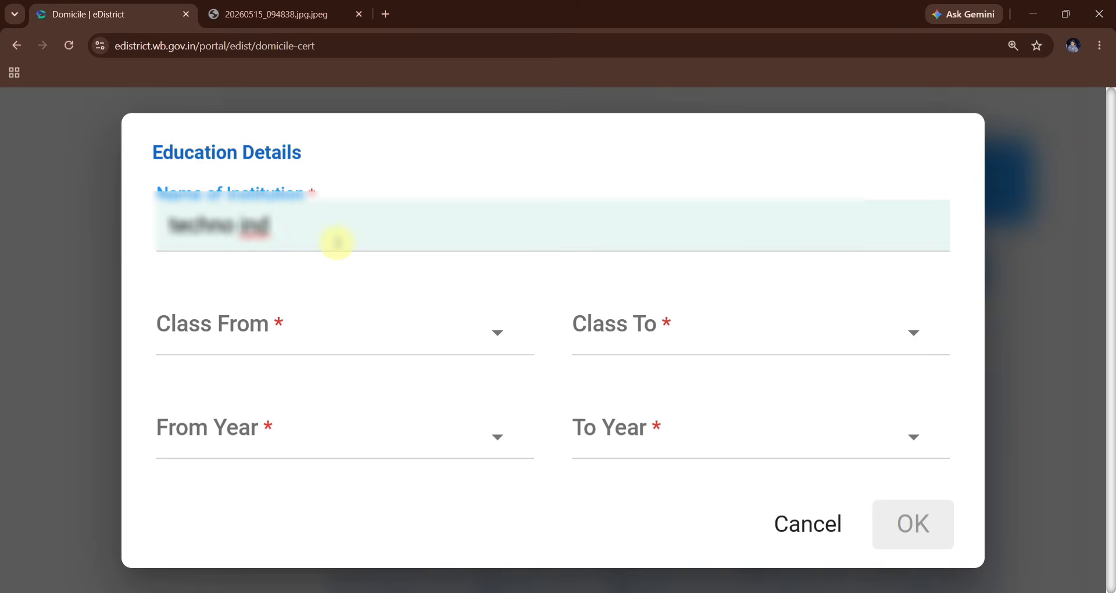
pyautogui.write('ia')
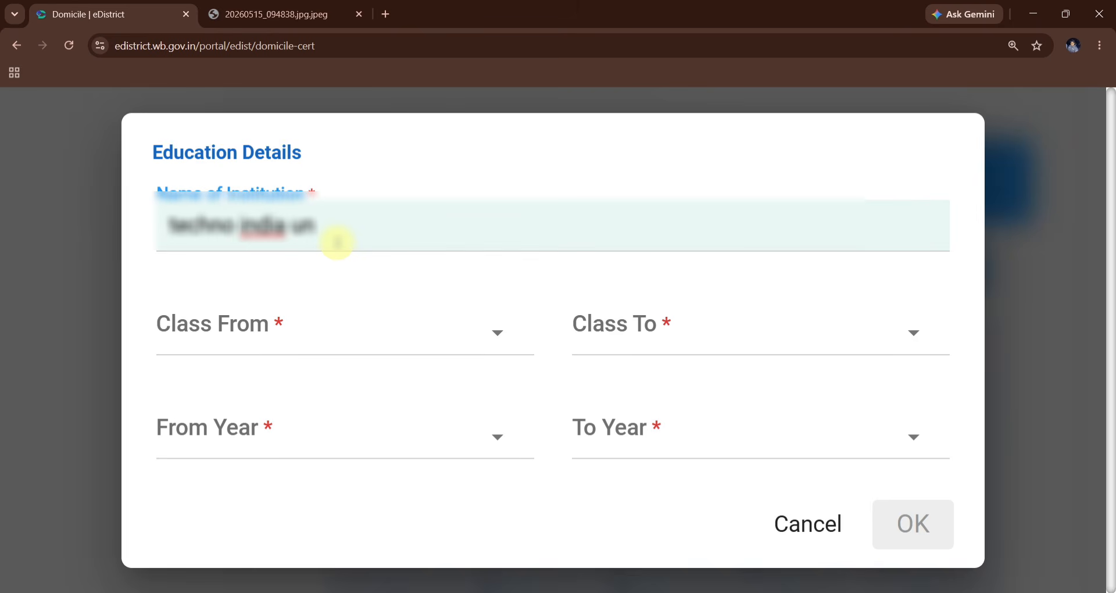
pyautogui.write('university')
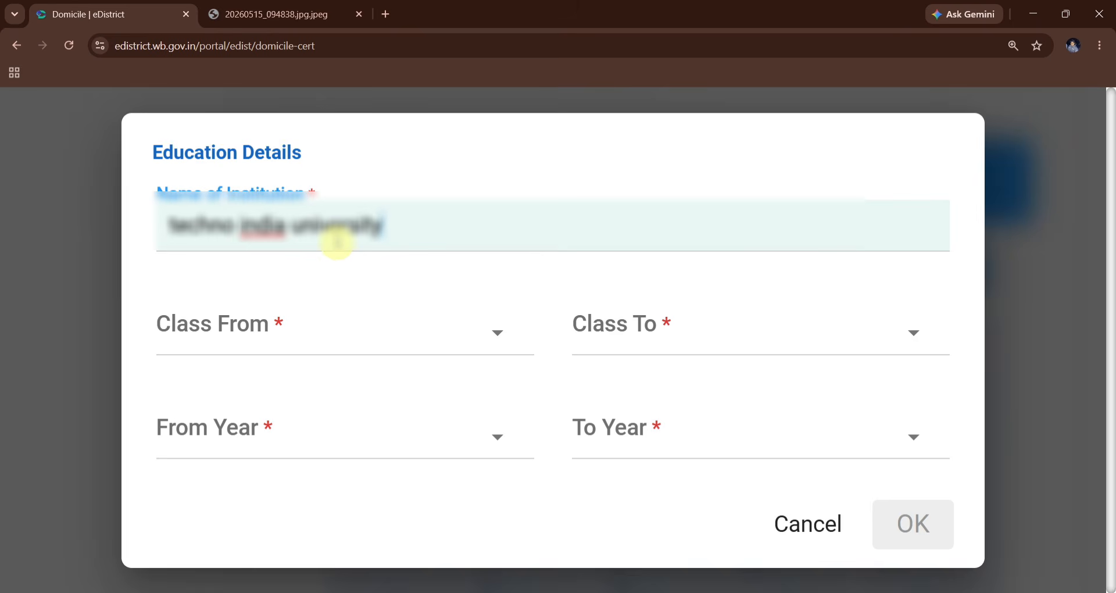
pyautogui.click(354, 332)
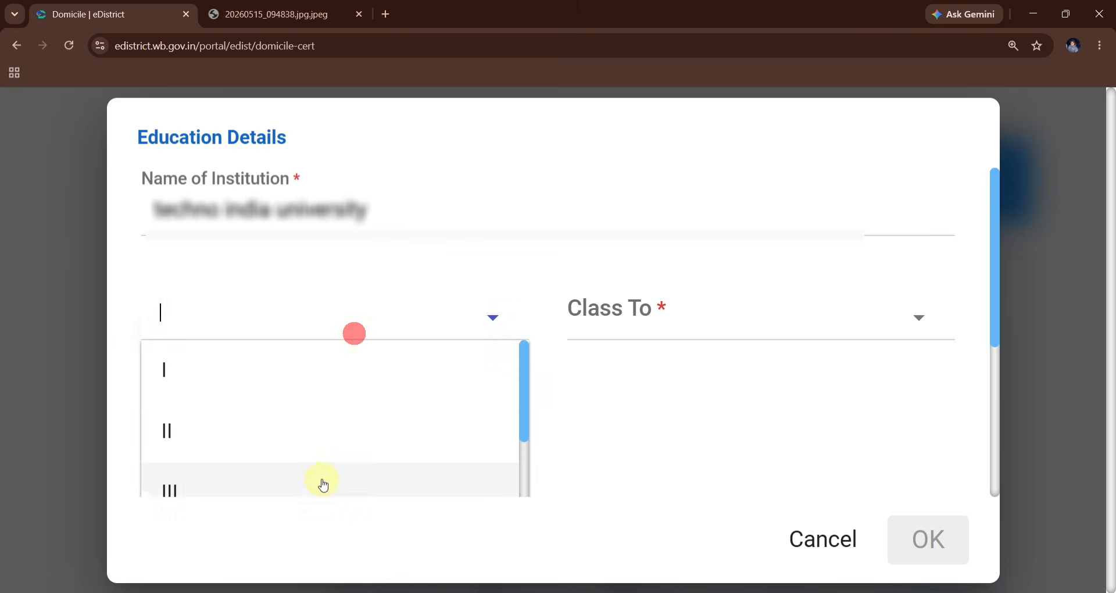
pyautogui.scroll(-5, 320, 483)
pyautogui.scroll(-1, 322, 490)
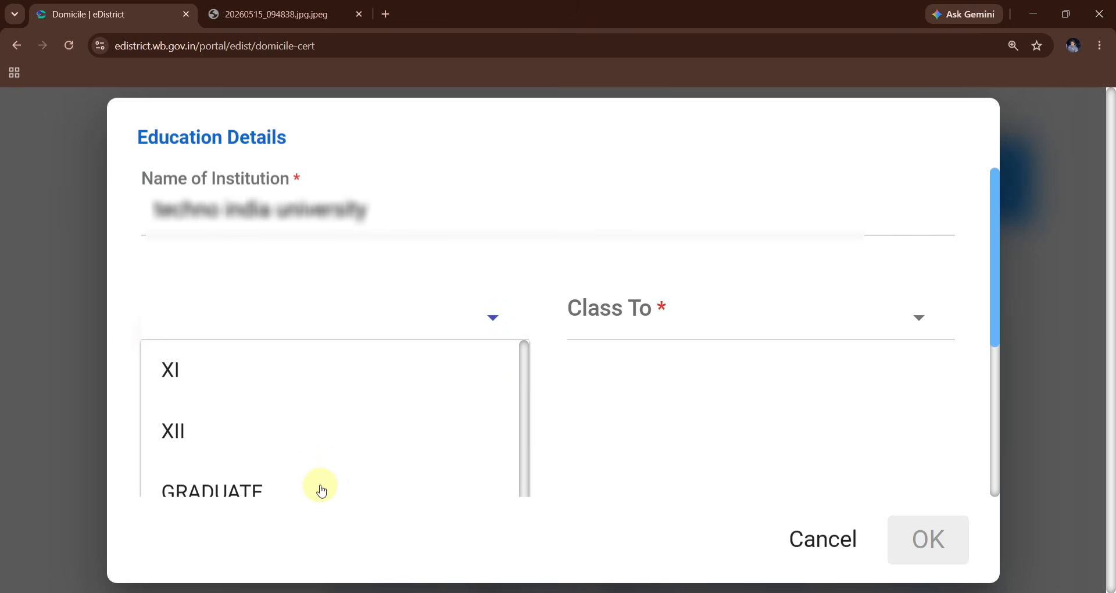
pyautogui.click(321, 490)
pyautogui.click(672, 323)
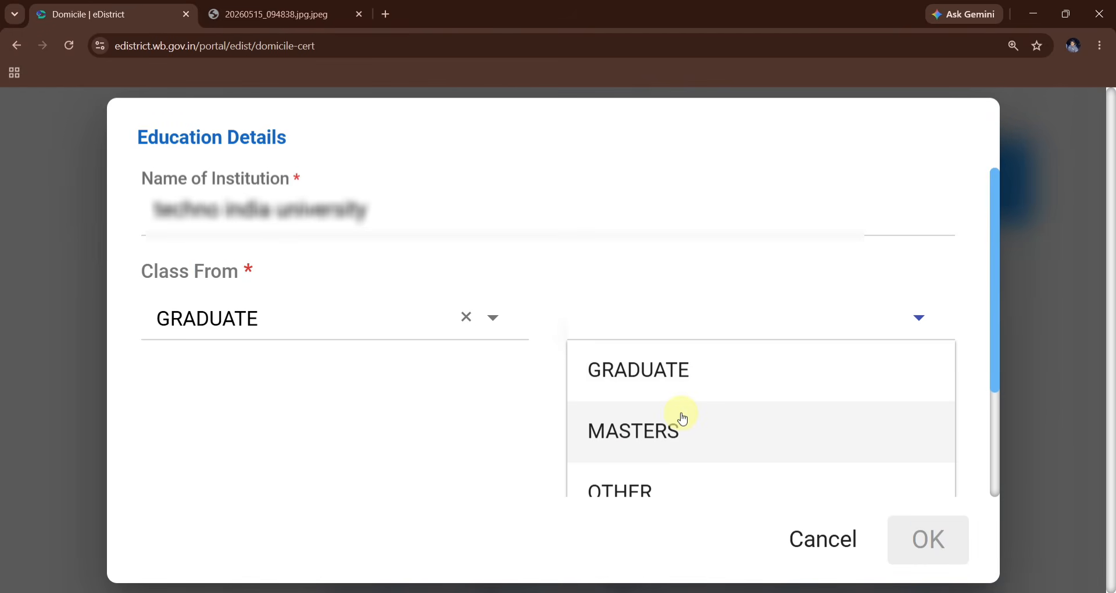
pyautogui.click(672, 392)
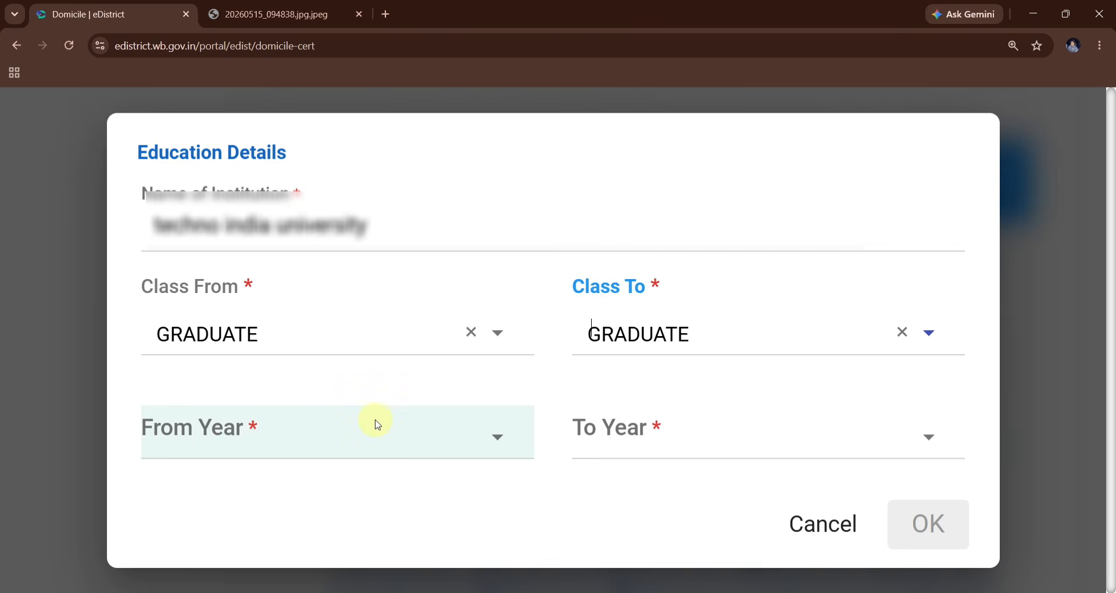
# Step: Set the university entry's years from 2014 to 2018 and confirm it
pyautogui.click(377, 425)
pyautogui.scroll(-5, 313, 486)
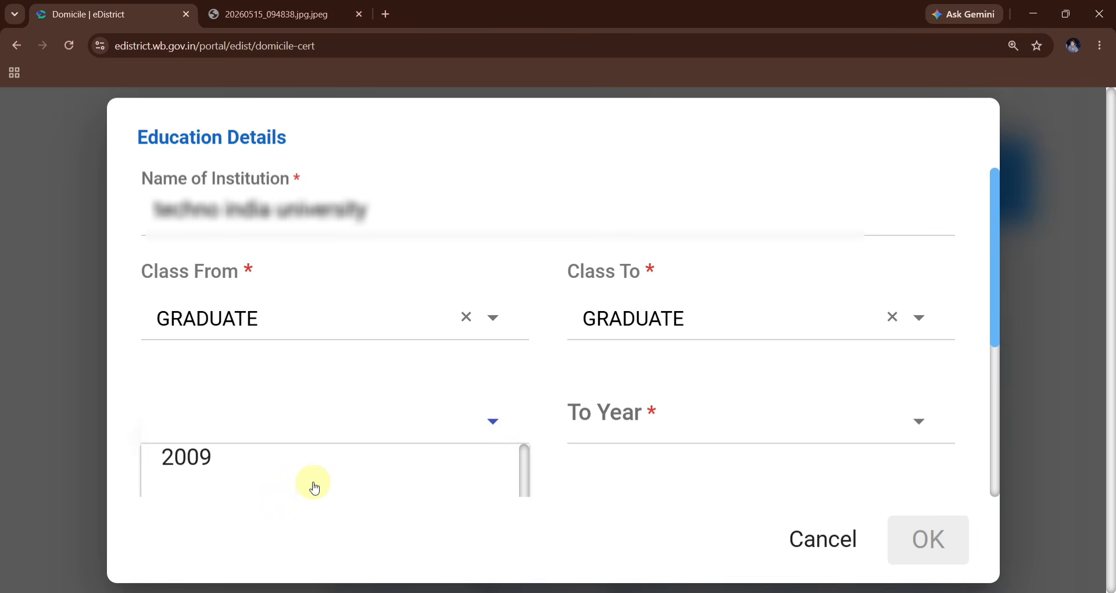
pyautogui.scroll(-4, 312, 486)
pyautogui.scroll(2, 313, 486)
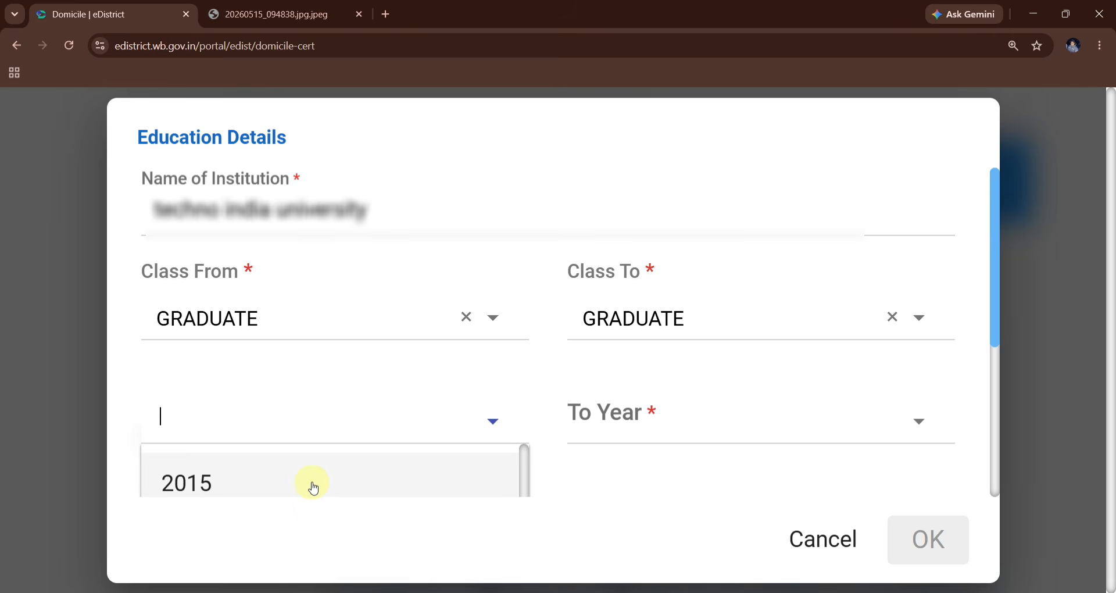
pyautogui.scroll(3, 313, 486)
pyautogui.click(313, 486)
pyautogui.click(669, 388)
pyautogui.scroll(-5, 668, 479)
pyautogui.scroll(3, 670, 480)
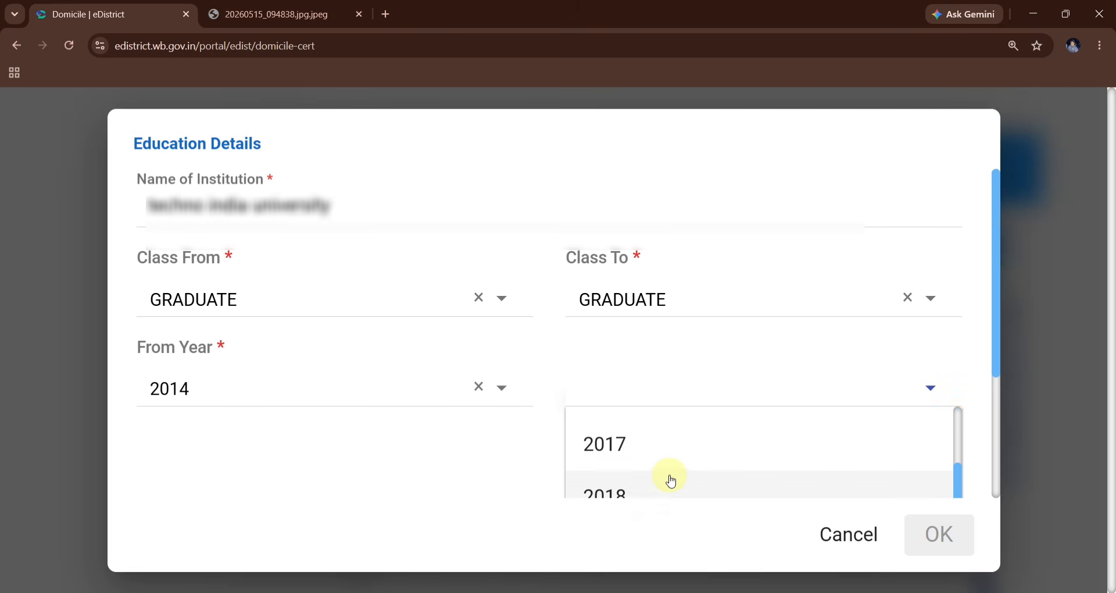
pyautogui.click(671, 480)
pyautogui.click(937, 498)
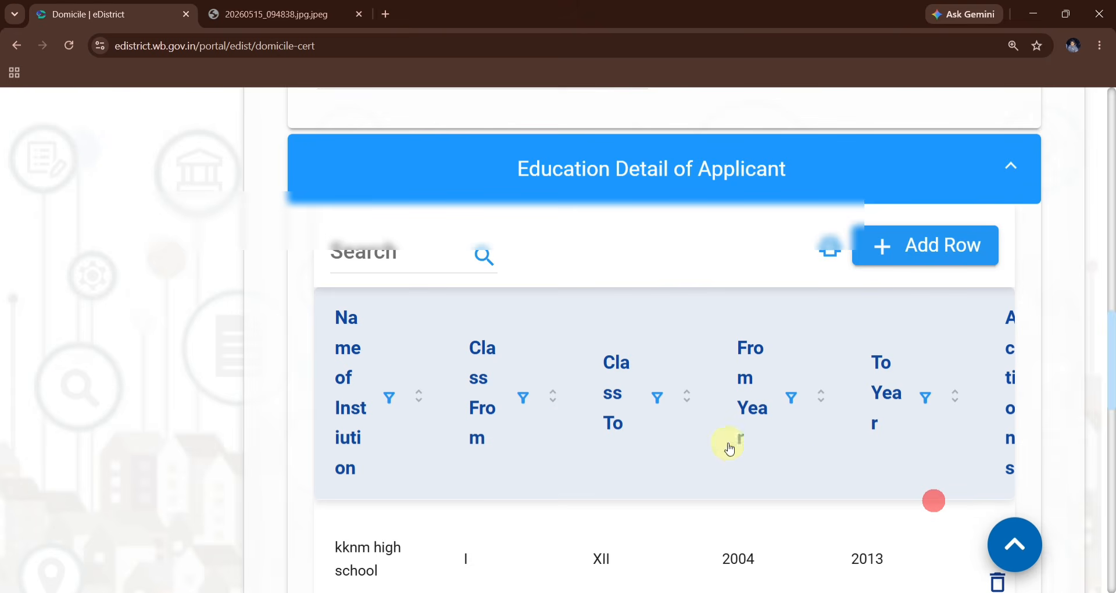
# Step: Save the draft, advance to step 4/4, and open a new stay record's Address Details dialog
pyautogui.scroll(-10, 601, 442)
pyautogui.scroll(3, 610, 413)
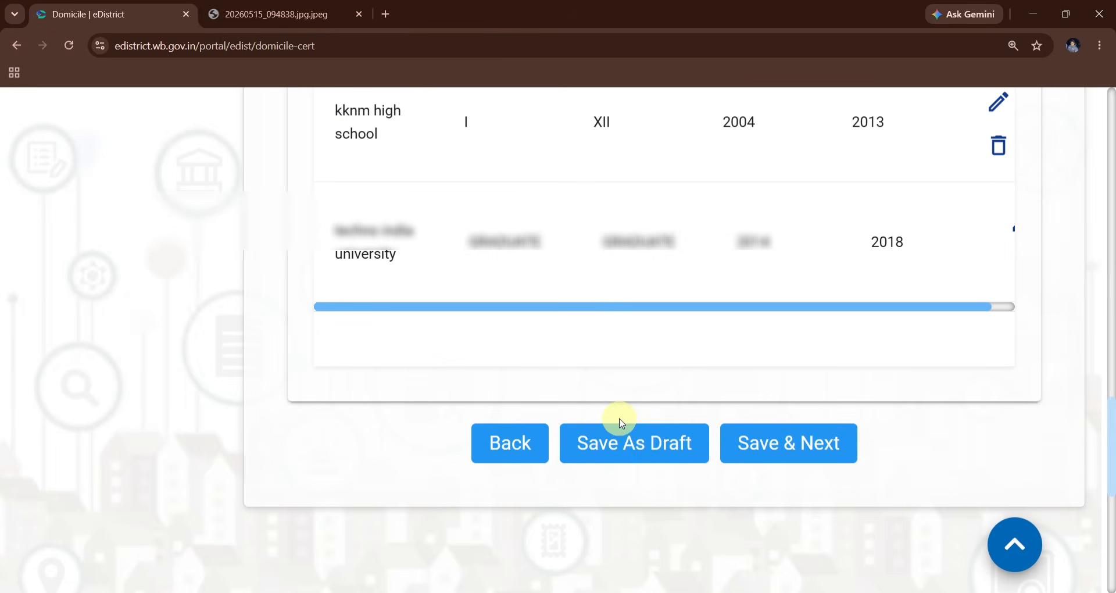
pyautogui.click(622, 451)
pyautogui.click(784, 460)
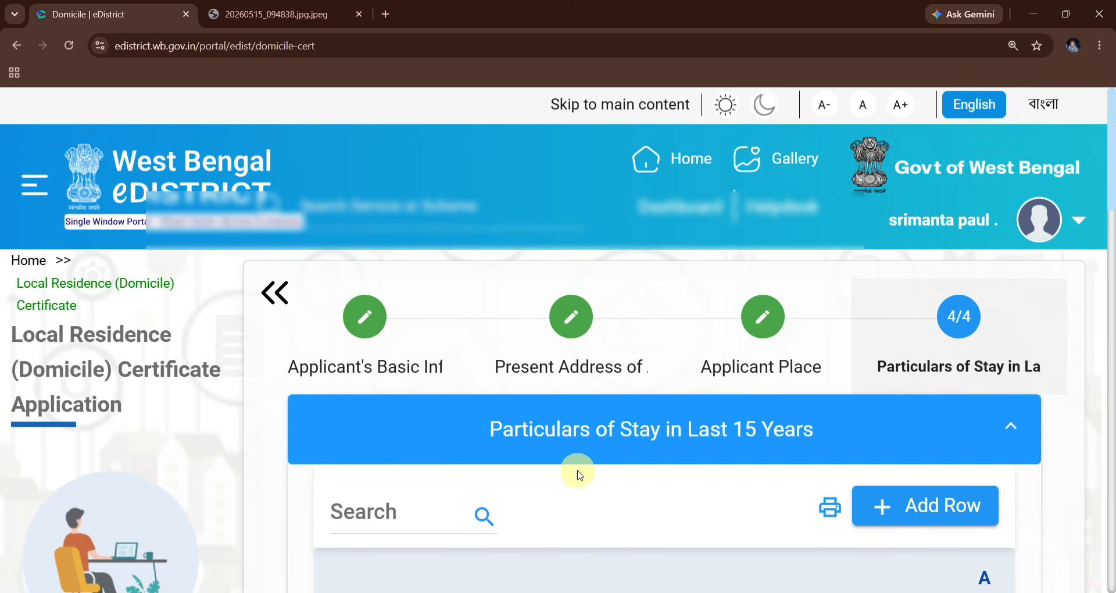
pyautogui.scroll(-3, 575, 469)
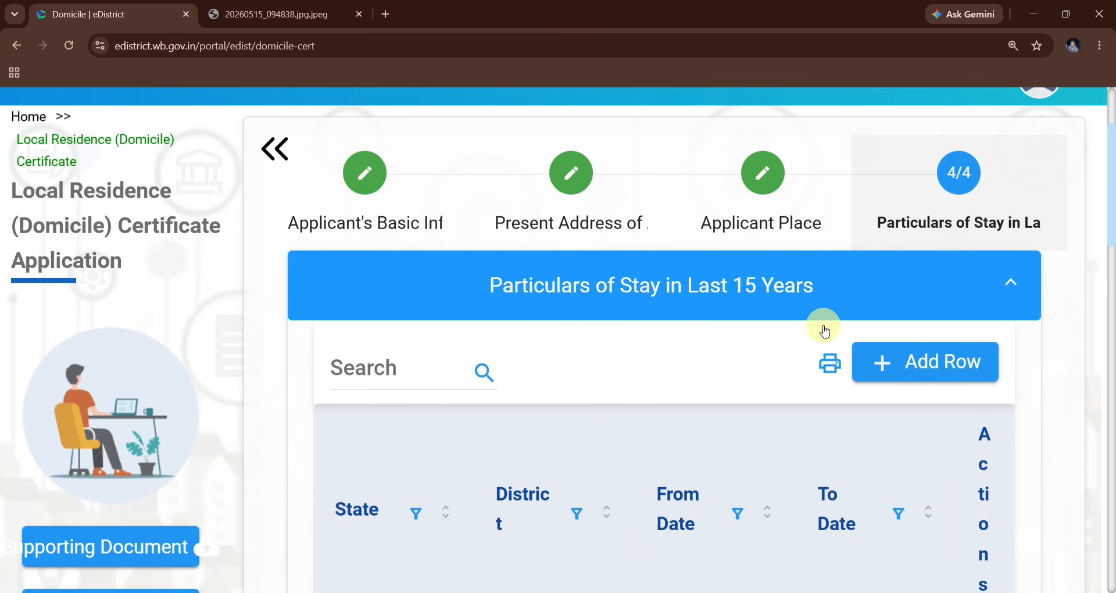
pyautogui.click(930, 383)
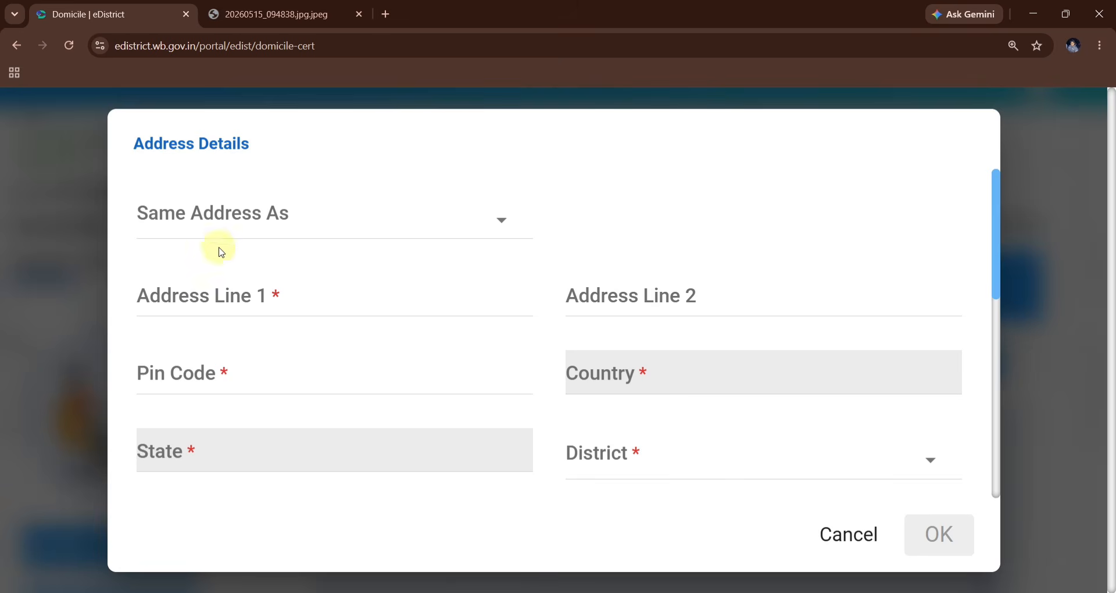
# Step: Use the applicant's permanent address as the address for this stay record
pyautogui.click(243, 208)
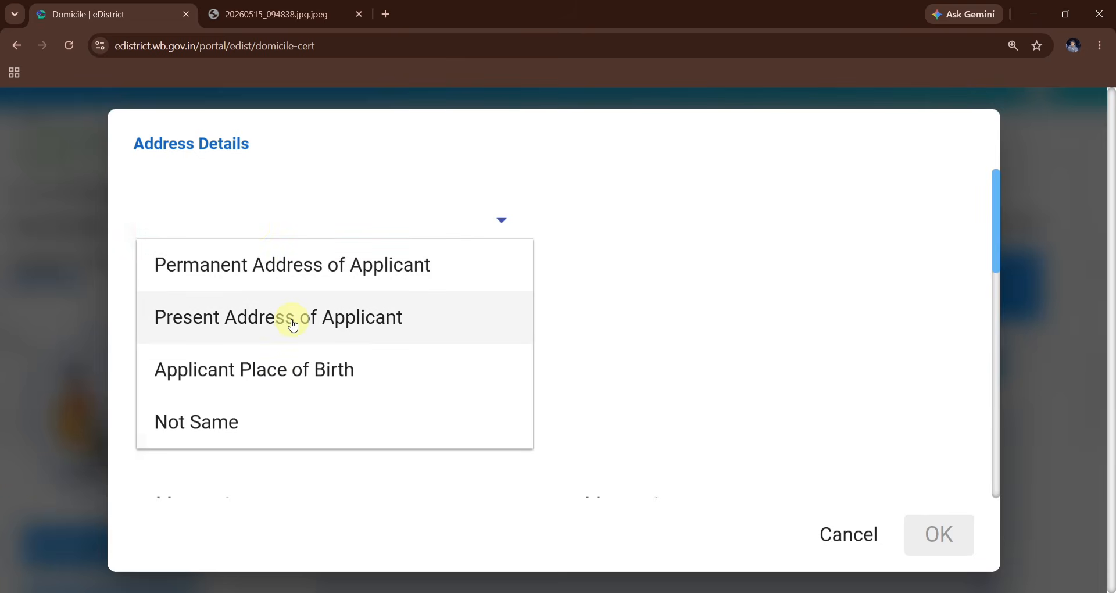
pyautogui.click(293, 281)
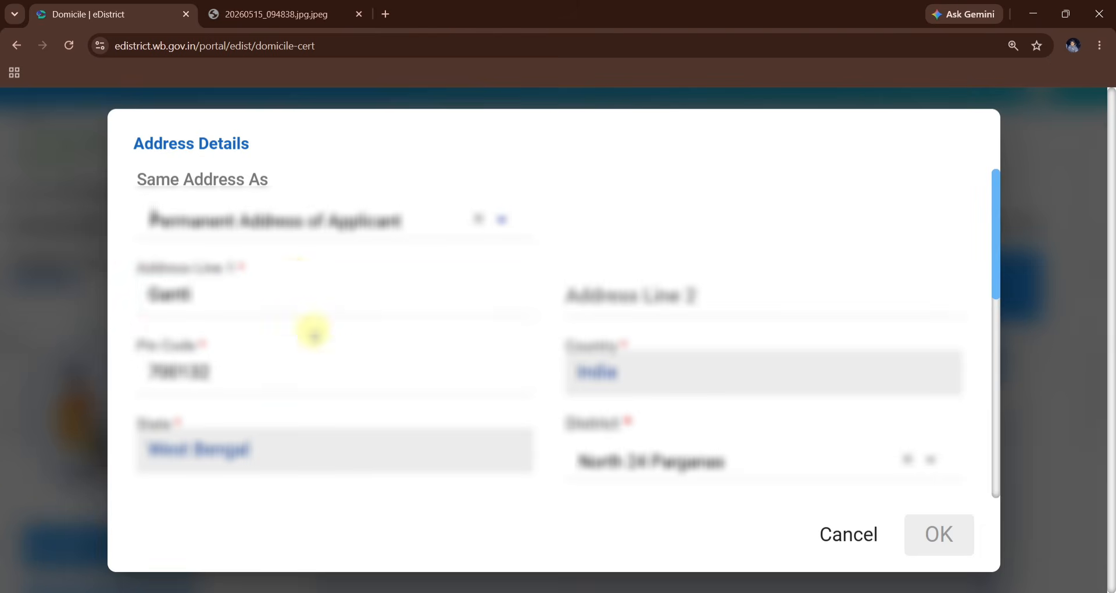
pyautogui.scroll(-10, 454, 384)
# Step: Set the stay's From Date to 01/01/1995 using the calendar
pyautogui.click(411, 368)
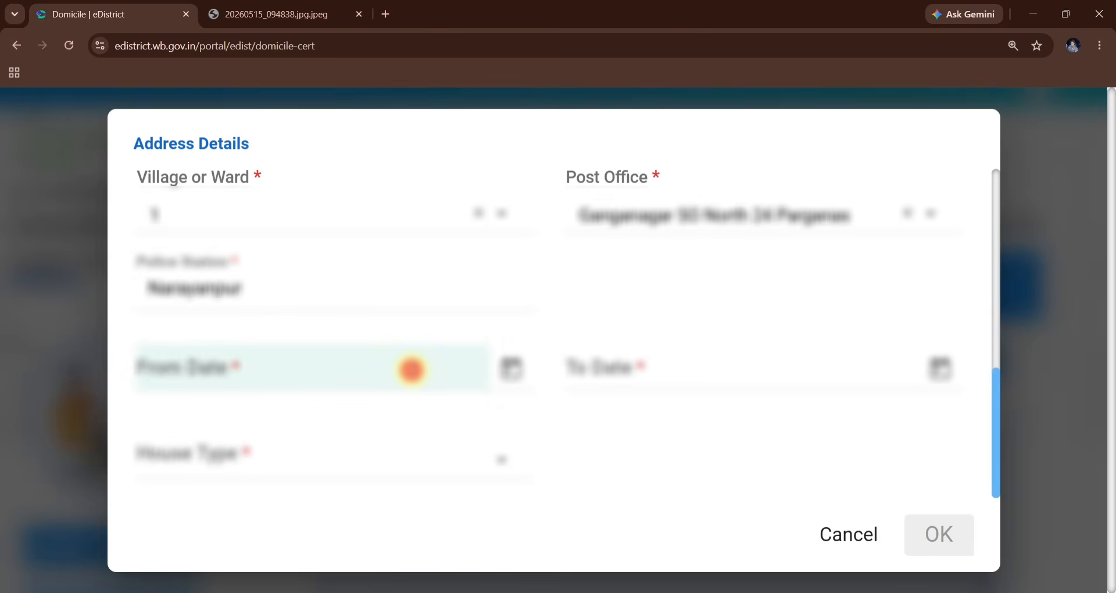
pyautogui.click(512, 365)
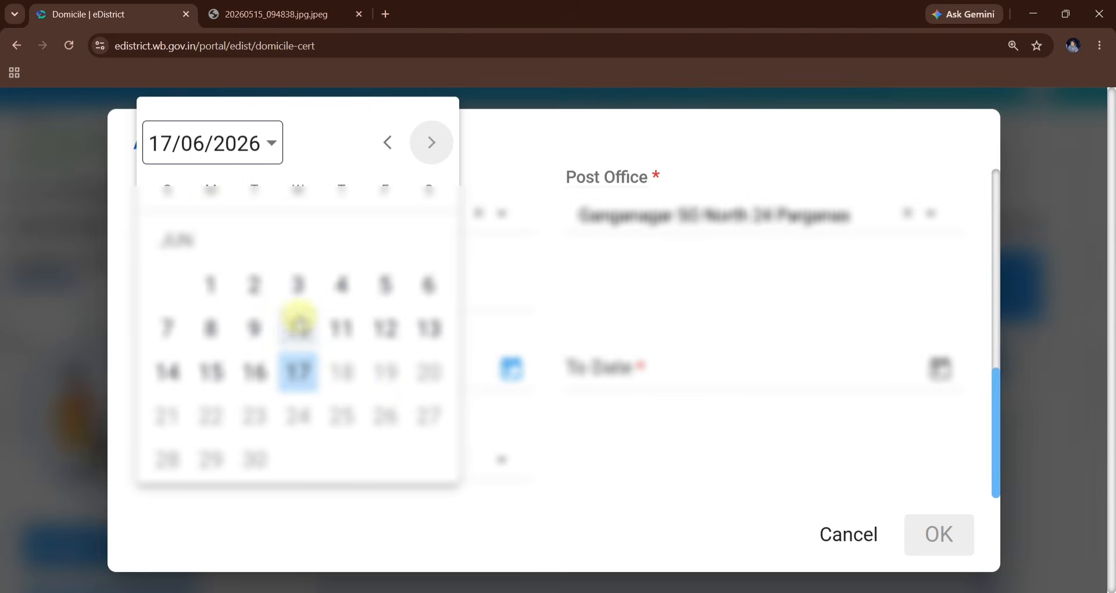
pyautogui.click(597, 463)
pyautogui.click(512, 367)
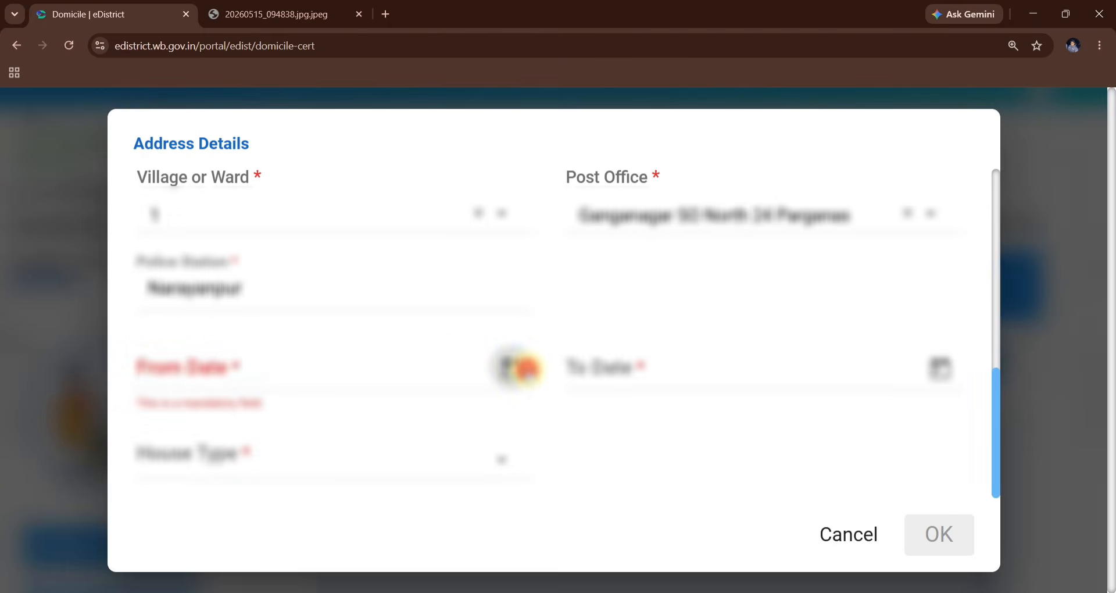
pyautogui.click(271, 144)
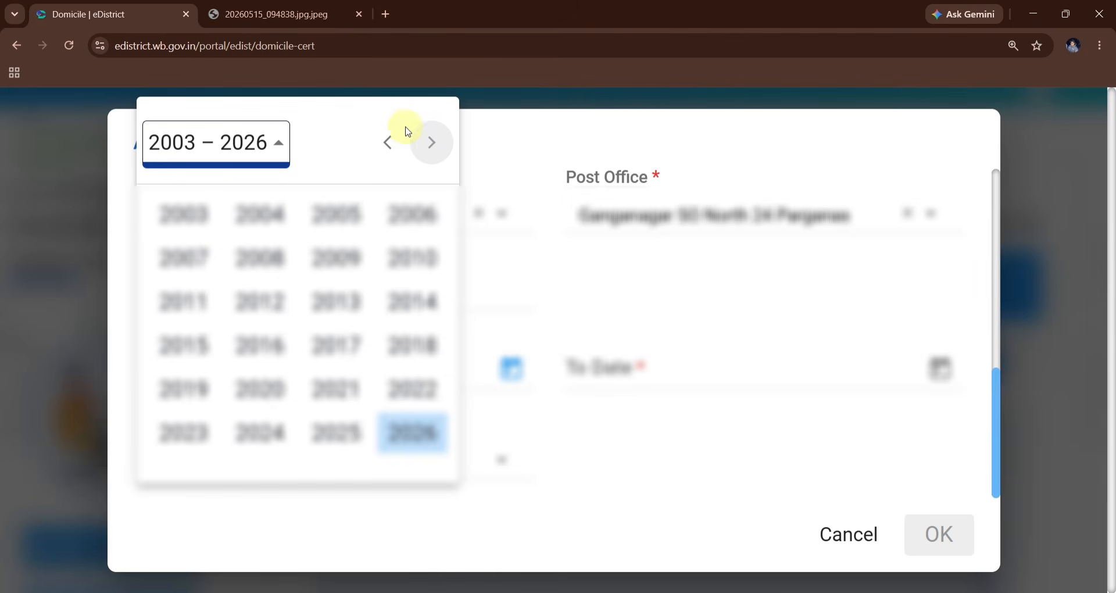
pyautogui.click(388, 142)
pyautogui.click(184, 389)
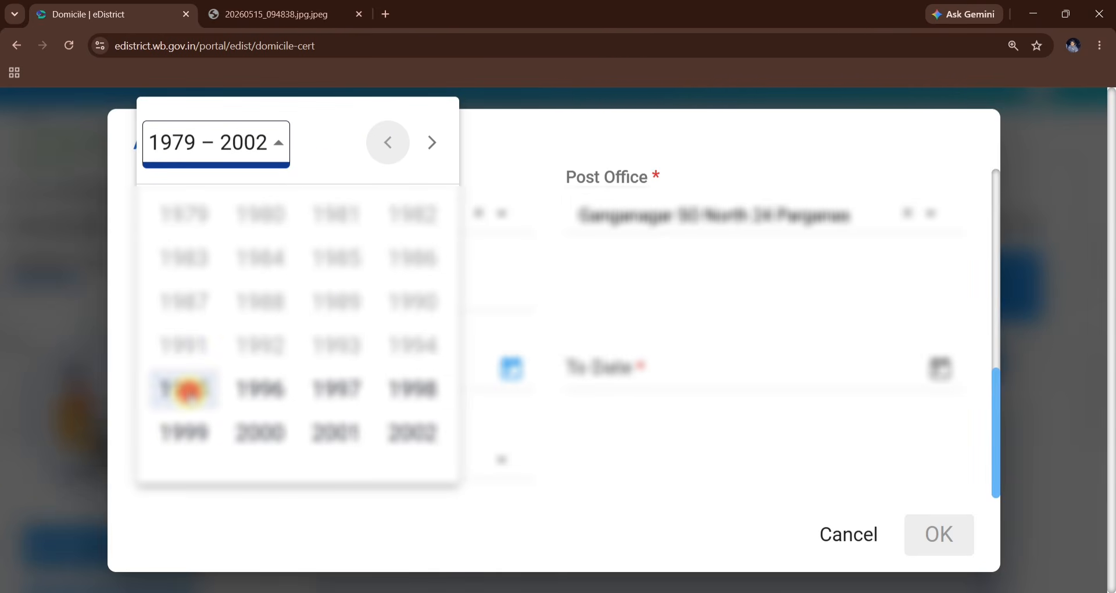
pyautogui.click(235, 303)
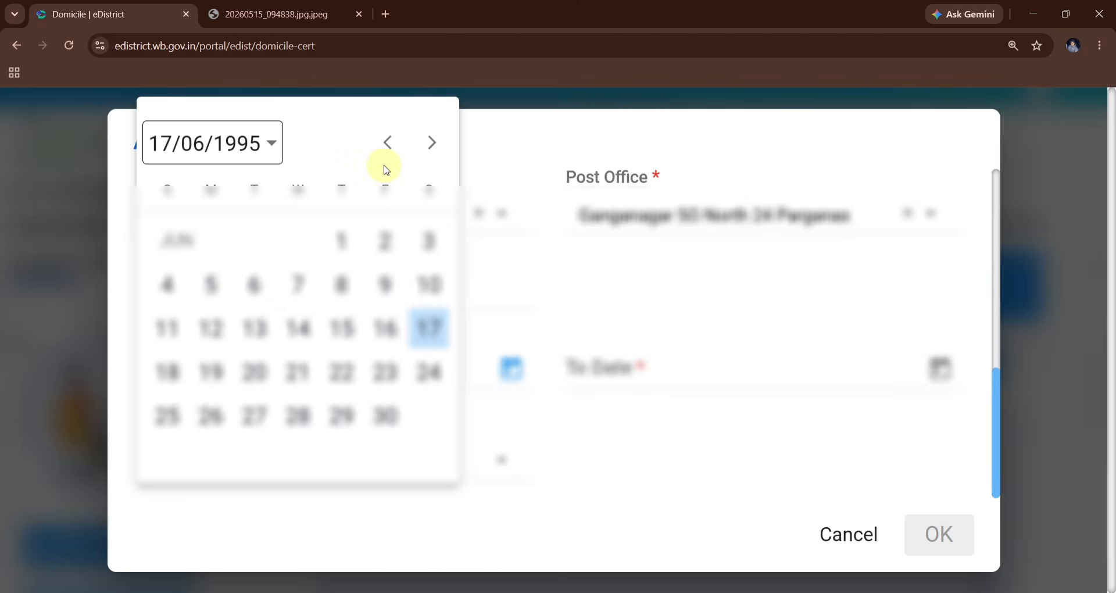
pyautogui.click(391, 147)
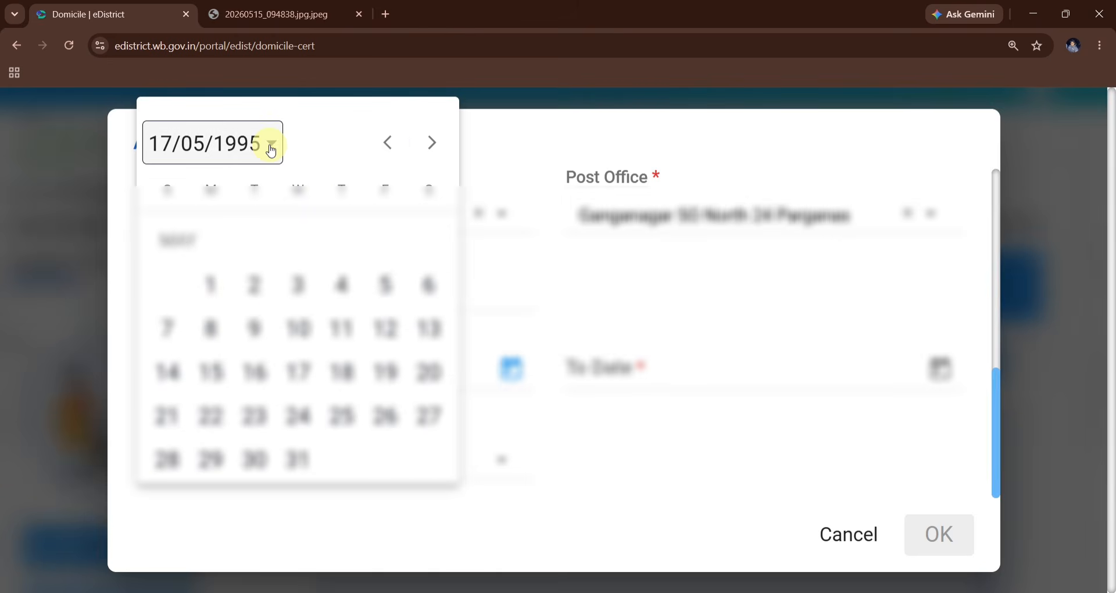
pyautogui.click(449, 139)
pyautogui.click(449, 139)
pyautogui.click(447, 139)
pyautogui.click(448, 138)
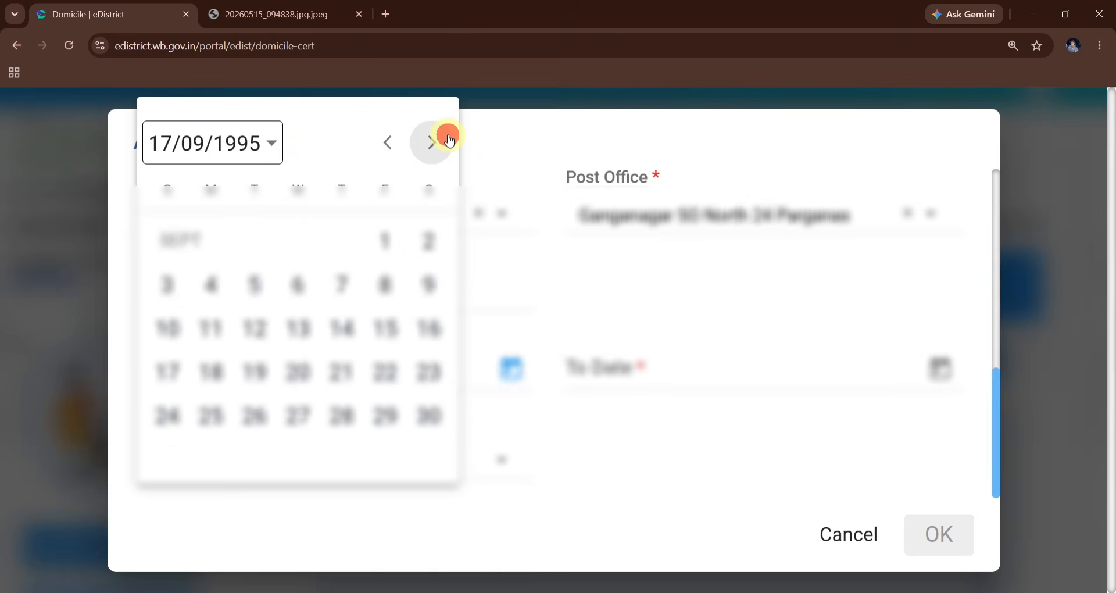
pyautogui.click(398, 145)
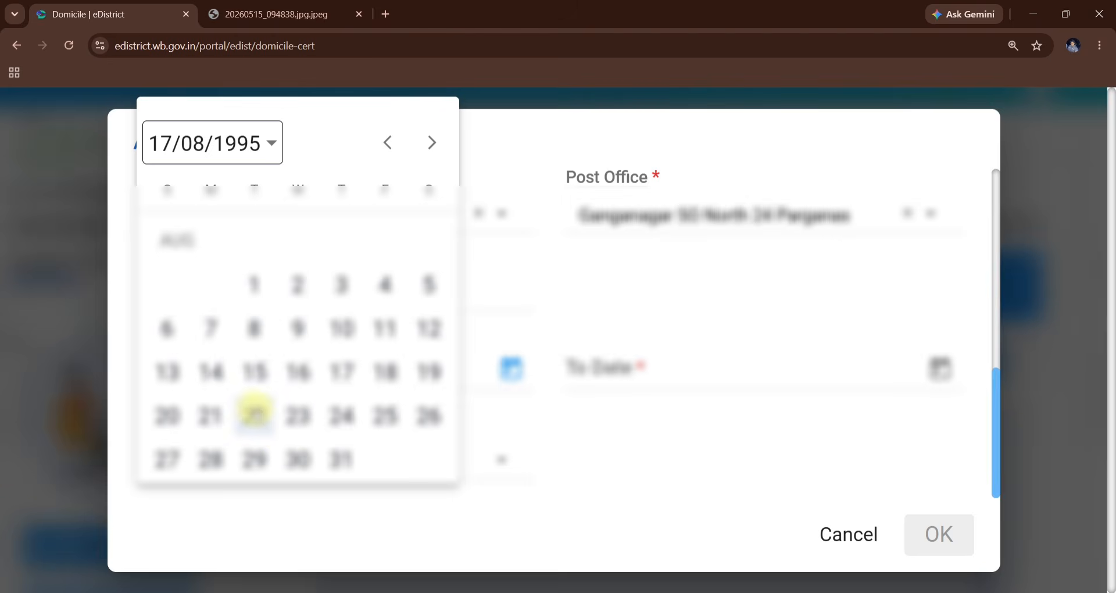
pyautogui.click(386, 145)
pyautogui.click(385, 143)
pyautogui.click(385, 143)
pyautogui.click(385, 144)
pyautogui.click(385, 144)
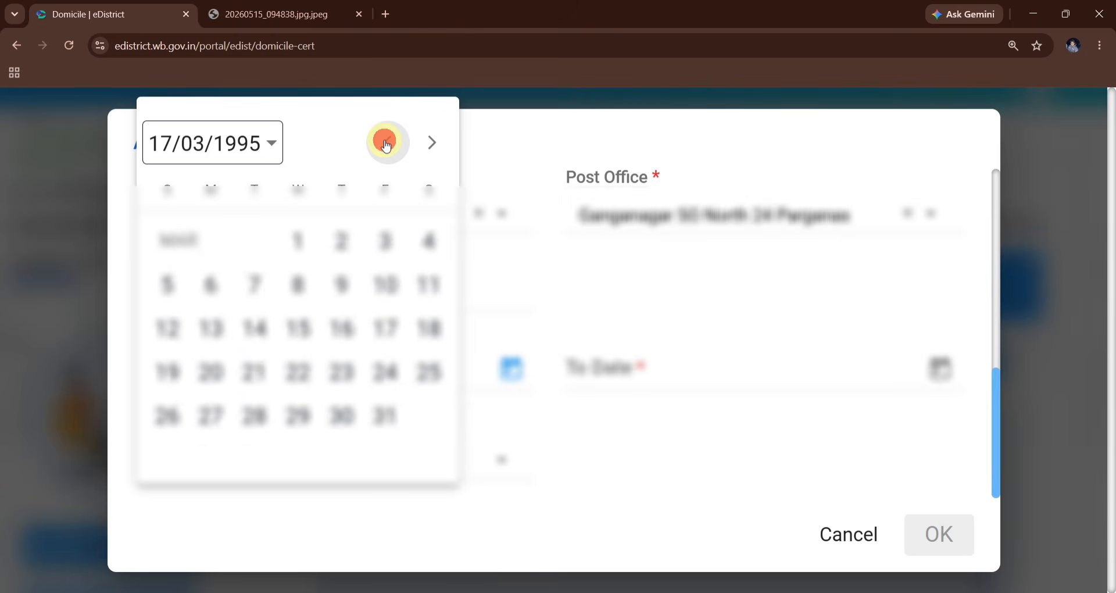
pyautogui.click(384, 146)
pyautogui.click(384, 147)
pyautogui.click(166, 284)
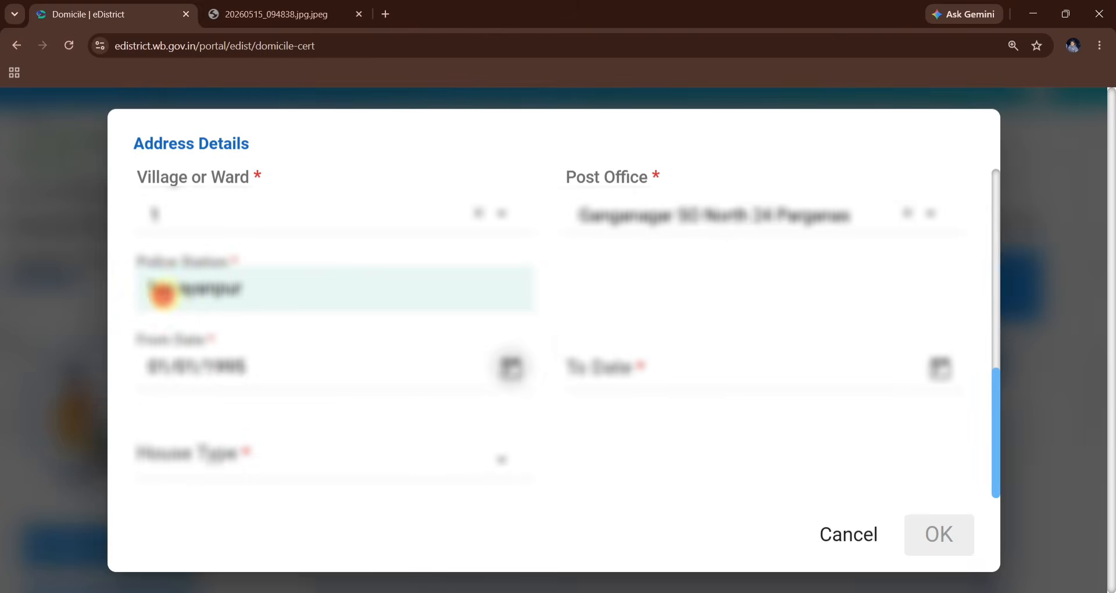
# Step: Set To Date 17/06/2026 and House Type Own, then confirm the stay record
pyautogui.click(759, 365)
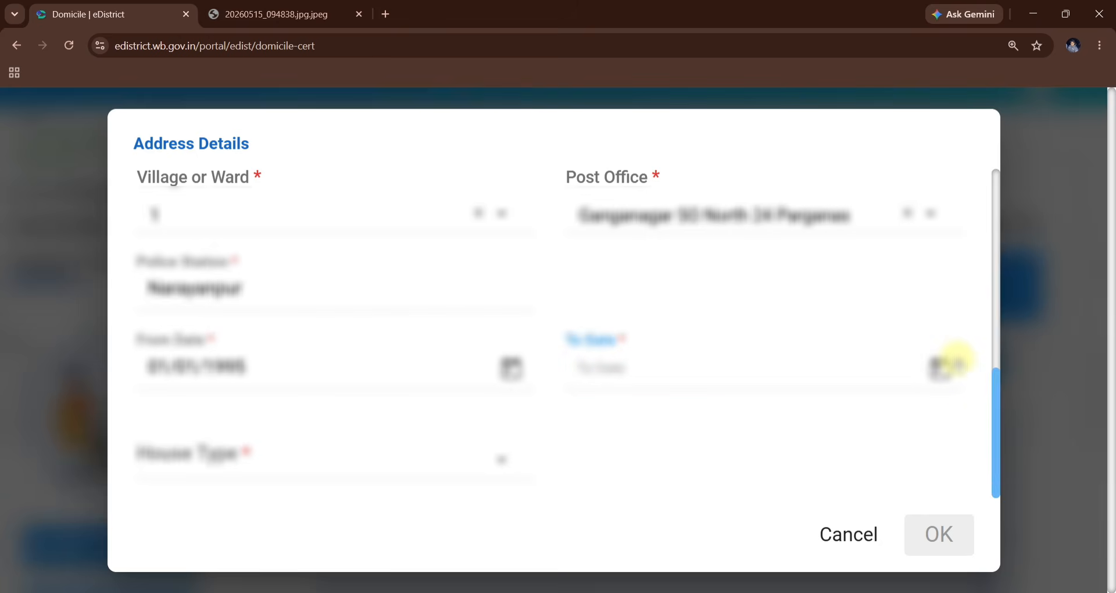
pyautogui.click(937, 366)
pyautogui.click(710, 374)
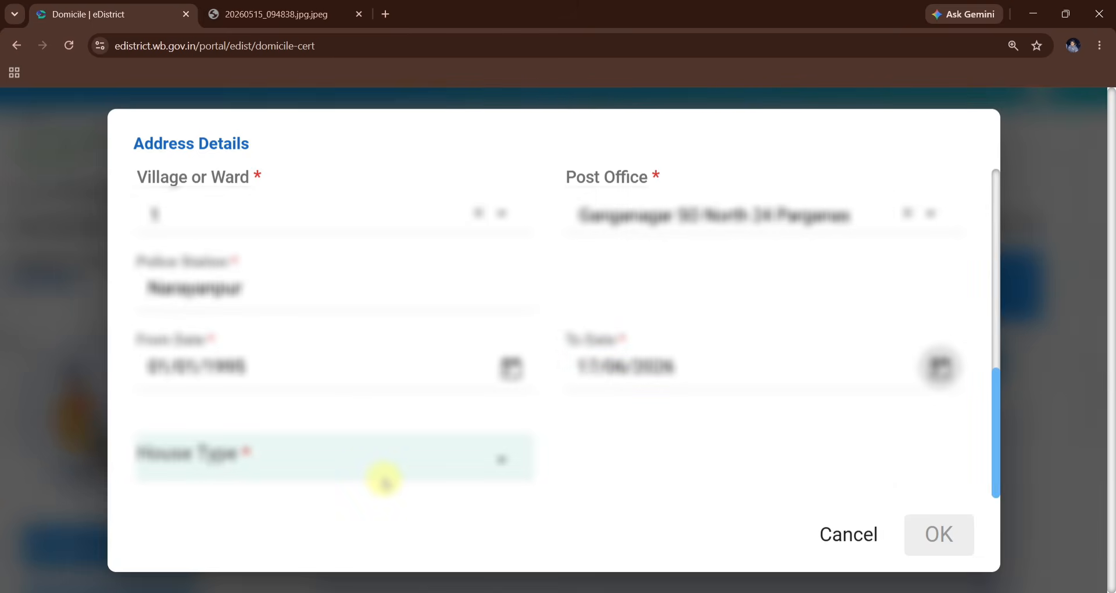
pyautogui.click(379, 478)
pyautogui.click(261, 356)
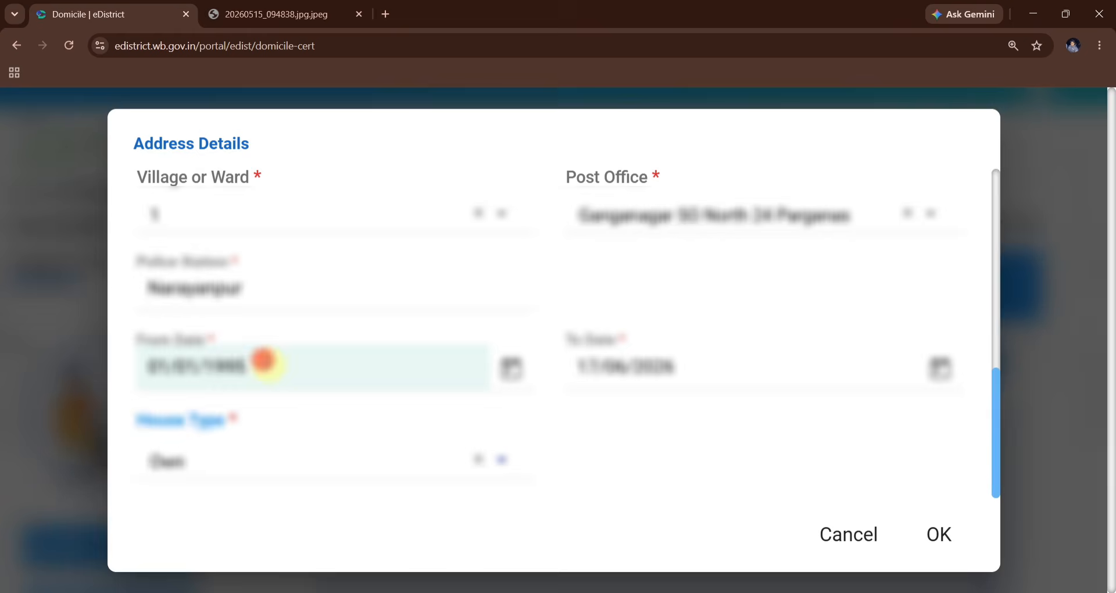
pyautogui.click(433, 457)
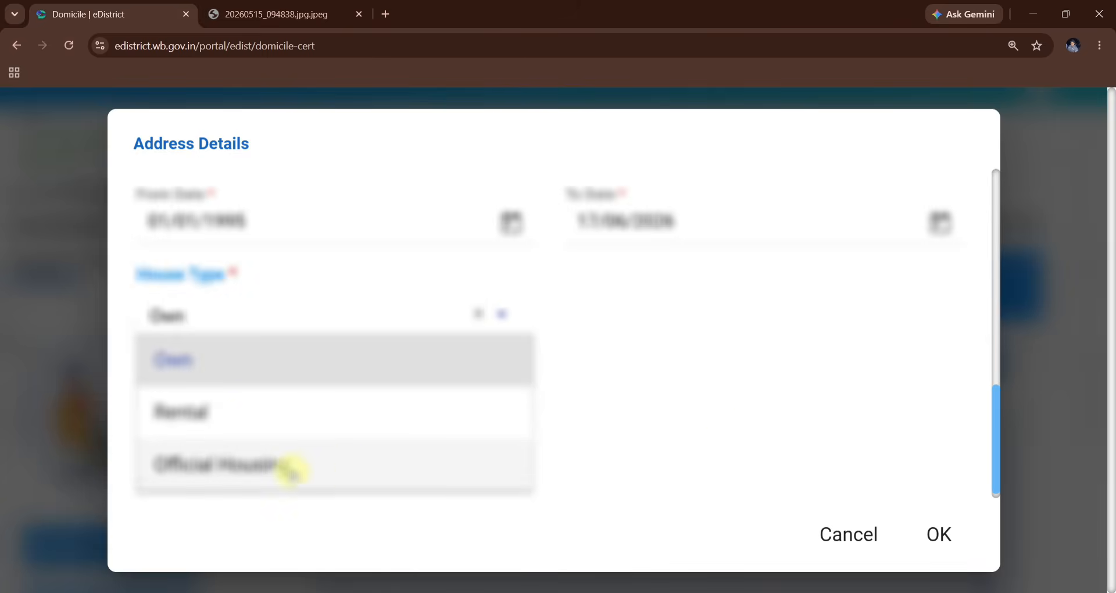
pyautogui.click(727, 429)
pyautogui.click(940, 522)
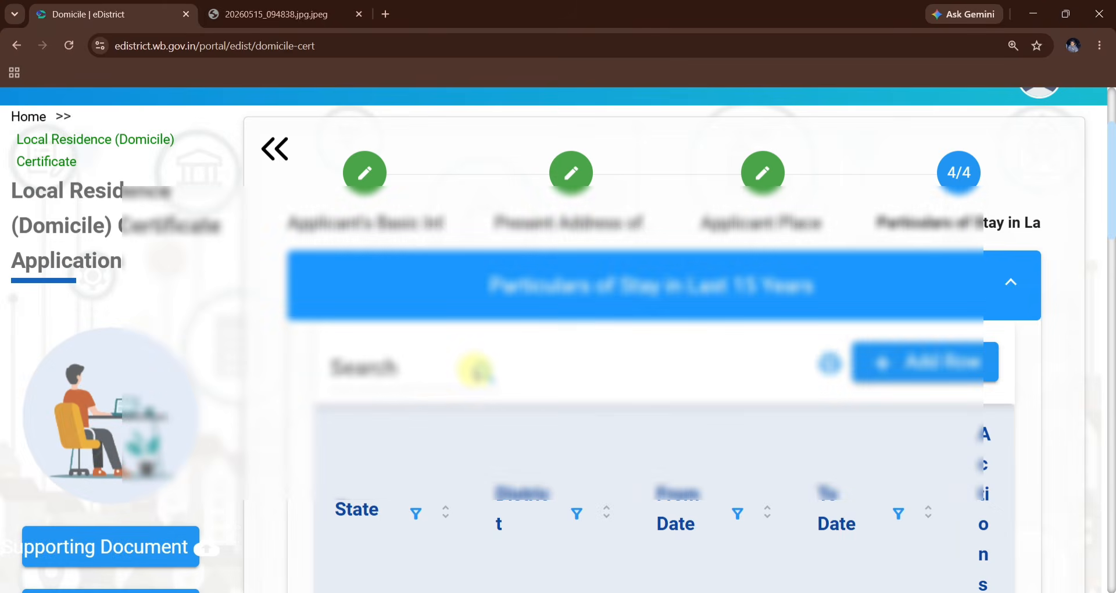
# Step: Save the application progress so far
pyautogui.scroll(-7, 474, 375)
pyautogui.scroll(-5, 477, 396)
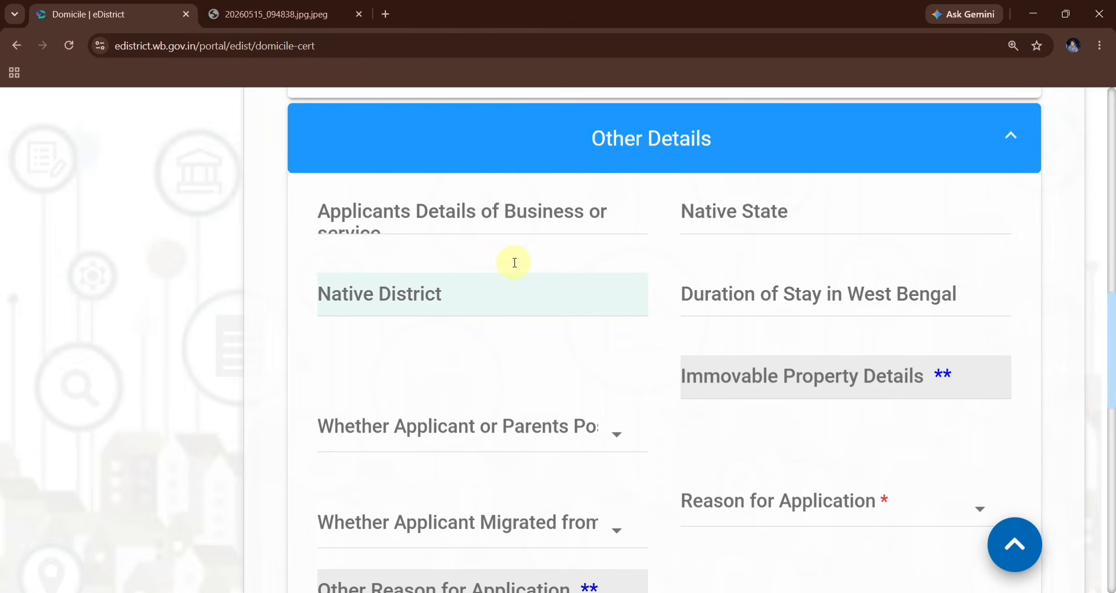
pyautogui.scroll(-5, 537, 256)
pyautogui.scroll(-3, 537, 315)
pyautogui.click(594, 320)
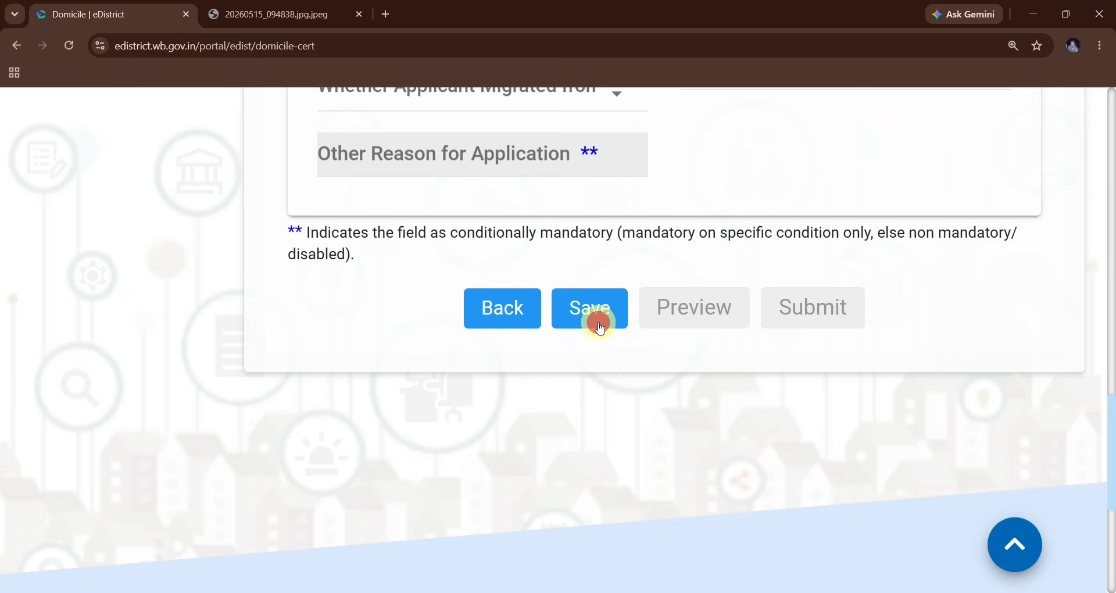
# Step: Enter business none, native state West Bengal, native district North 24 Parganas, and stay duration 31
pyautogui.scroll(10, 519, 304)
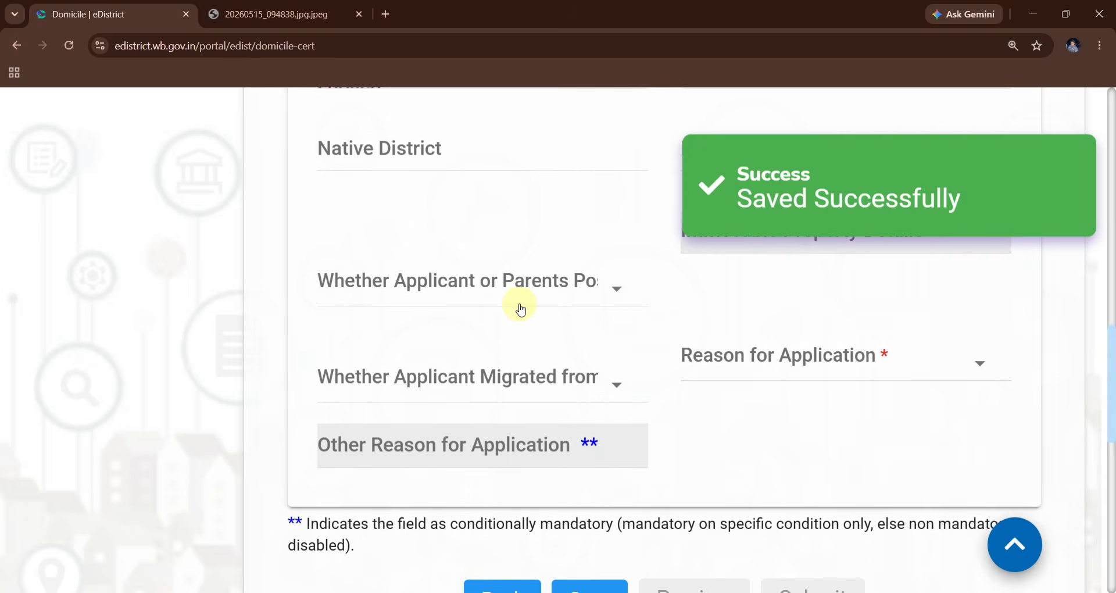
pyautogui.click(457, 364)
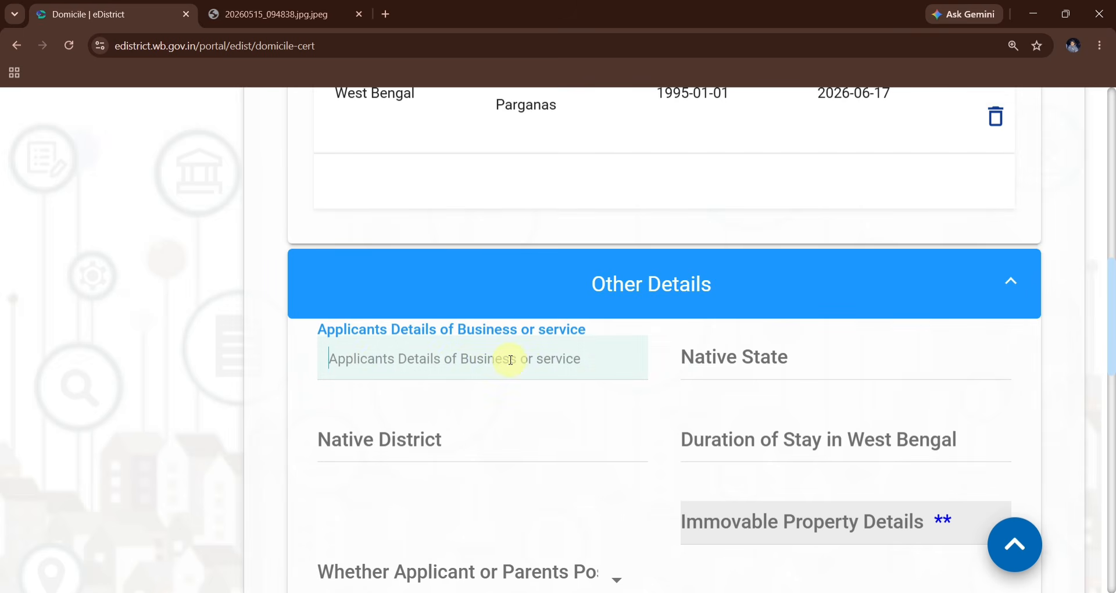
pyautogui.write('none')
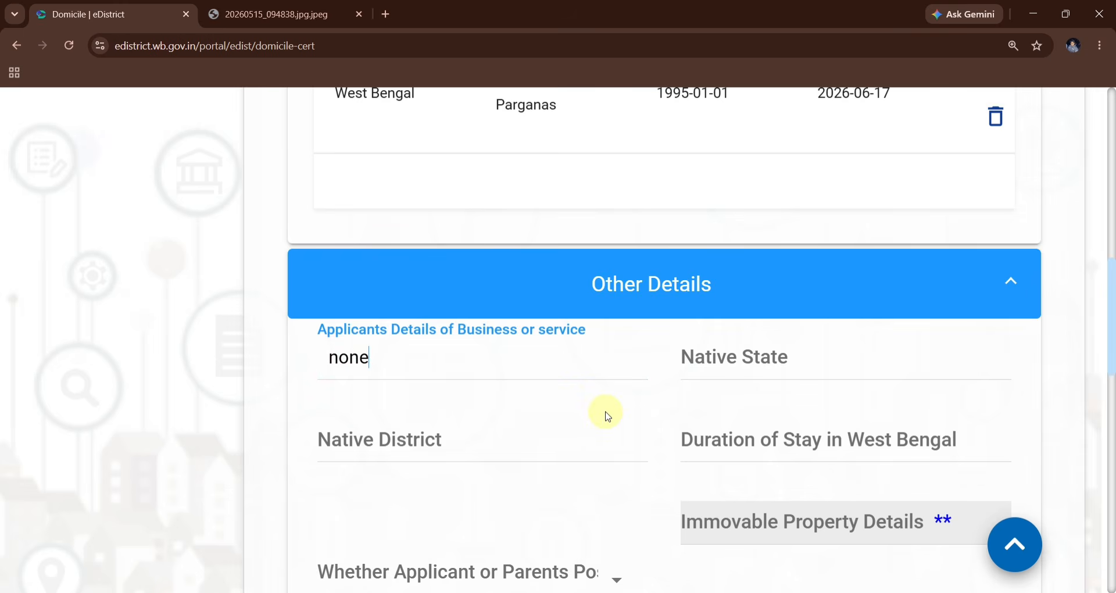
pyautogui.click(719, 376)
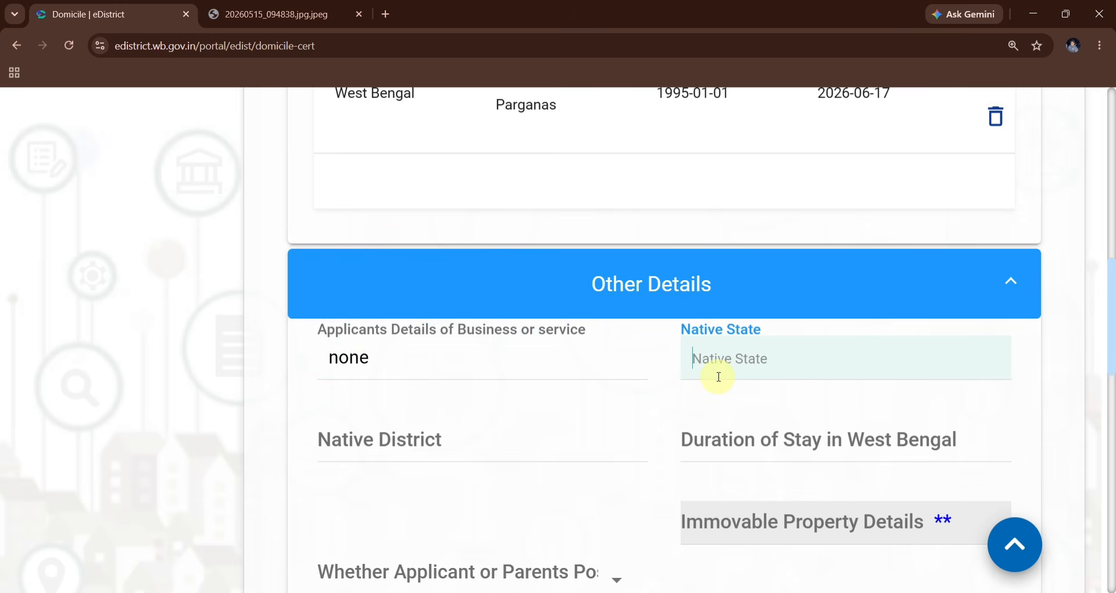
pyautogui.write('west bengal')
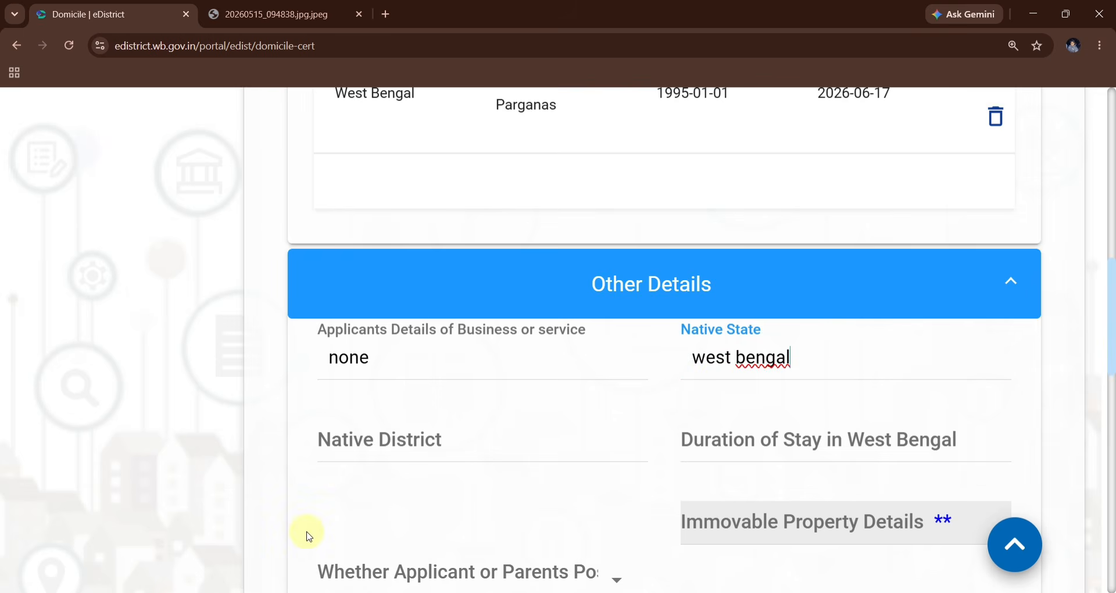
pyautogui.click(381, 440)
pyautogui.write('north')
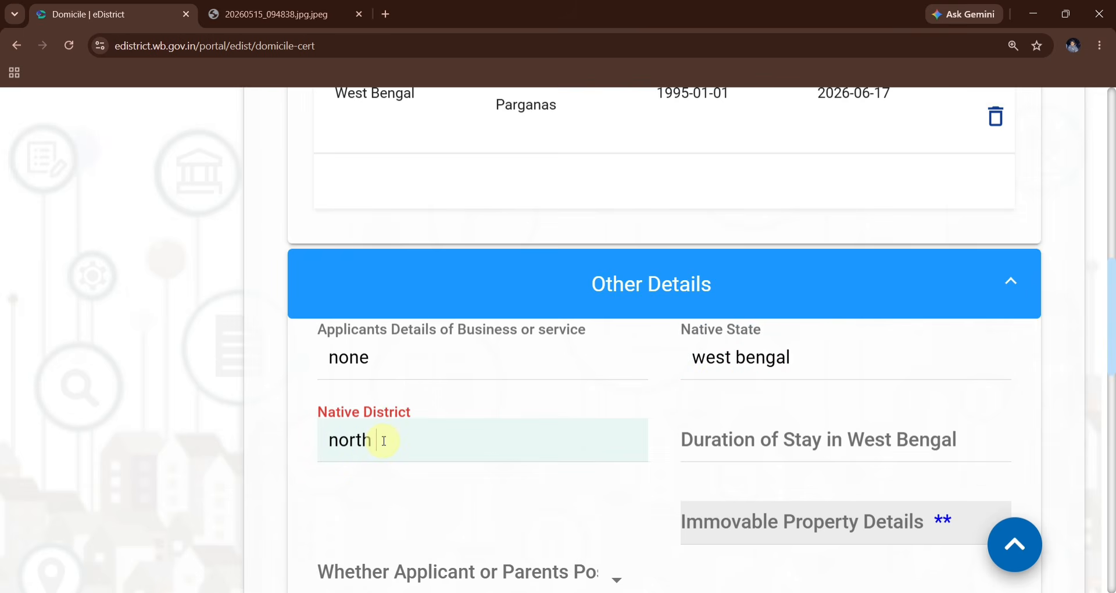
pyautogui.write(' 24 parganas')
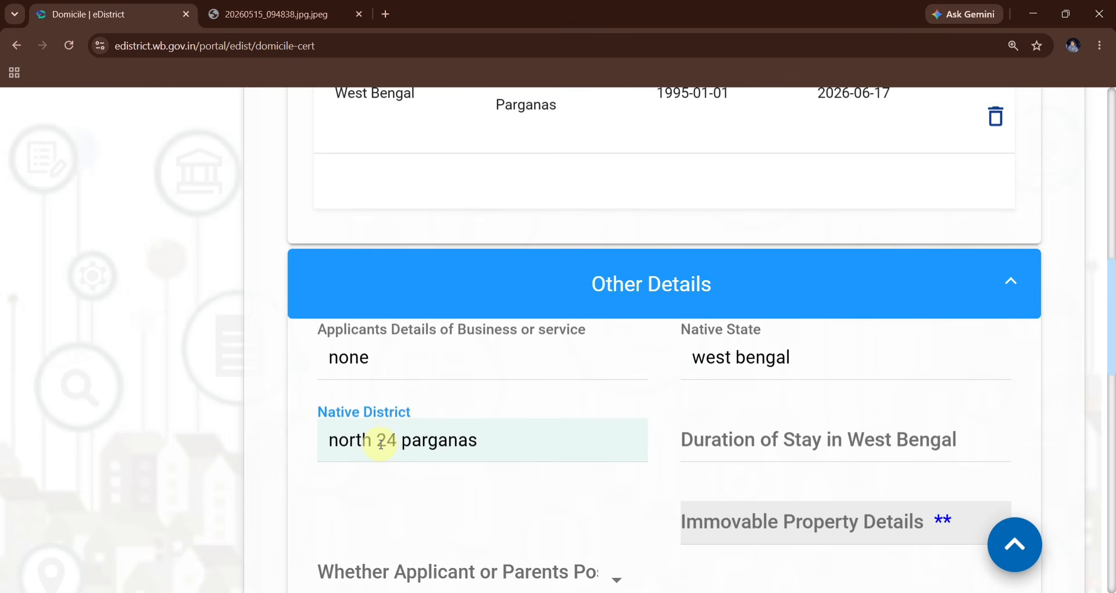
pyautogui.click(775, 431)
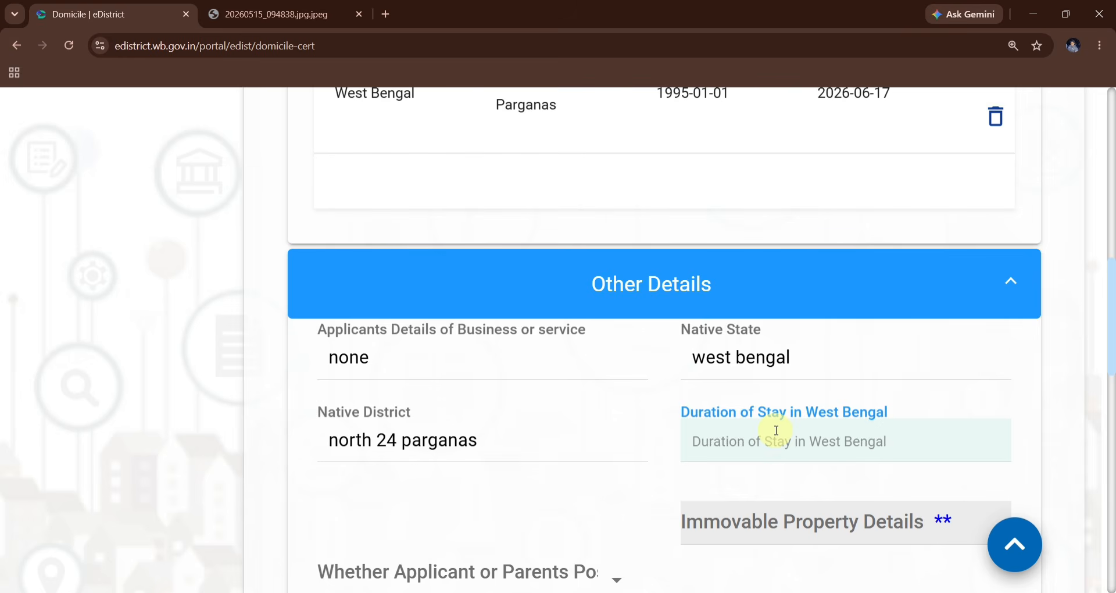
pyautogui.write('31')
pyautogui.scroll(-5, 776, 431)
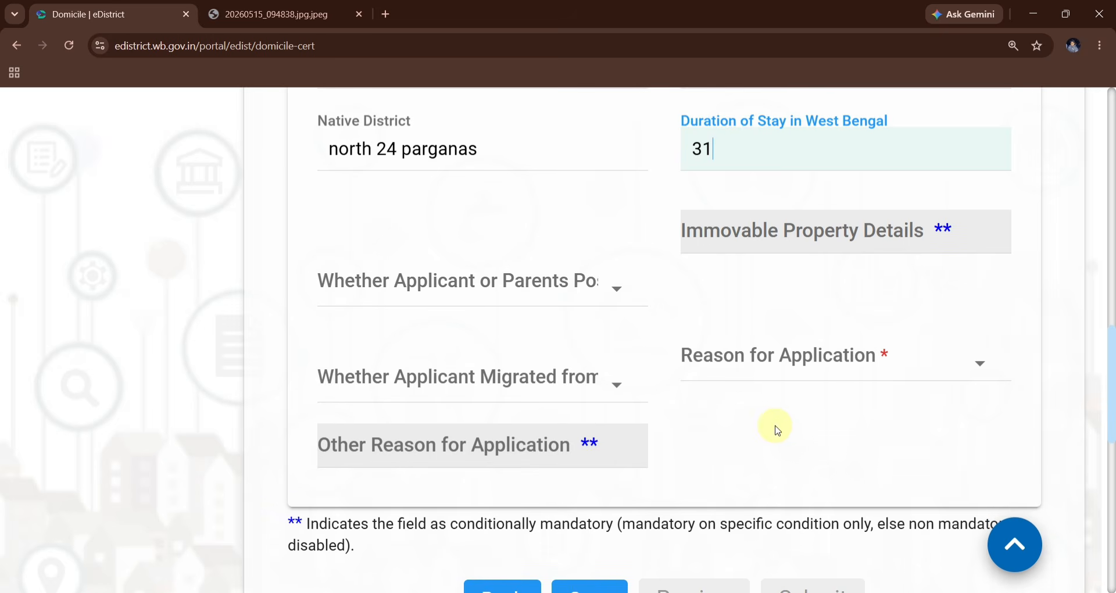
# Step: Answer YES to owning immovable property and enter 'land' as its details
pyautogui.click(561, 282)
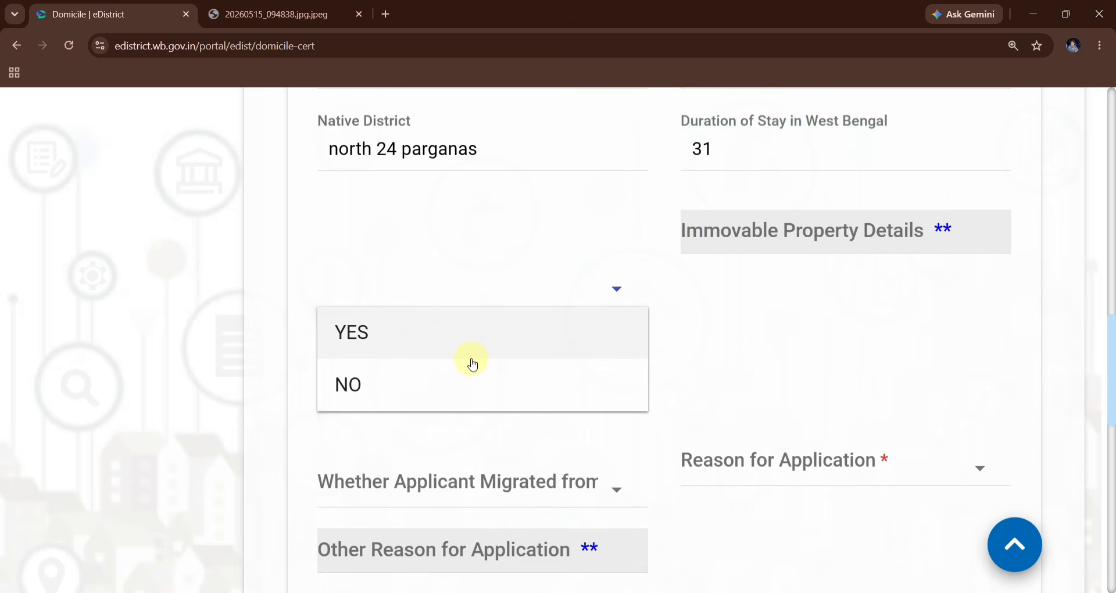
pyautogui.click(474, 249)
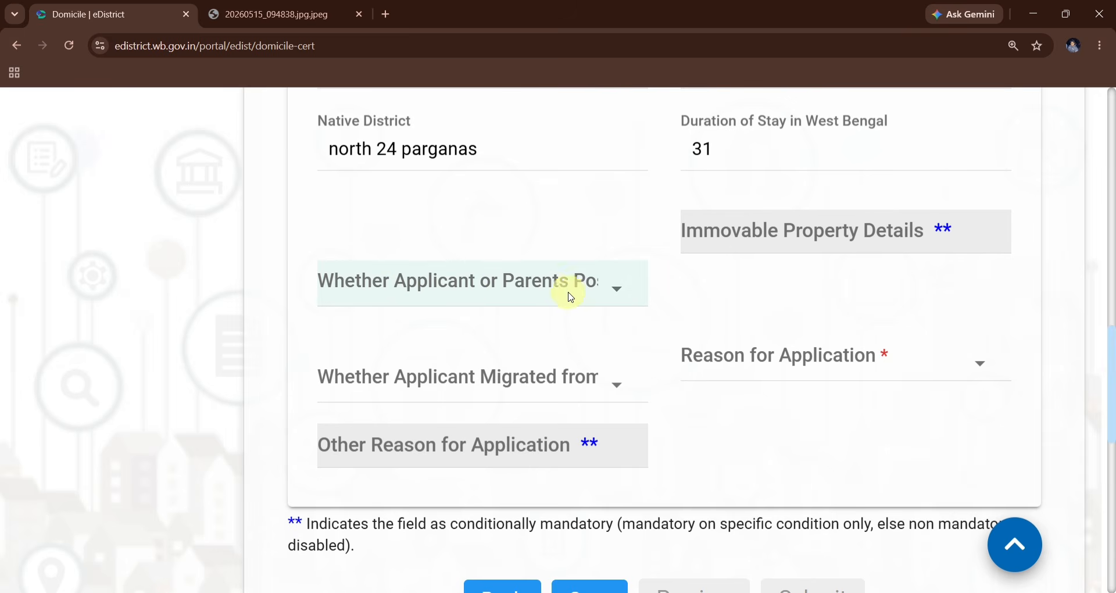
pyautogui.hotkey('ctrl', '-')
pyautogui.hotkey('ctrl', '-')
pyautogui.hotkey('ctrl', '-')
pyautogui.hotkey('ctrl', '-')
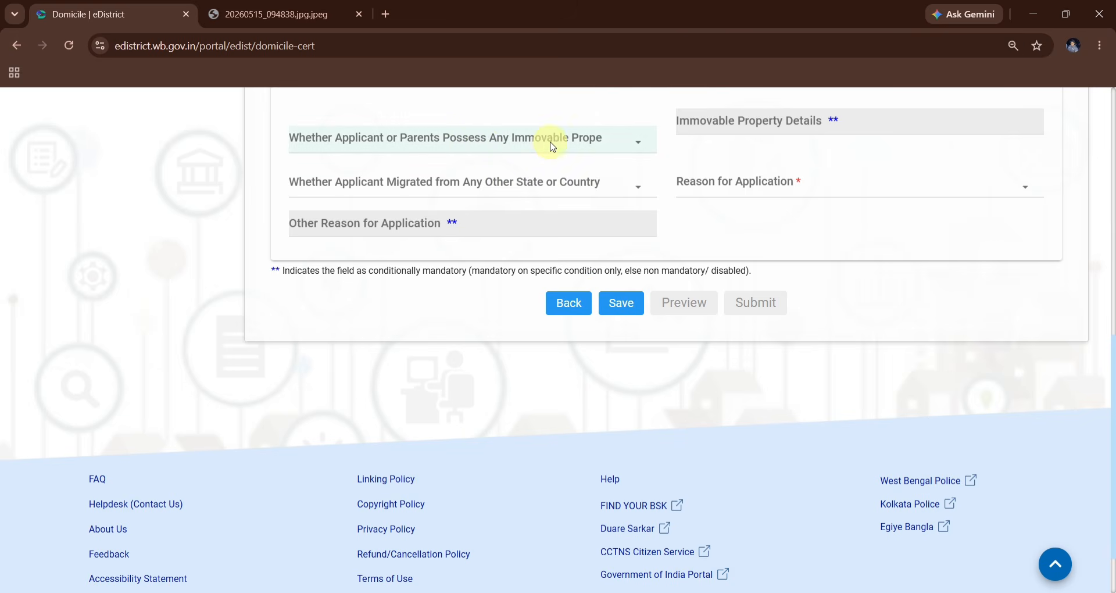
pyautogui.click(584, 147)
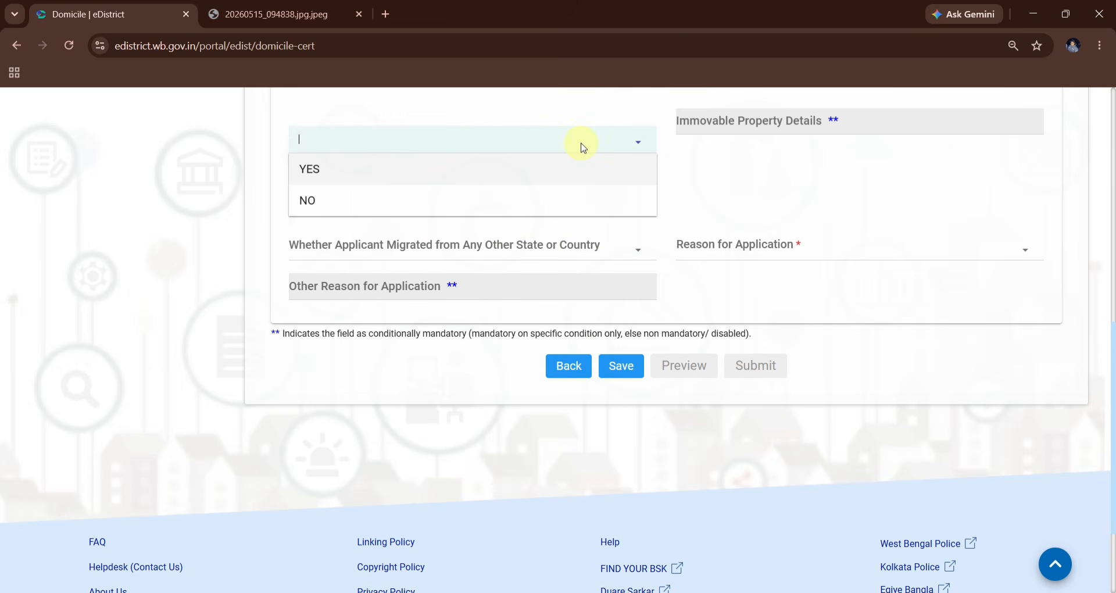
pyautogui.click(440, 168)
pyautogui.click(720, 127)
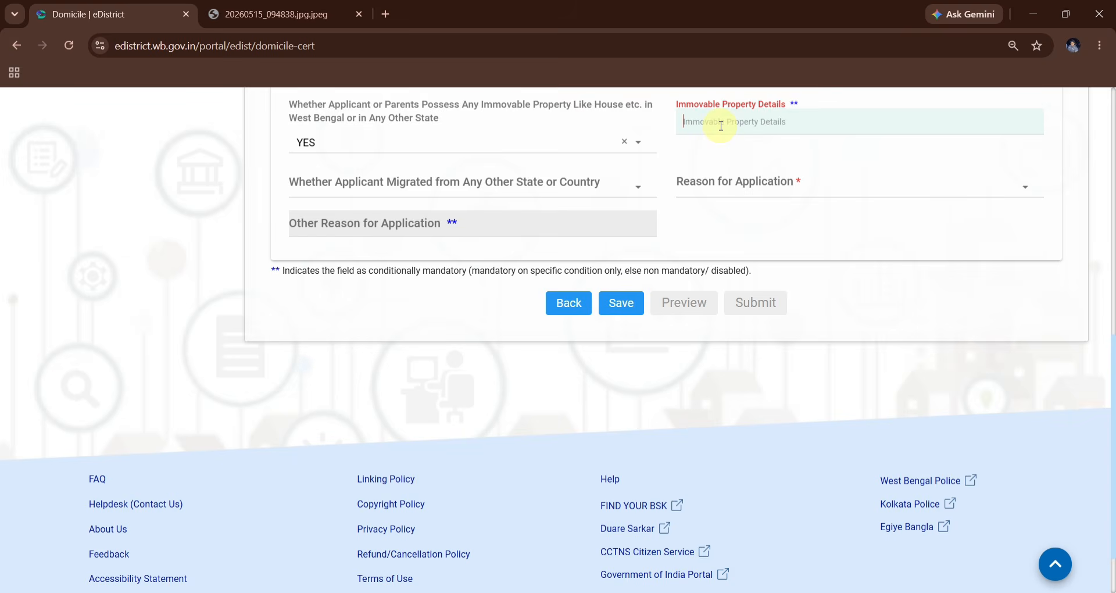
pyautogui.write('land')
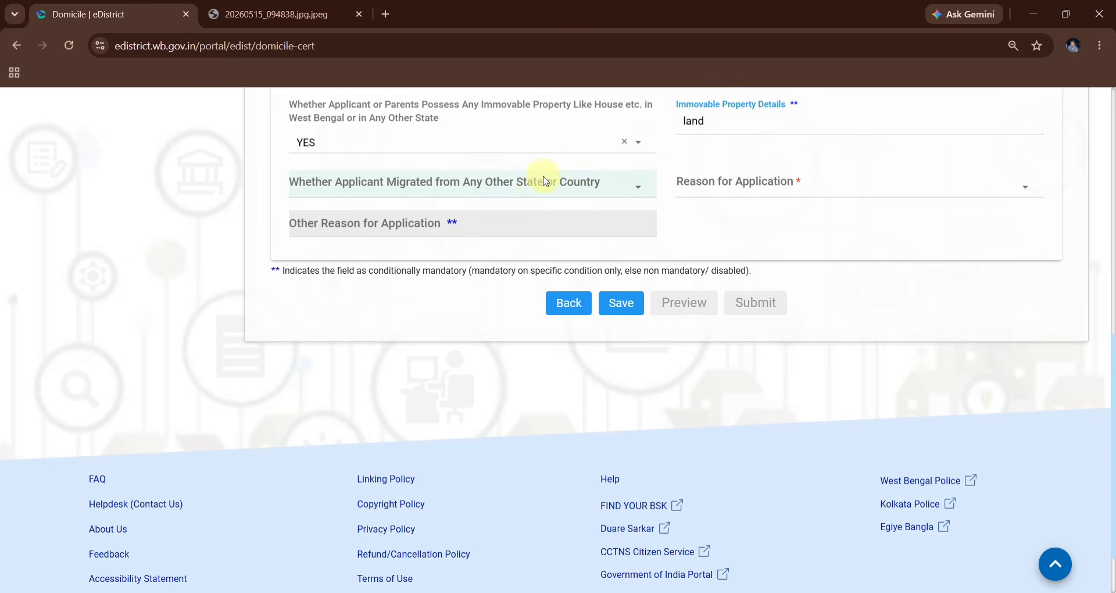
# Step: Answer NO to the migration question and choose Other as the reason for application
pyautogui.click(510, 180)
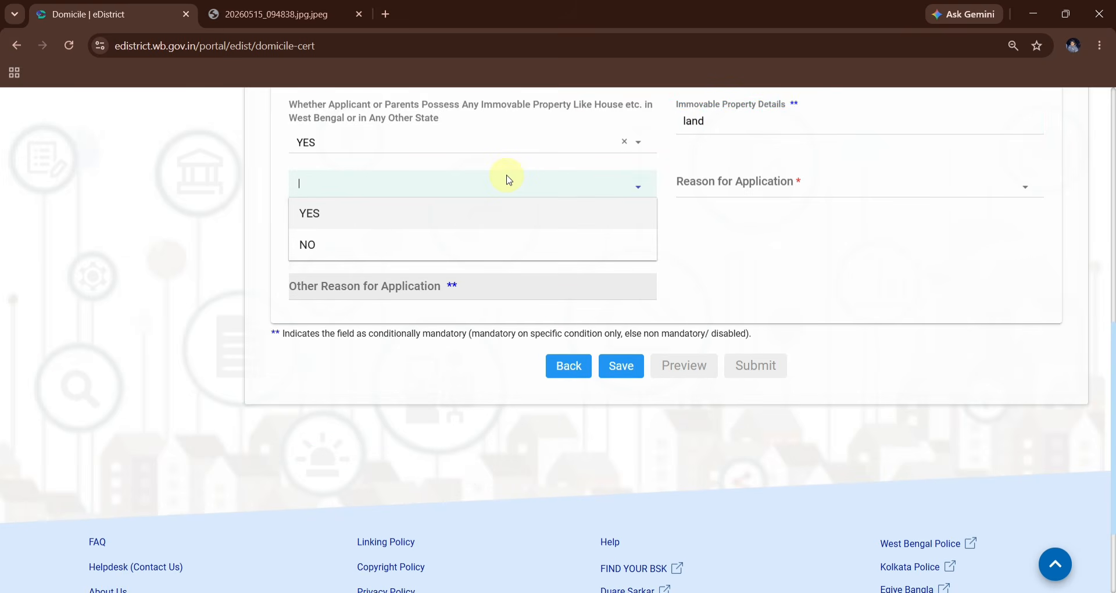
pyautogui.click(454, 177)
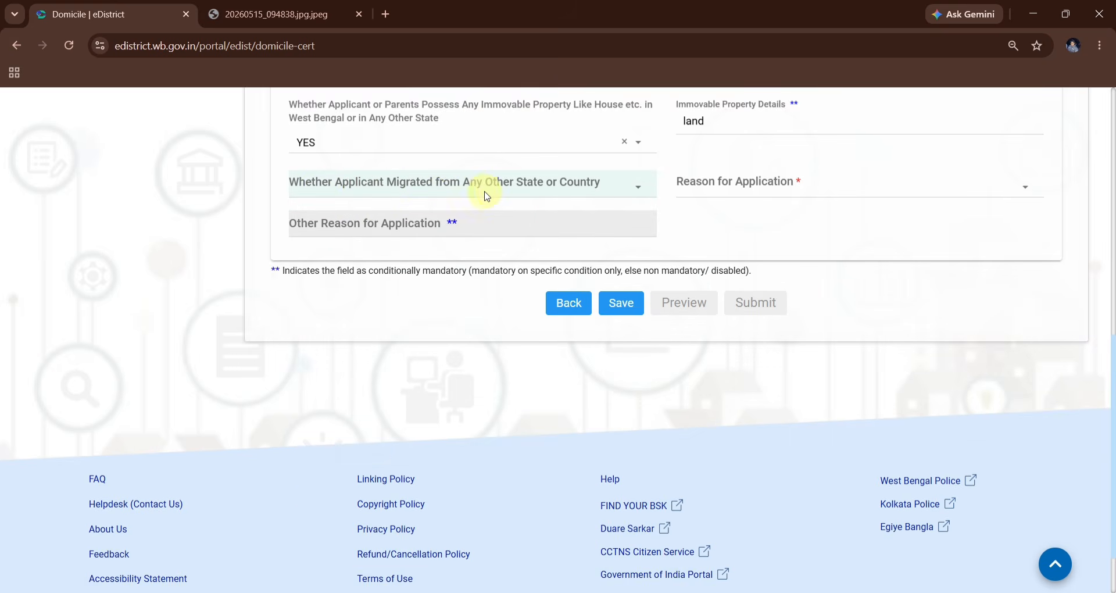
pyautogui.click(551, 190)
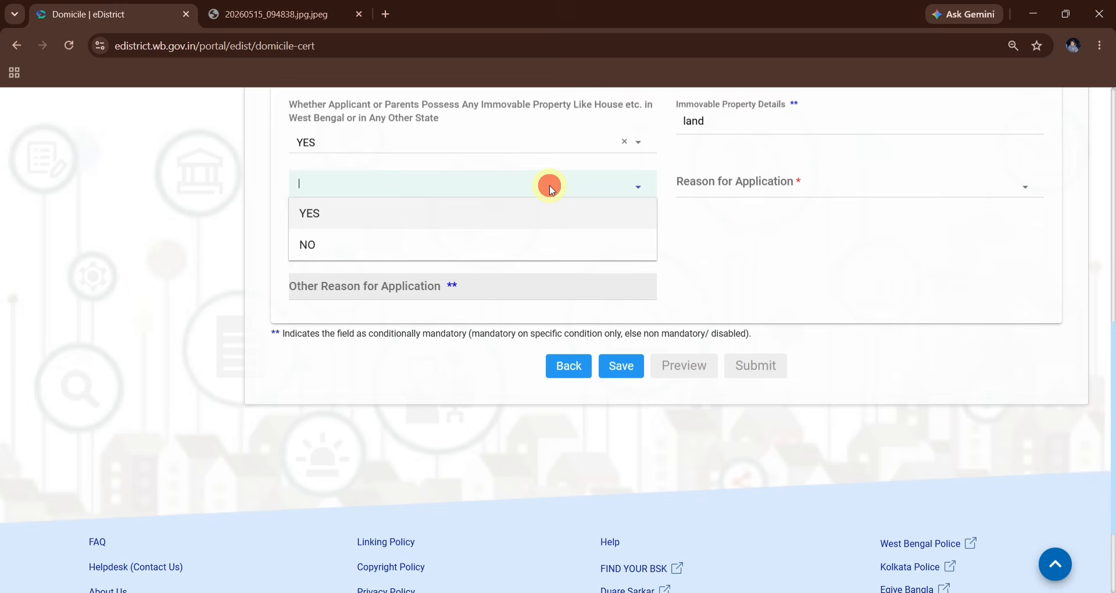
pyautogui.click(385, 245)
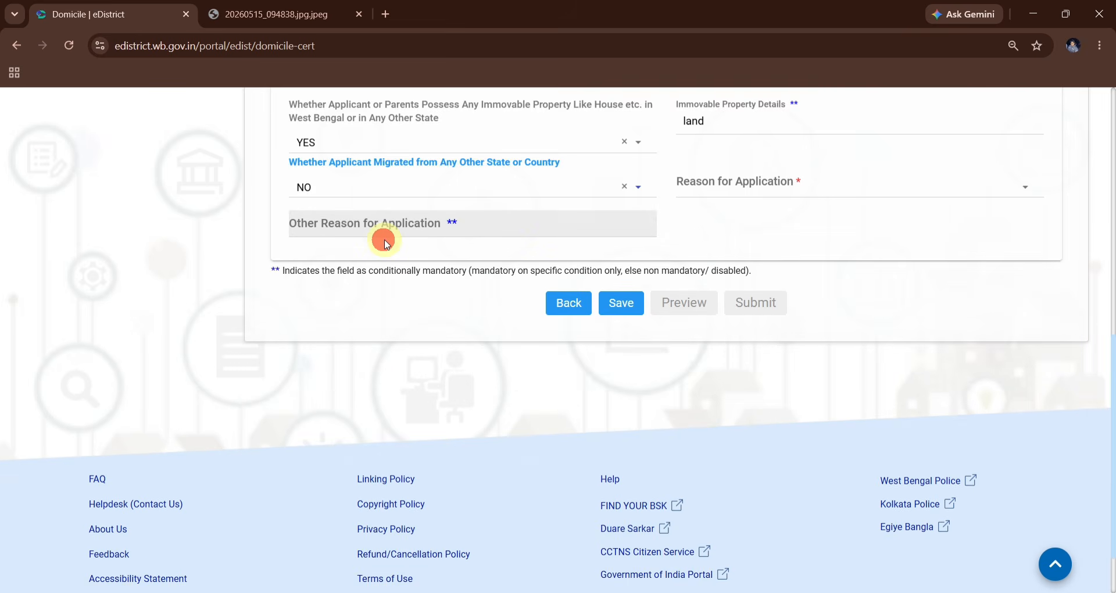
pyautogui.click(774, 192)
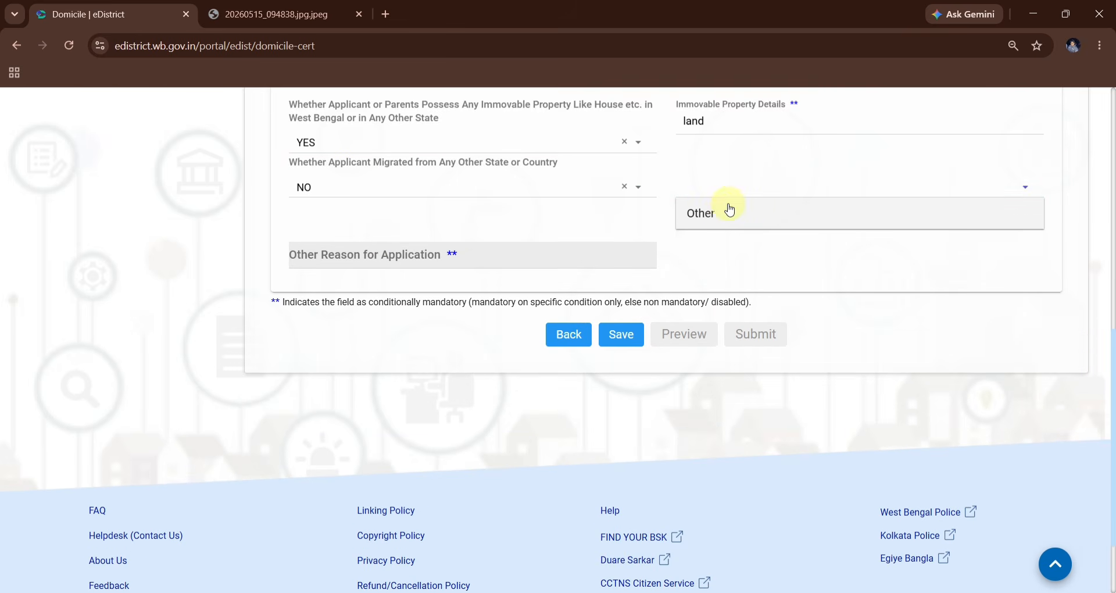
pyautogui.click(721, 215)
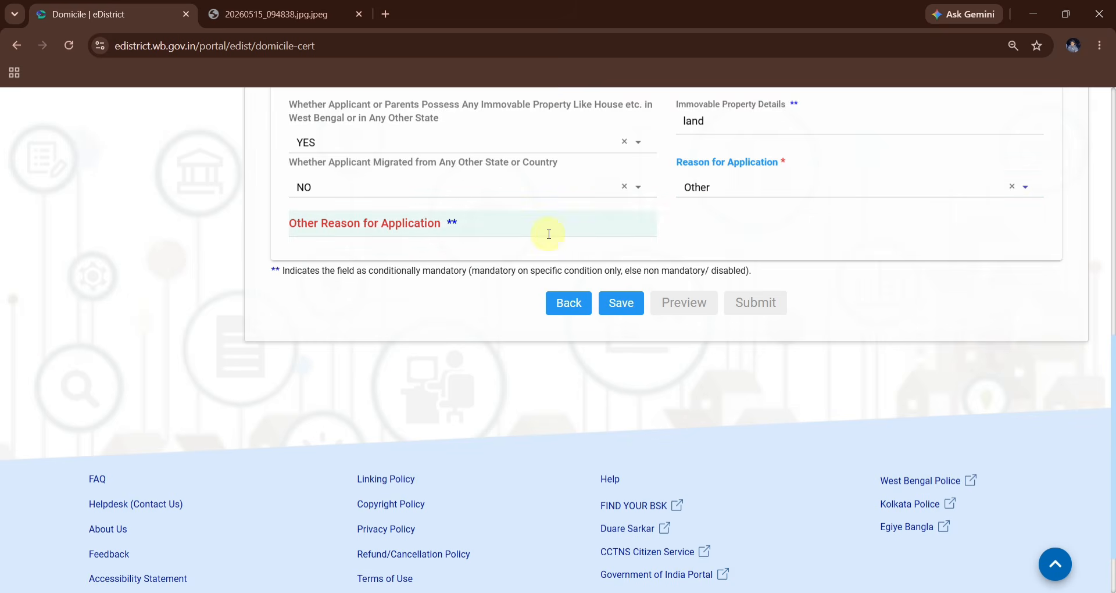
pyautogui.click(489, 225)
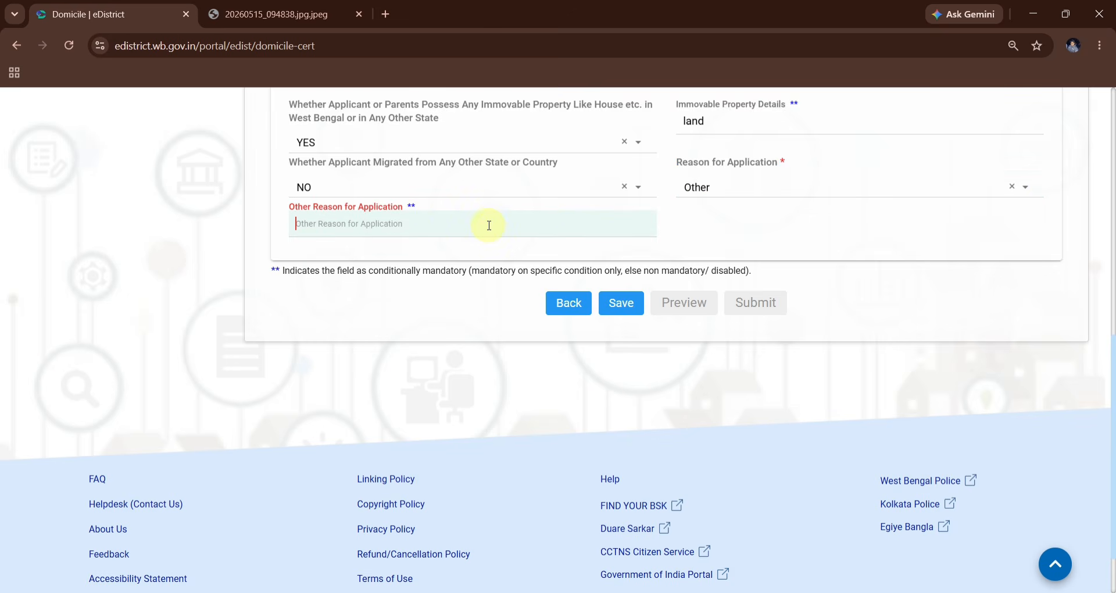
# Step: Enter 'obc' as the other reason, save, and view the application's PDF preview
pyautogui.write('obc')
pyautogui.click(617, 303)
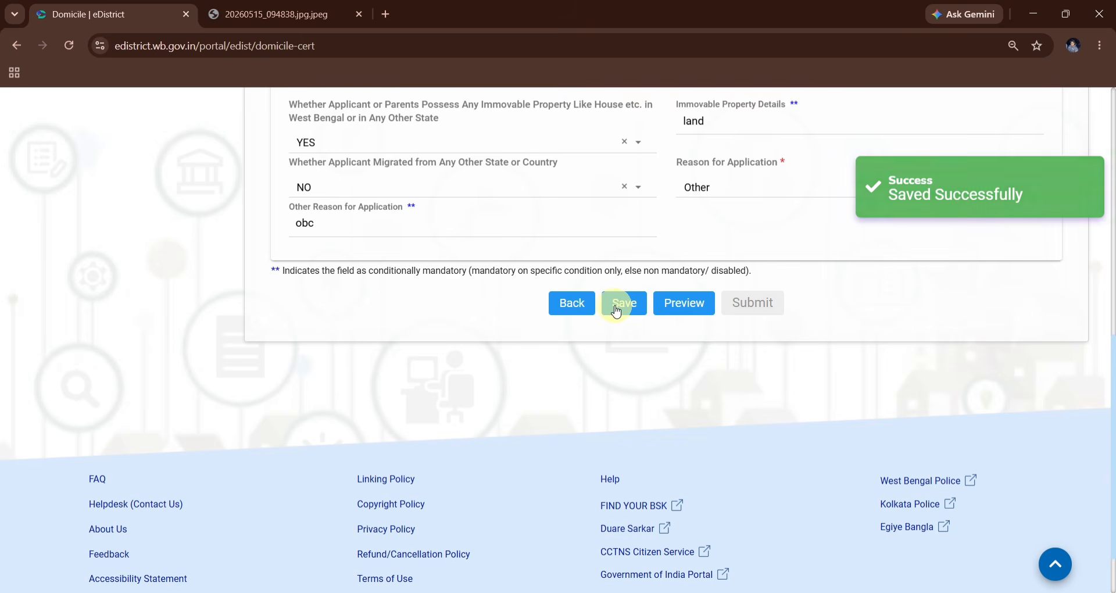
pyautogui.click(679, 308)
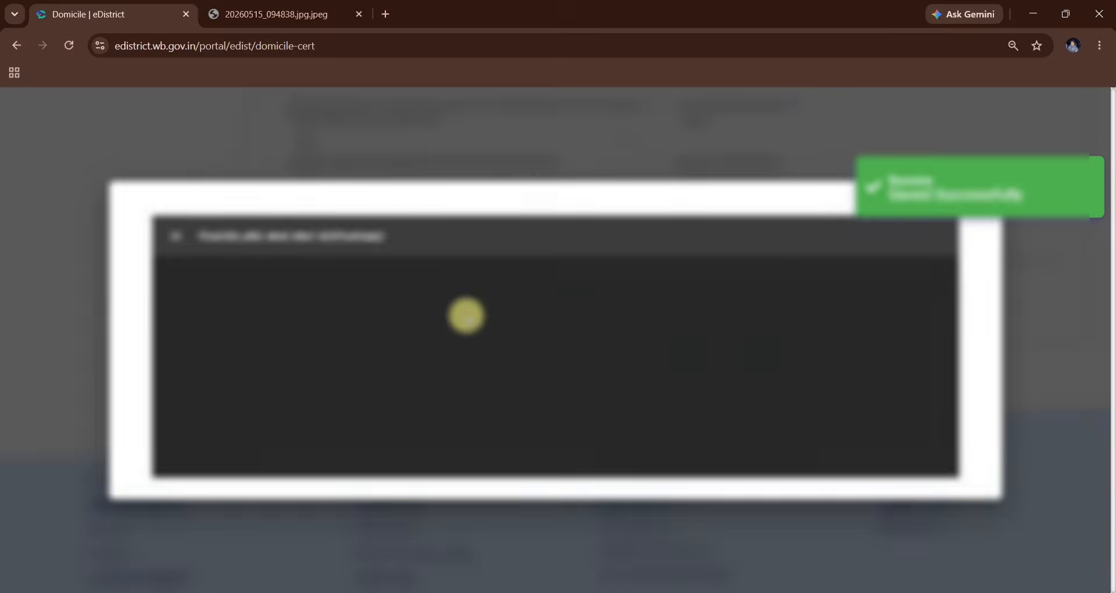
pyautogui.scroll(-10, 534, 348)
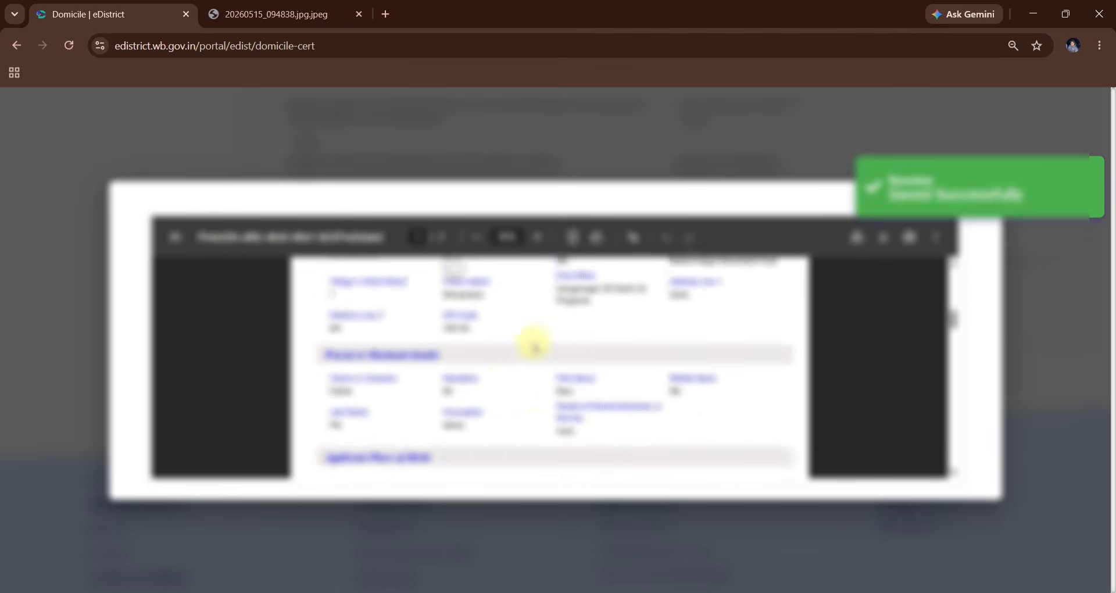
pyautogui.scroll(-5, 534, 348)
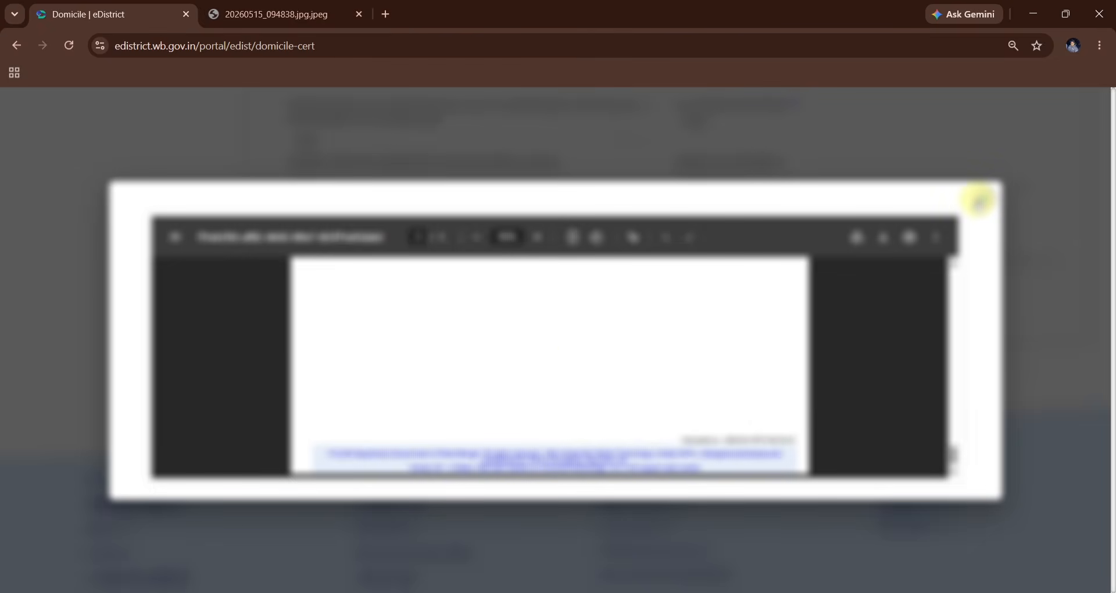
# Step: Download the preview PDF to Downloads, view it in Acrobat, then minimize Acrobat and close the preview
pyautogui.click(883, 238)
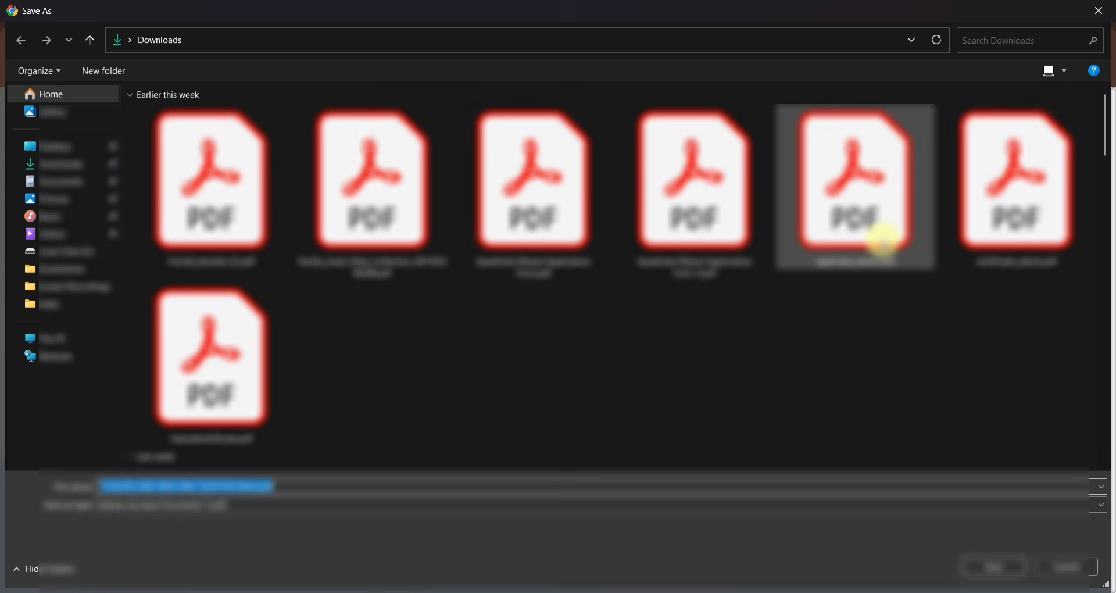
pyautogui.click(981, 566)
pyautogui.click(842, 78)
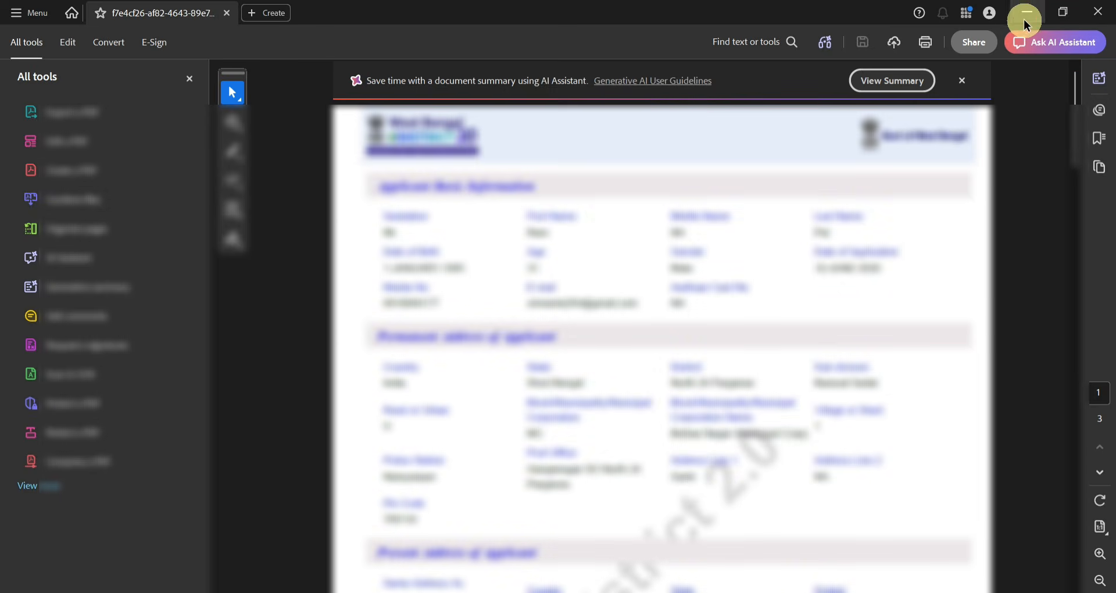
pyautogui.click(1027, 14)
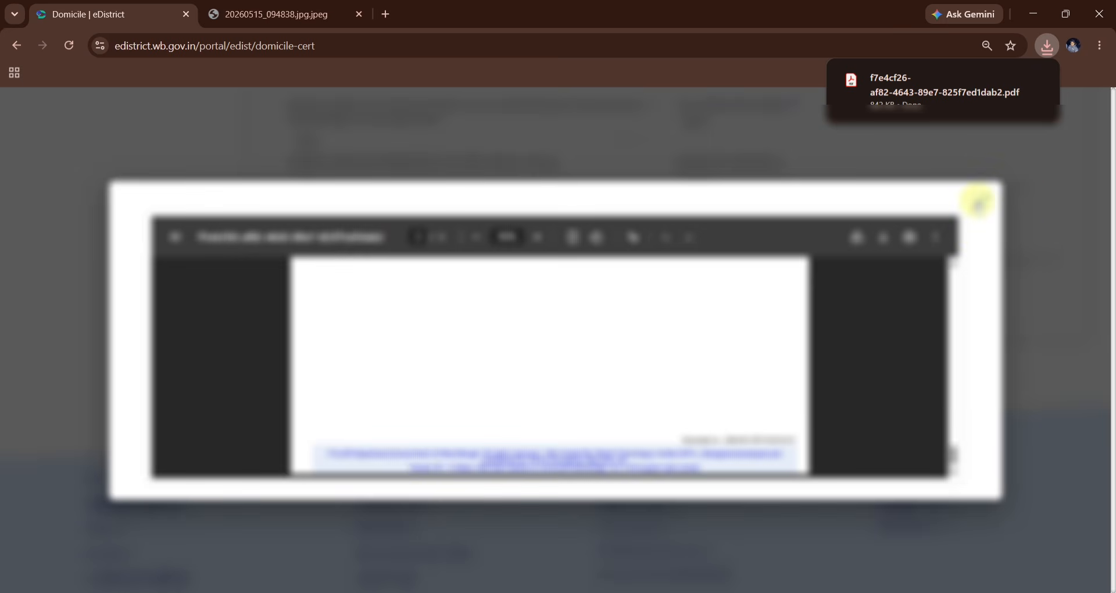
pyautogui.click(982, 206)
pyautogui.hotkey('alt', 'Tab')
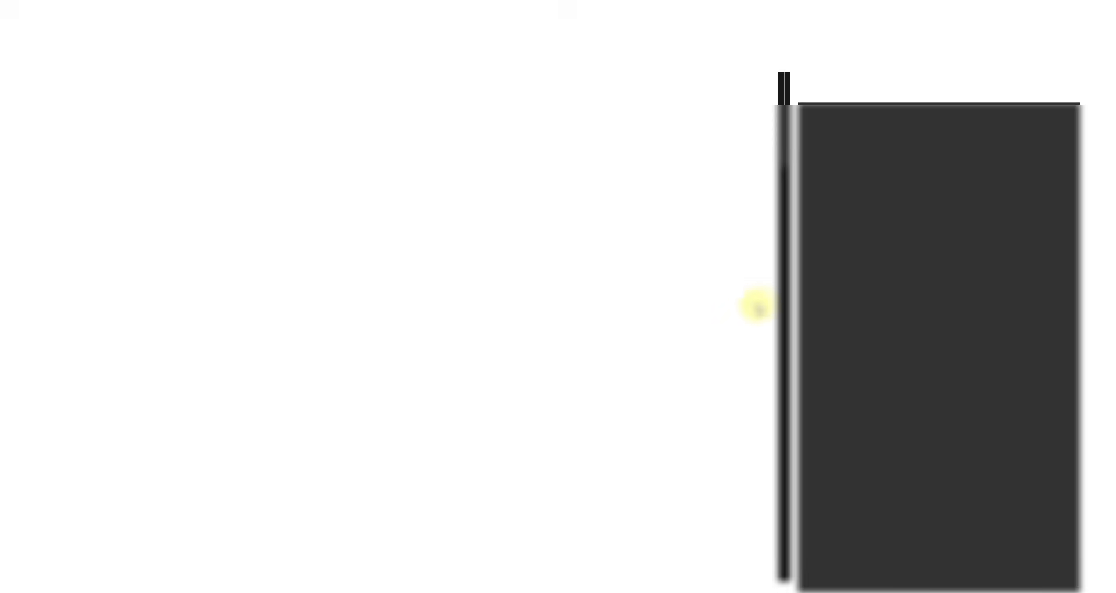
pyautogui.click(857, 92)
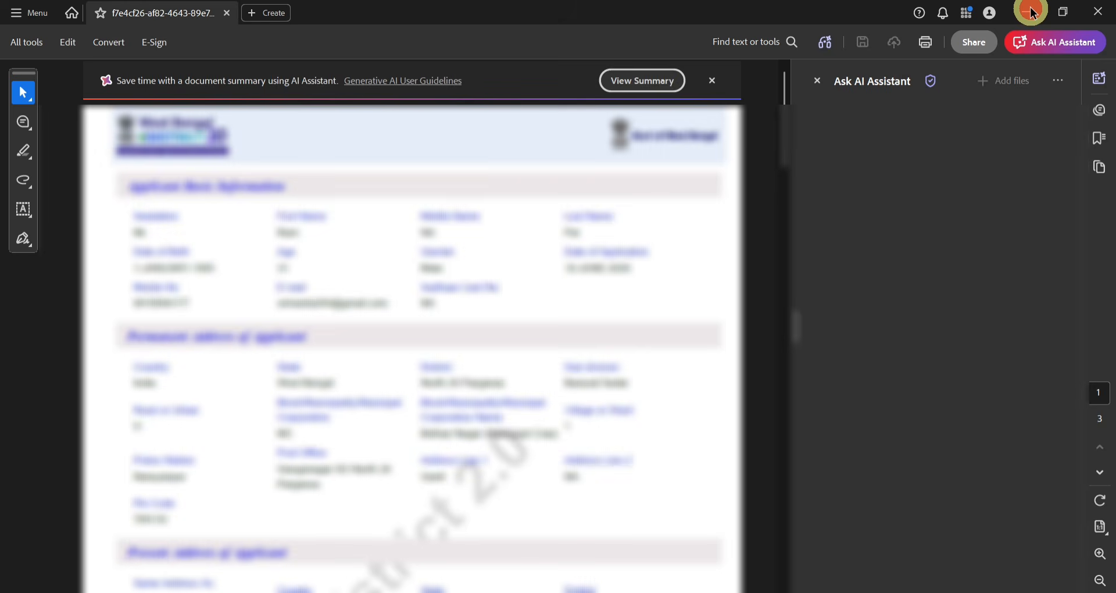
pyautogui.click(1028, 11)
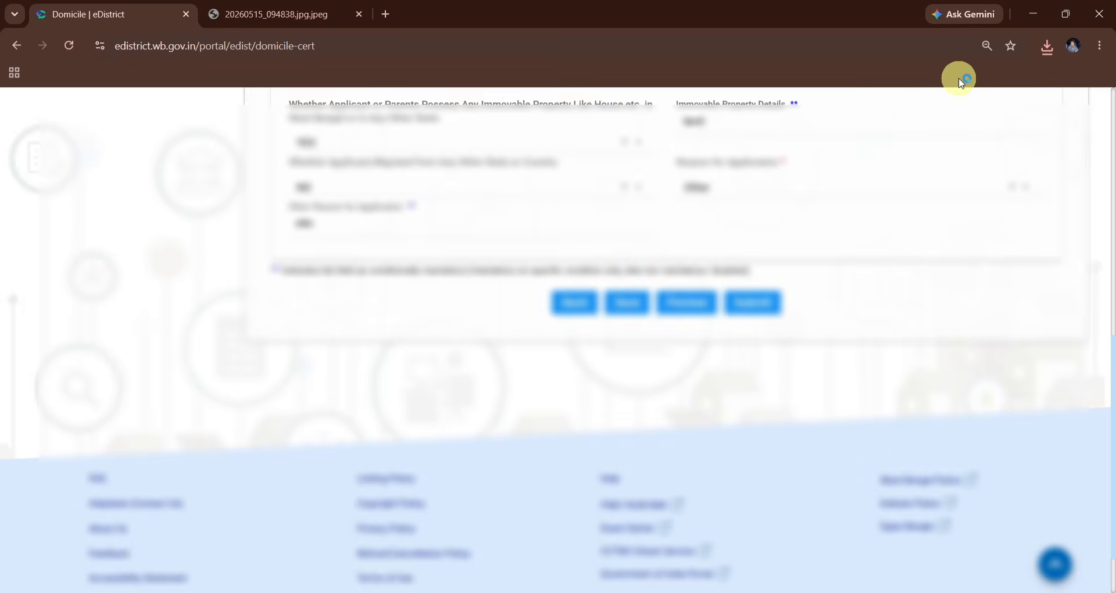
# Step: Go to the Dashboard from the navigation menu to see the domicile draft dated 18/06/2026
pyautogui.scroll(10, 429, 392)
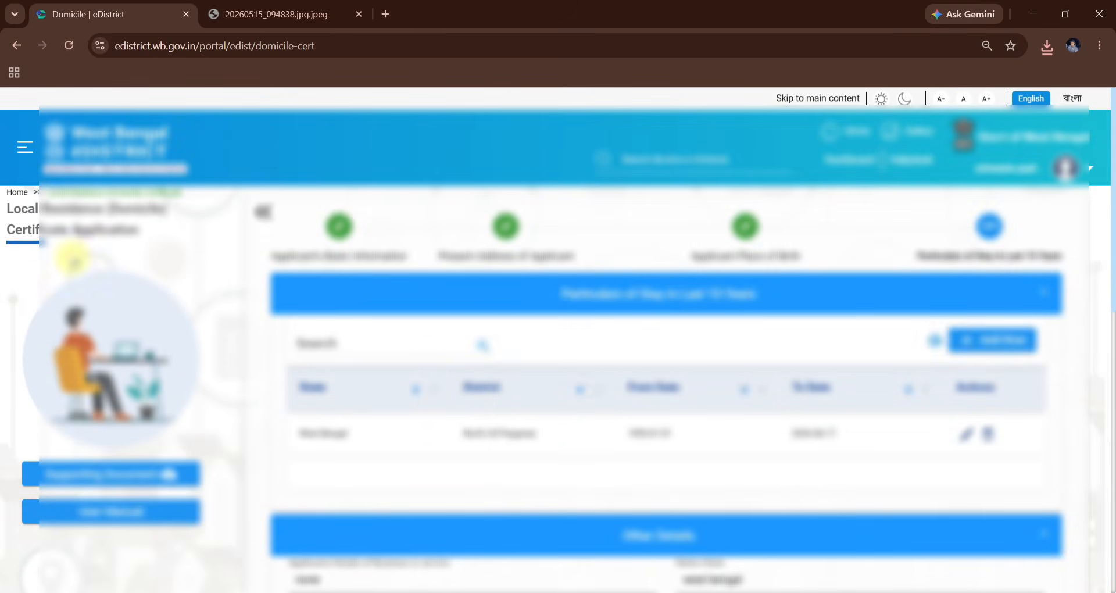
pyautogui.click(25, 147)
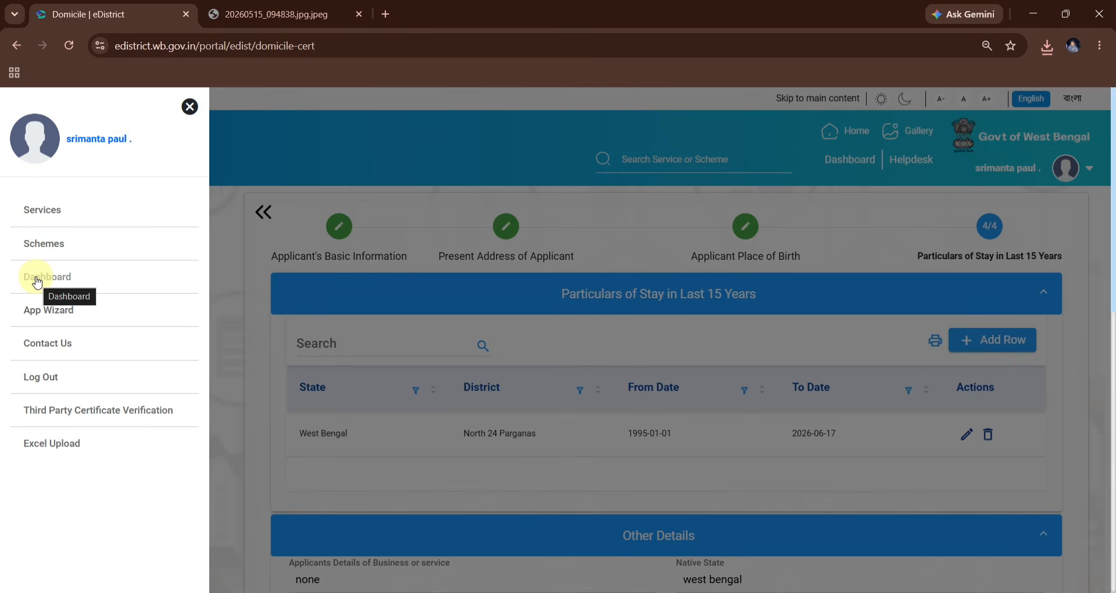
pyautogui.click(37, 282)
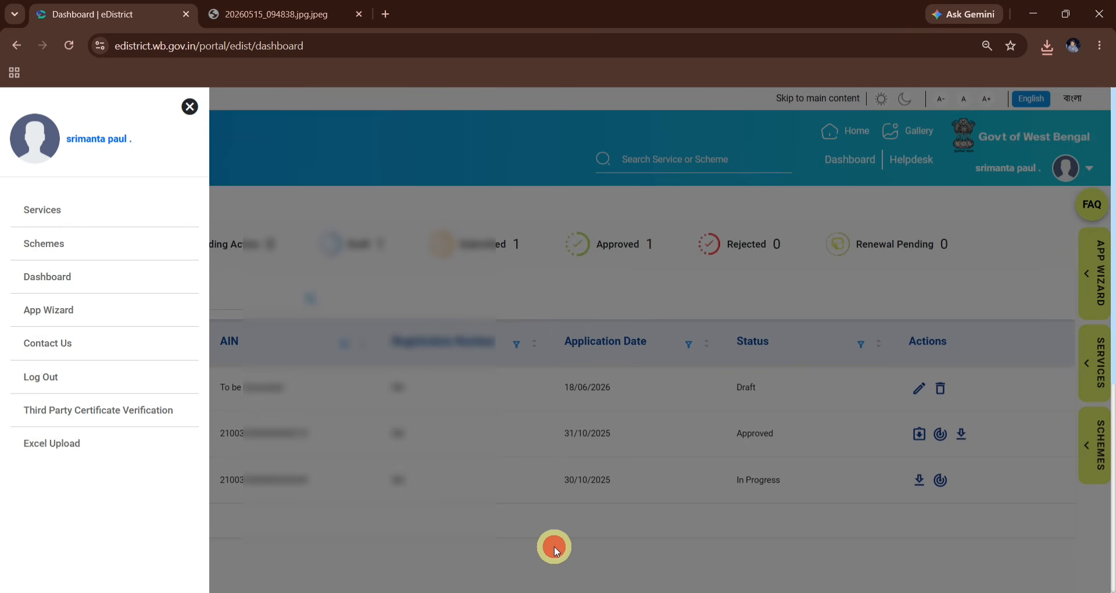
pyautogui.click(552, 546)
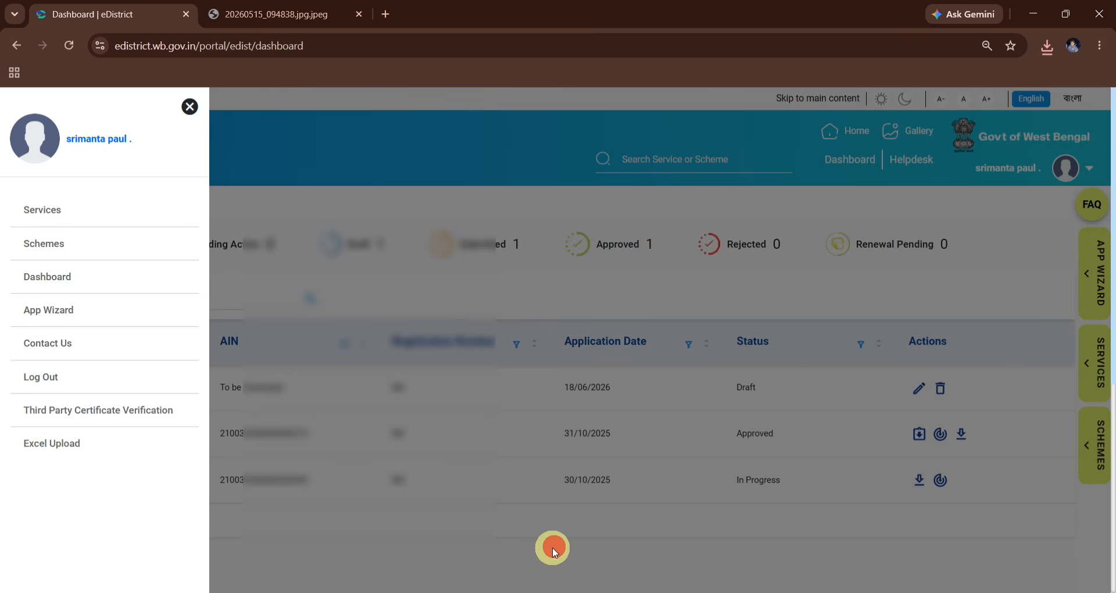
pyautogui.click(190, 107)
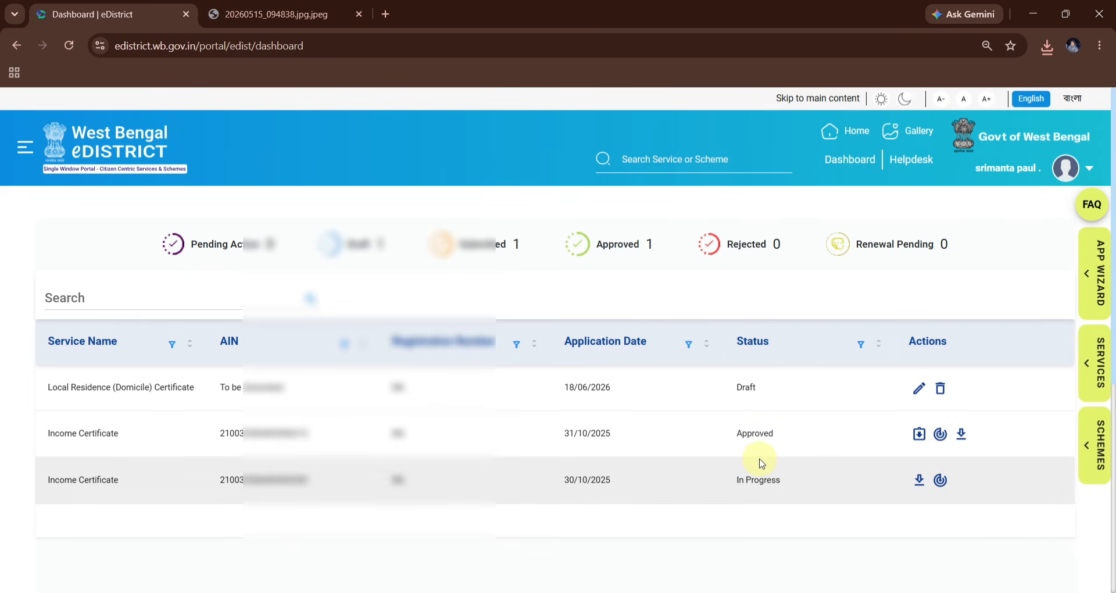
pyautogui.hotkey('ctrl', '+')
pyautogui.hotkey('ctrl', '+')
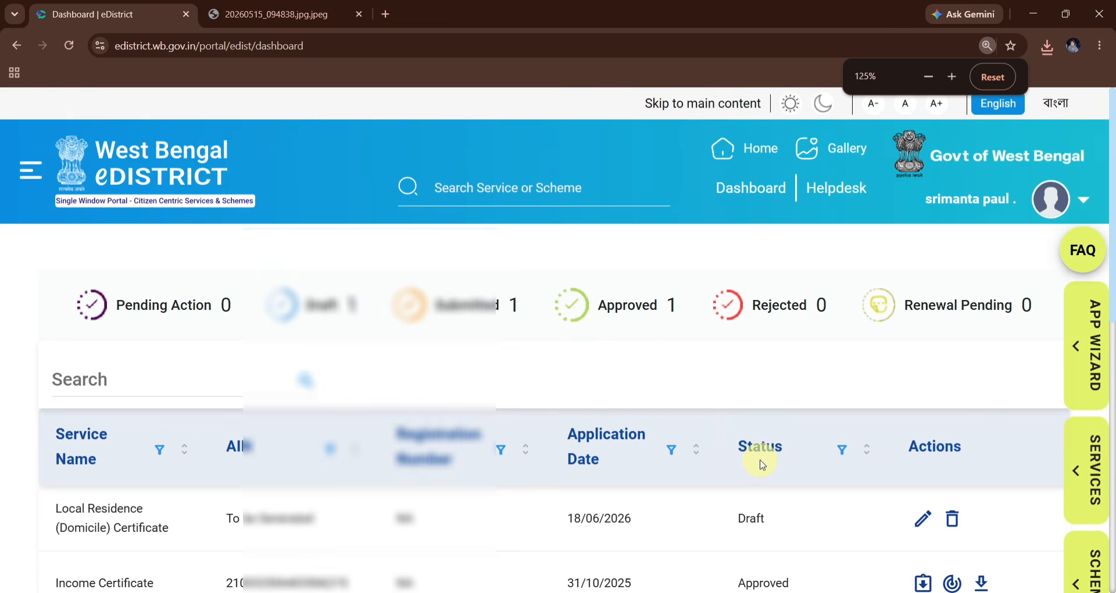
pyautogui.scroll(-3, 690, 464)
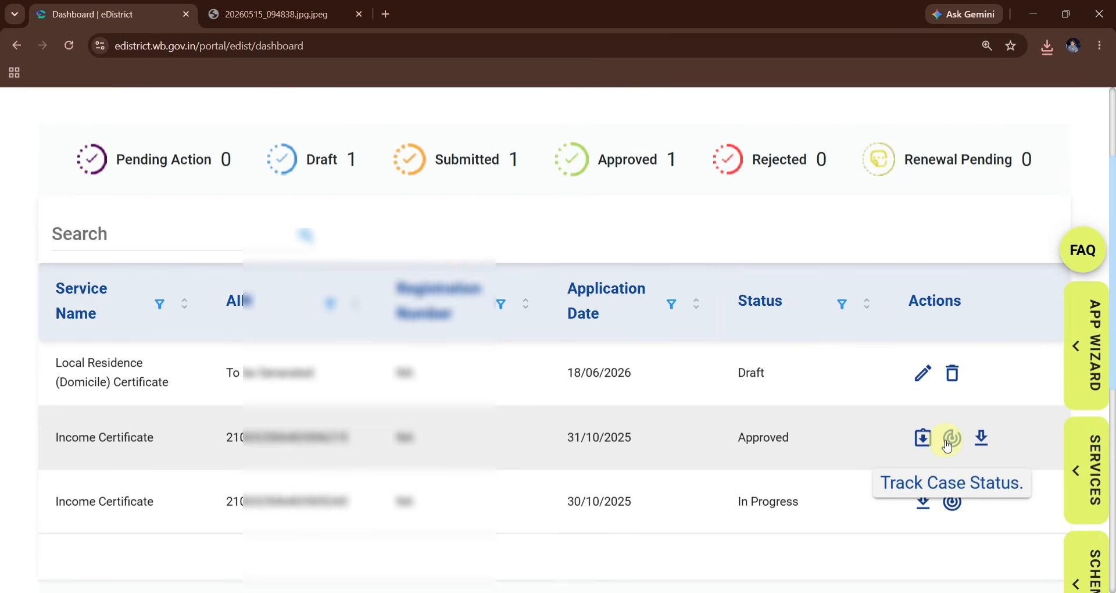
pyautogui.click(954, 507)
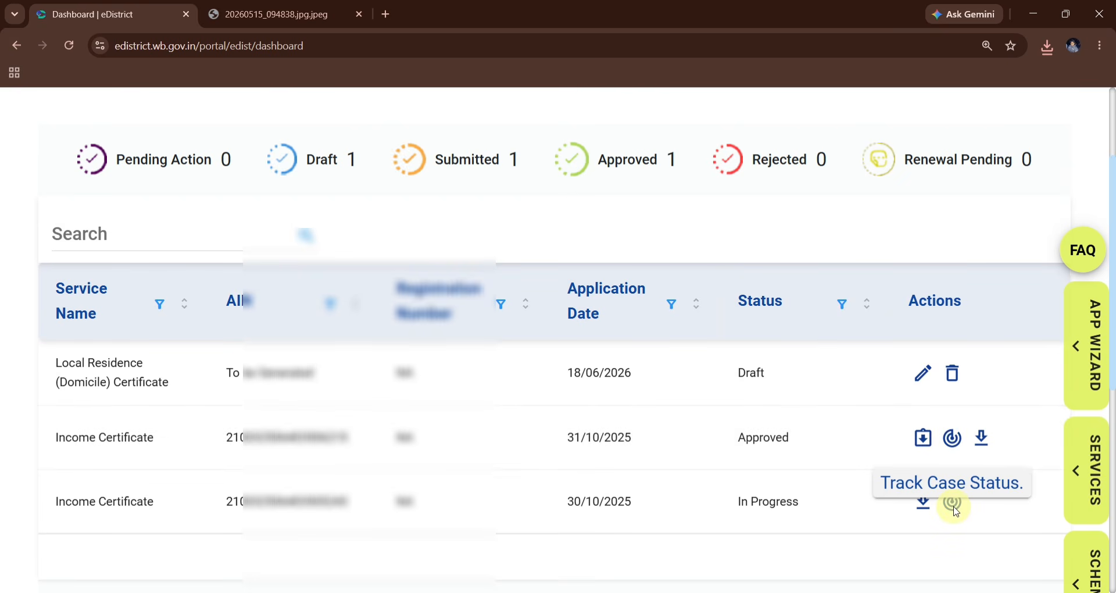
pyautogui.click(954, 507)
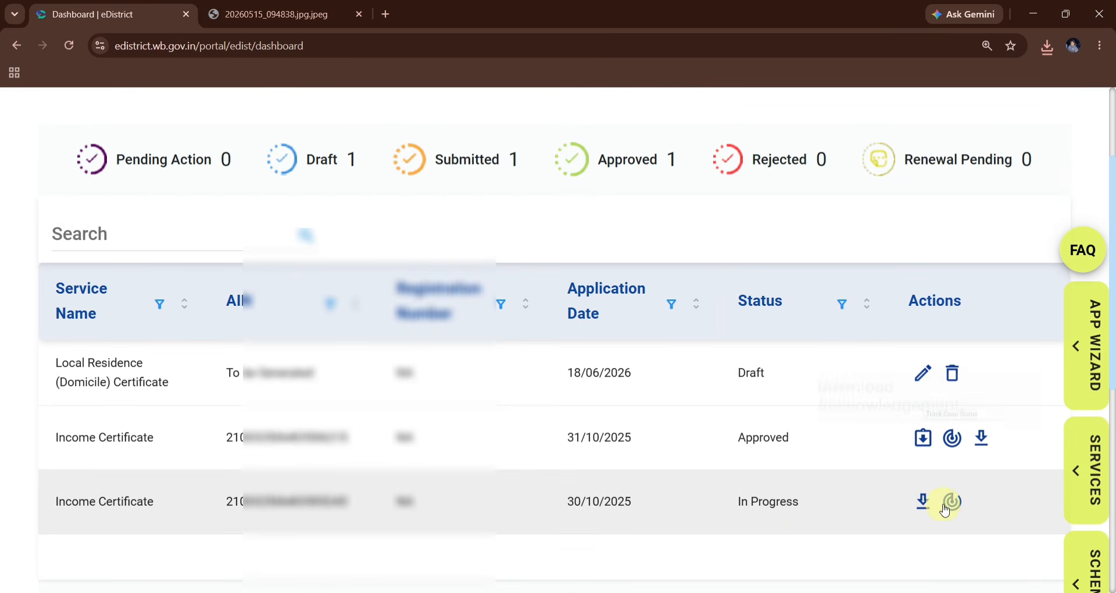
pyautogui.click(954, 507)
pyautogui.scroll(-5, 577, 385)
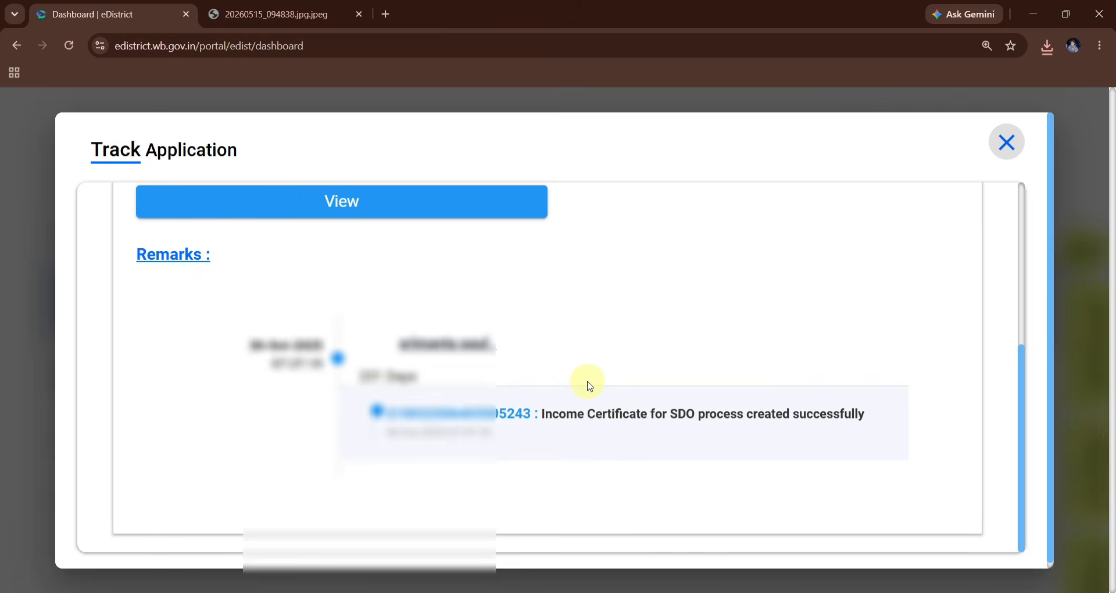
pyautogui.scroll(5, 589, 384)
pyautogui.click(1007, 142)
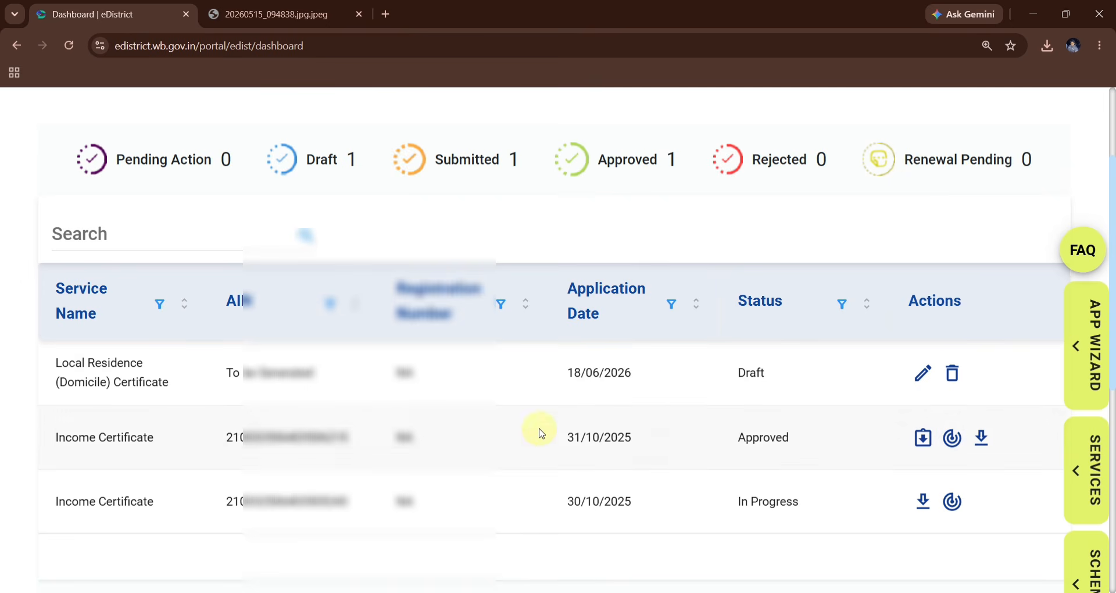
pyautogui.scroll(3, 483, 354)
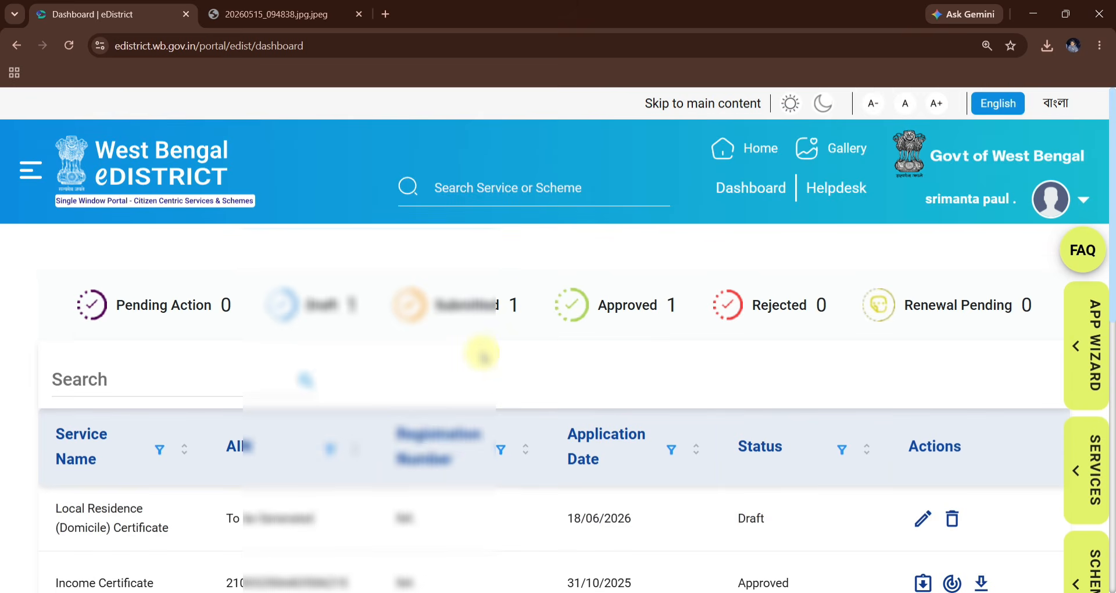
pyautogui.scroll(-5, 765, 448)
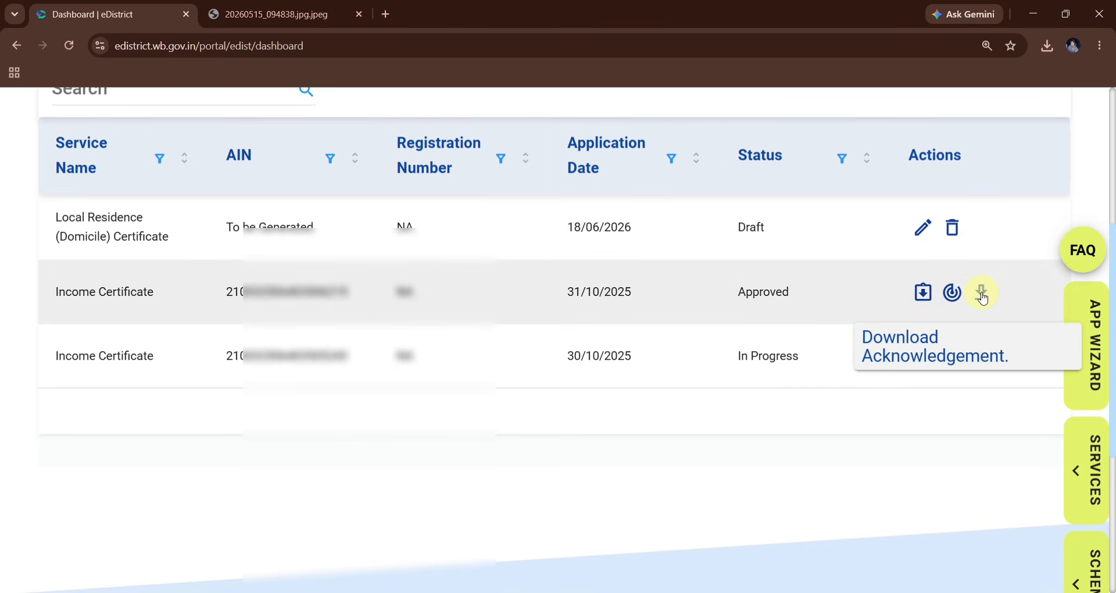
pyautogui.click(928, 296)
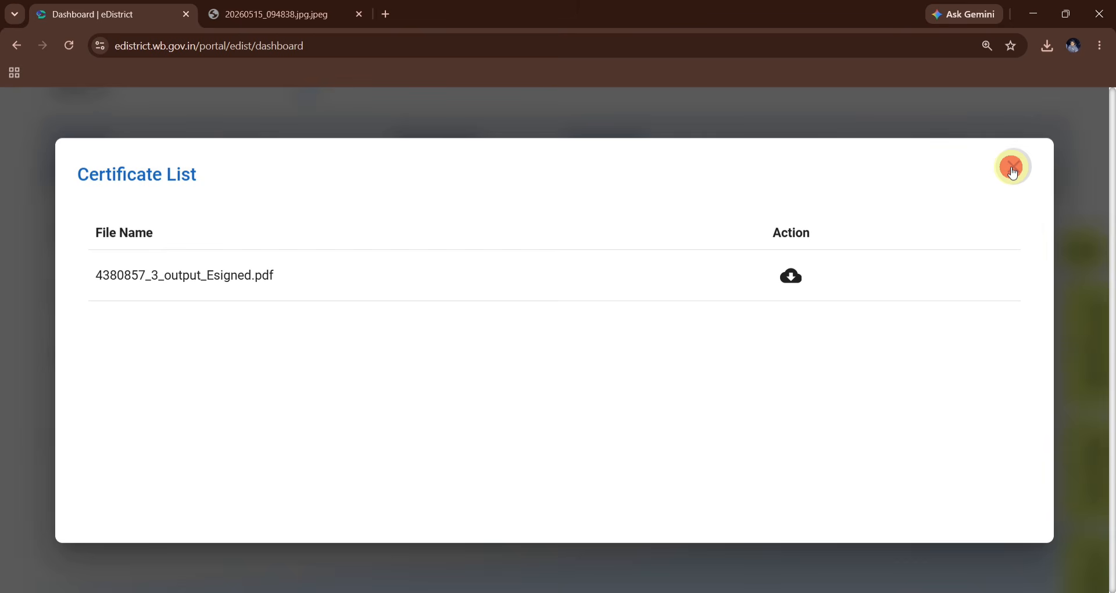
pyautogui.click(1013, 172)
pyautogui.scroll(5, 593, 343)
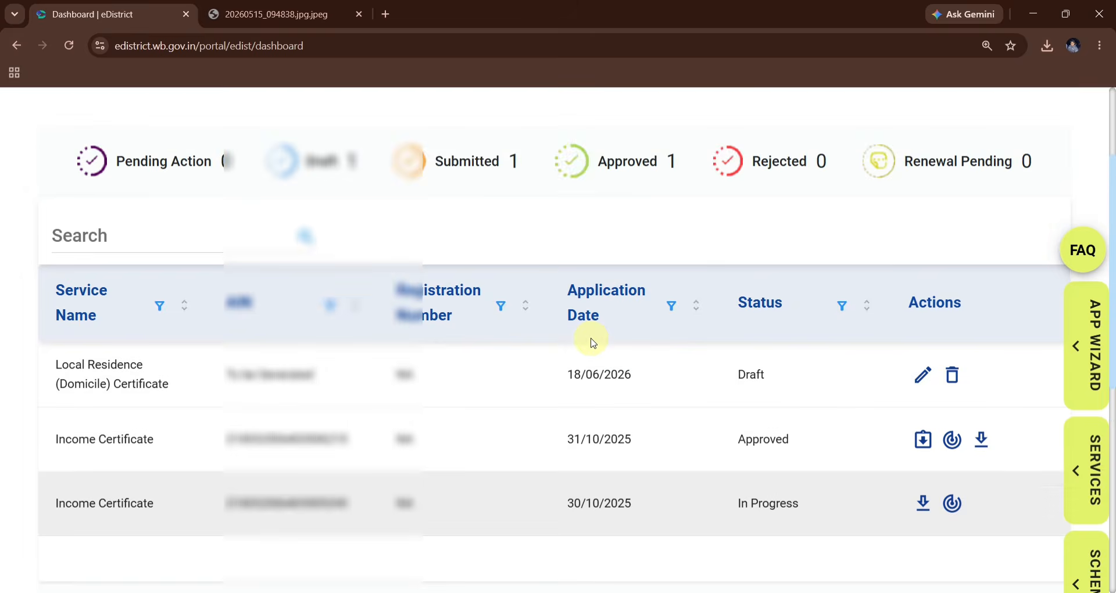